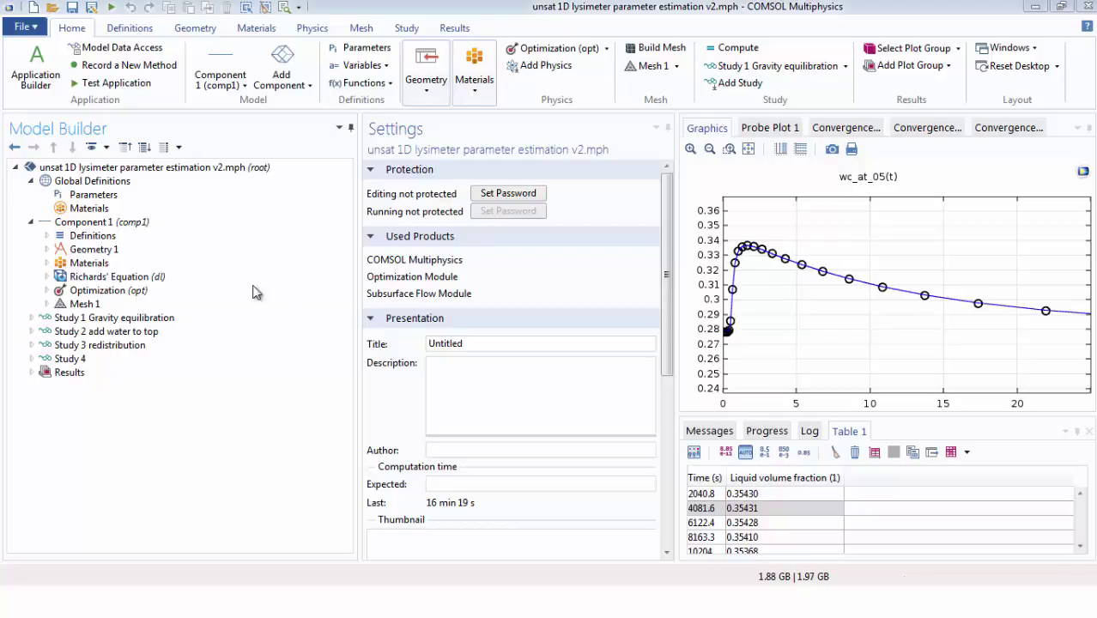
Review the Interval 1 geometry's endpoint settings and fit the whole line in the graphics view
{"action": "left_click", "coordinate": [46, 249]}
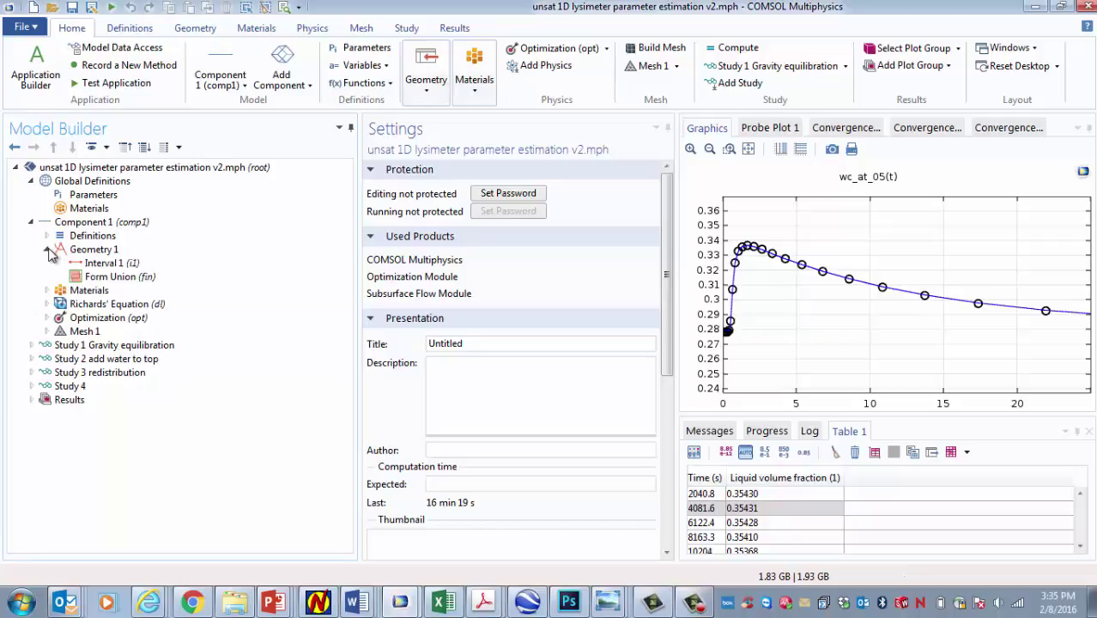
{"action": "left_click", "coordinate": [107, 264]}
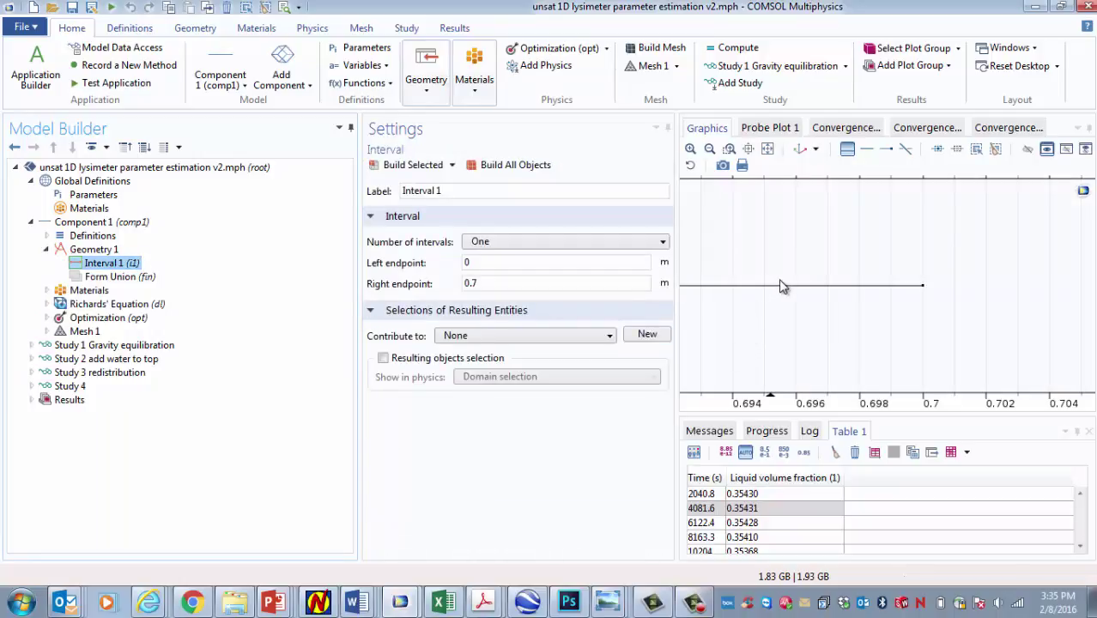
{"action": "left_click_drag", "start_coordinate": [766, 270], "coordinate": [836, 240]}
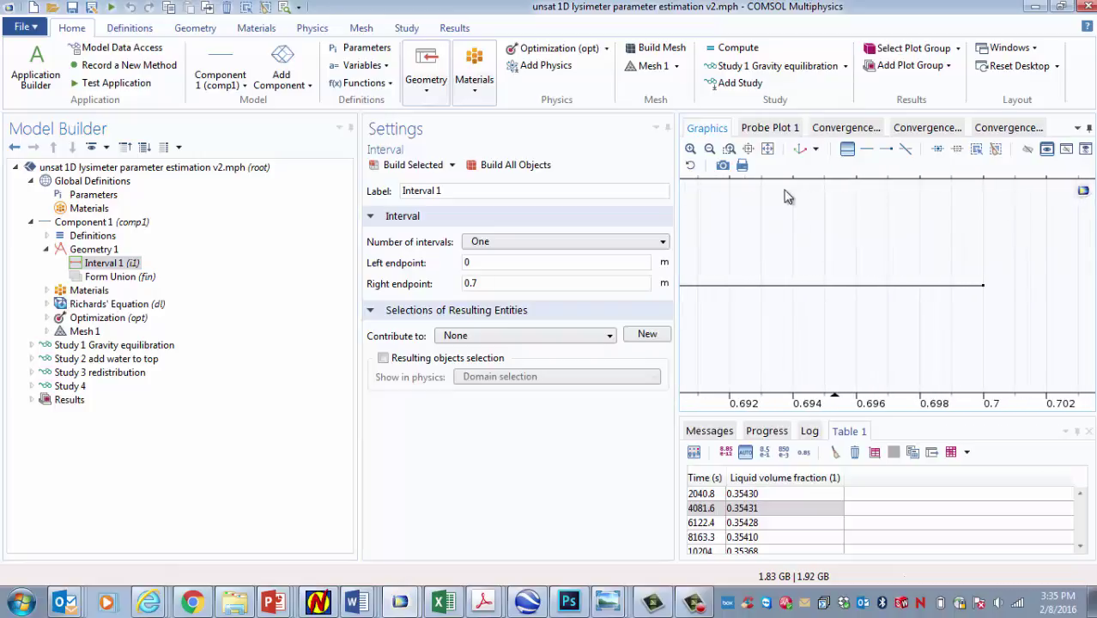
{"action": "left_click", "coordinate": [766, 150]}
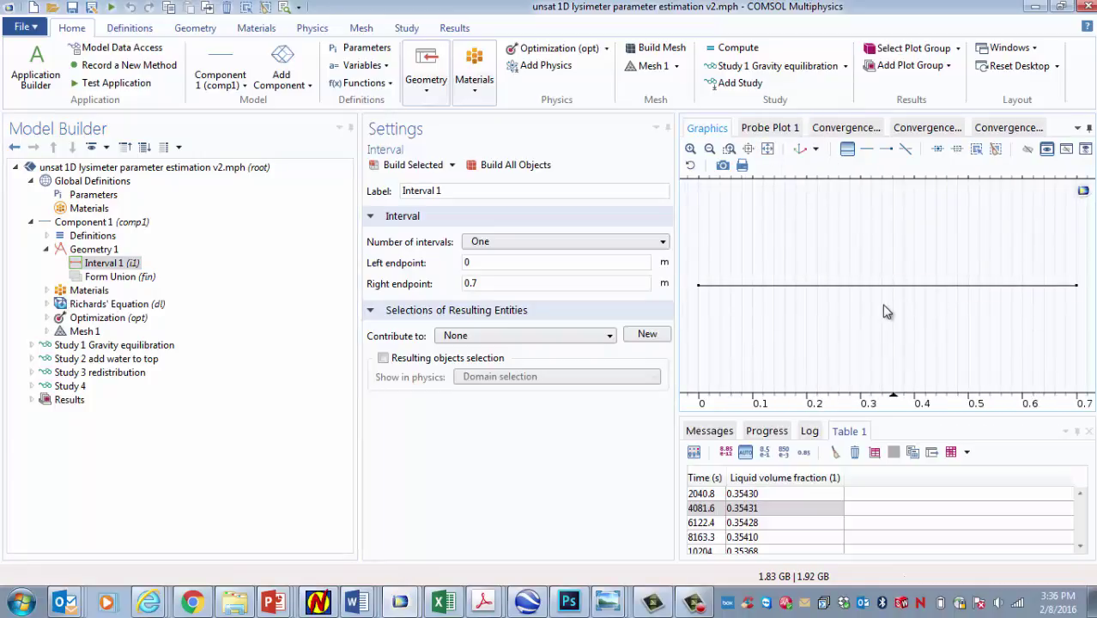
{"action": "left_click_drag", "start_coordinate": [485, 283], "coordinate": [464, 289]}
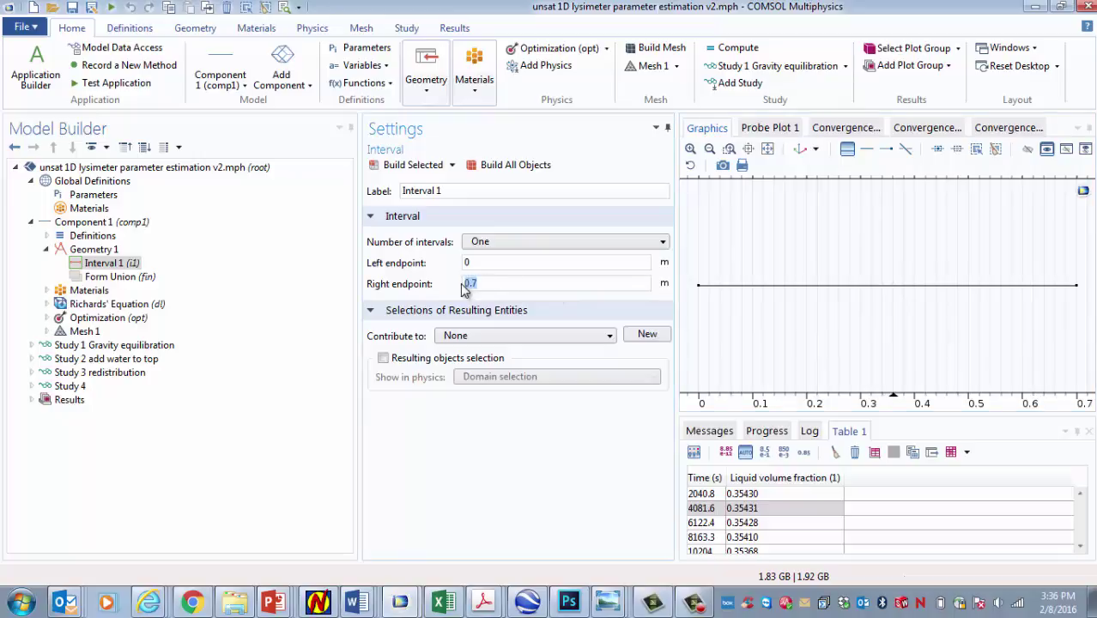
Review the expressions in the component's Variables 1 definitions, from theta_r and el through h_g, h_rate and q_b
{"action": "left_click", "coordinate": [47, 236]}
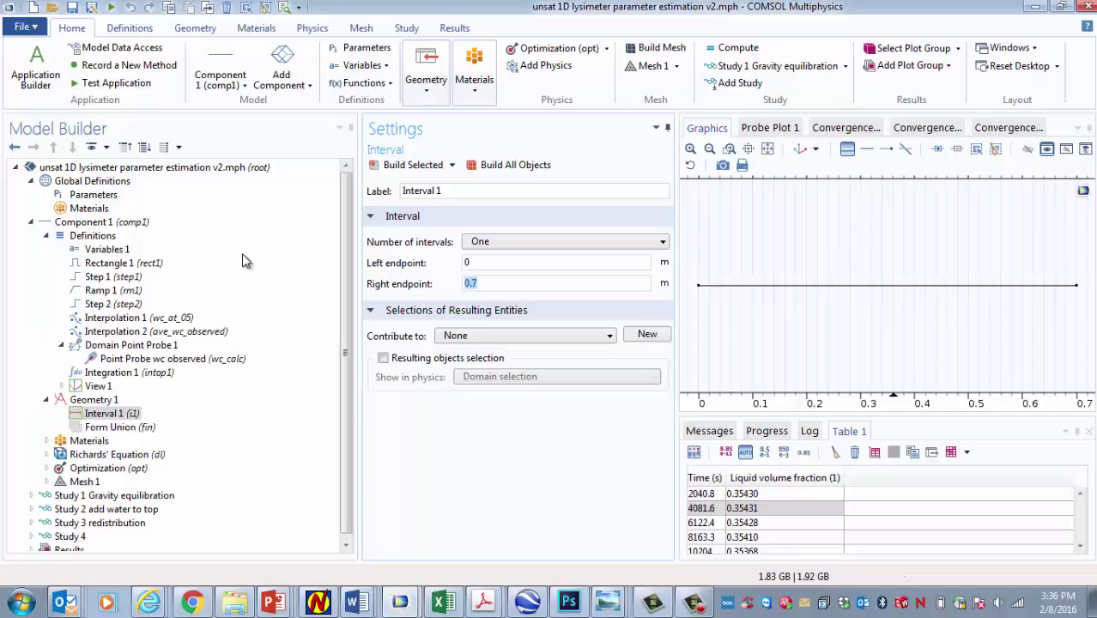
{"action": "left_click", "coordinate": [120, 251]}
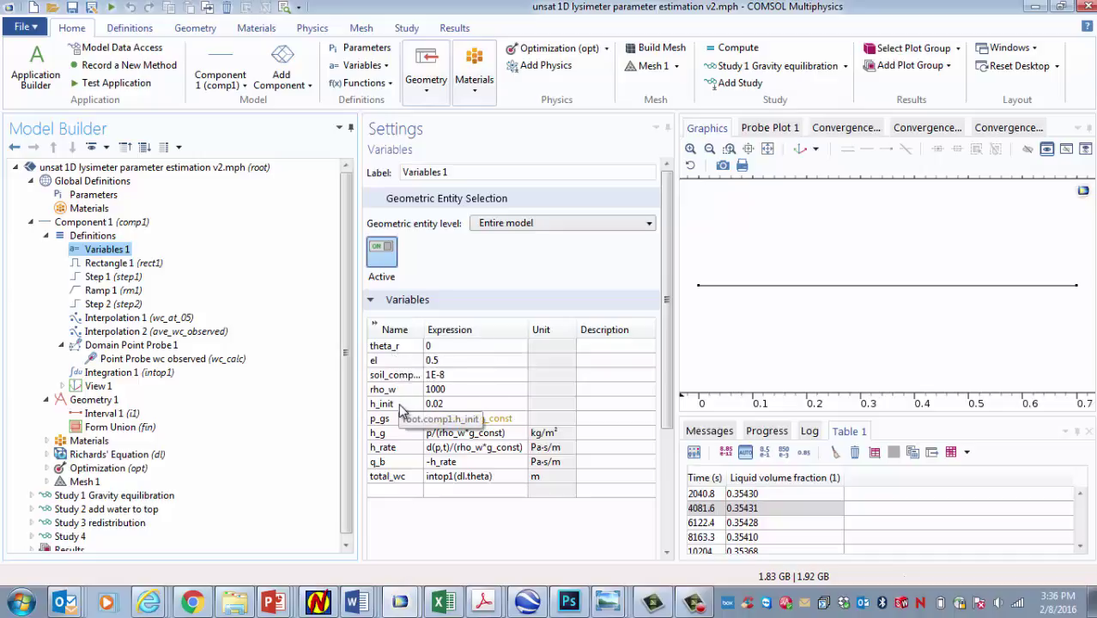
{"action": "left_click", "coordinate": [395, 346]}
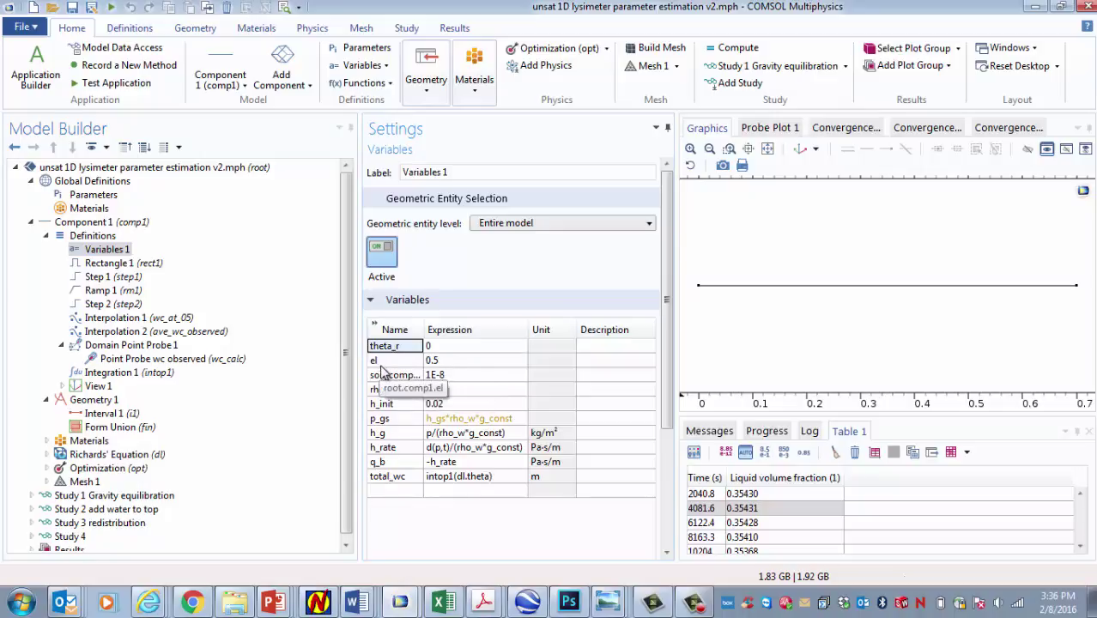
{"action": "left_click", "coordinate": [390, 392]}
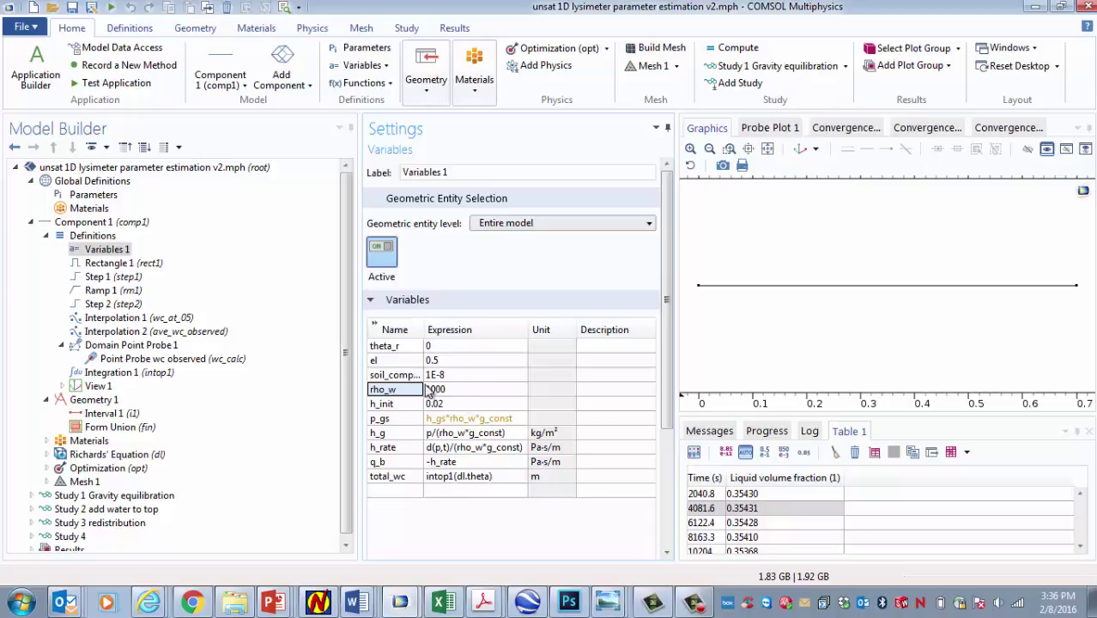
{"action": "left_click", "coordinate": [383, 361]}
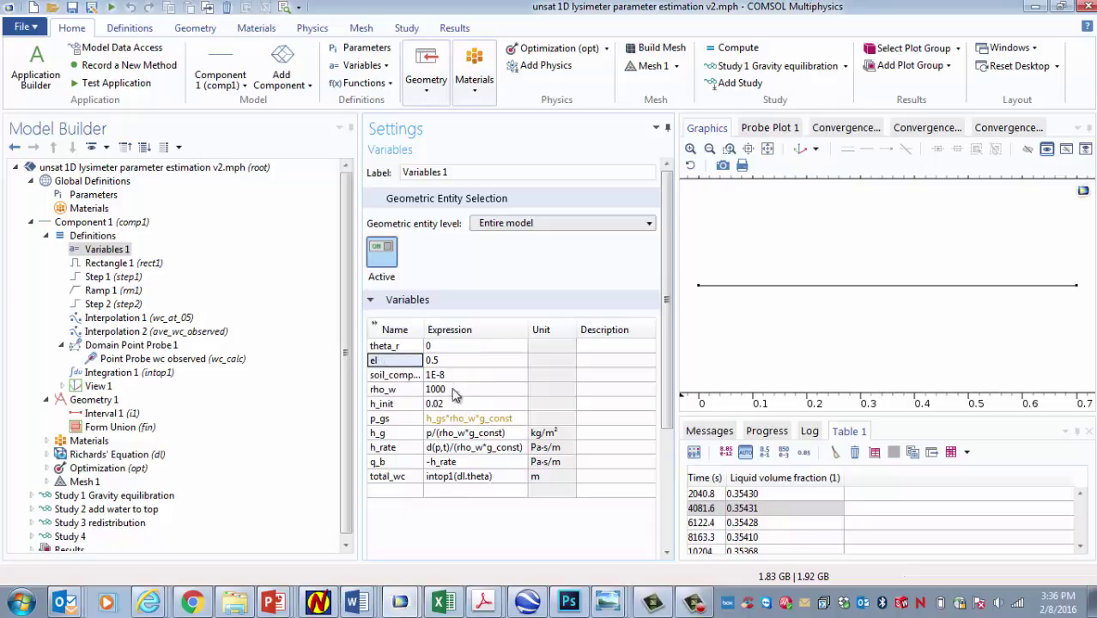
{"action": "left_click", "coordinate": [403, 379]}
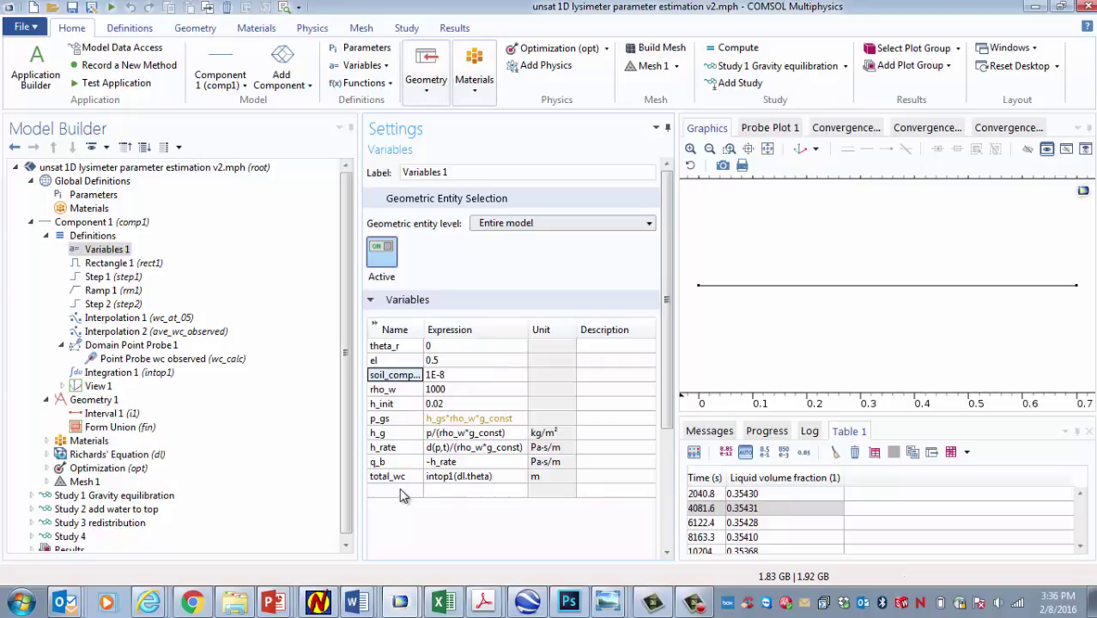
{"action": "left_click", "coordinate": [386, 420]}
{"action": "left_click", "coordinate": [386, 434]}
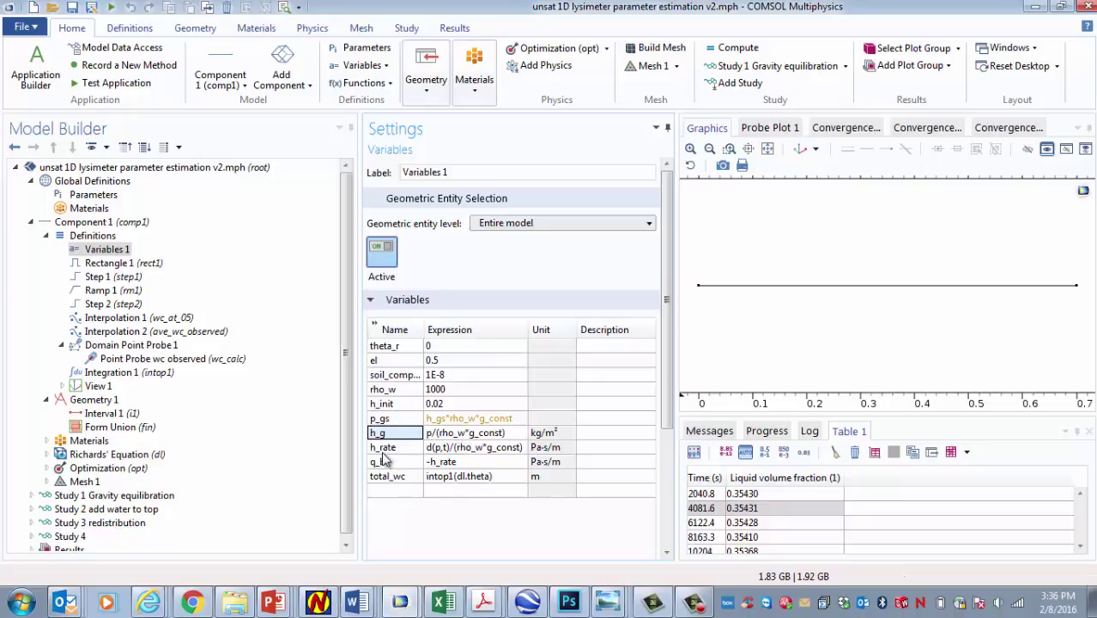
{"action": "left_click", "coordinate": [386, 447]}
{"action": "left_click", "coordinate": [396, 463]}
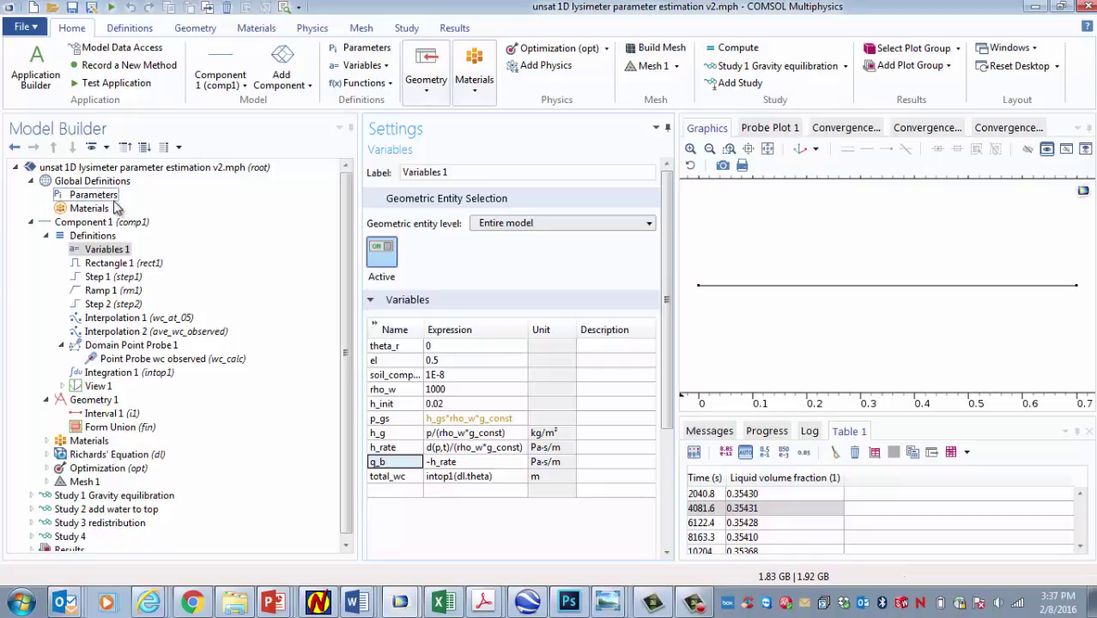
Review the global parameters K, n, alpha and theta_s, and compare them with the component's Variables 1 list
{"action": "left_click", "coordinate": [101, 197]}
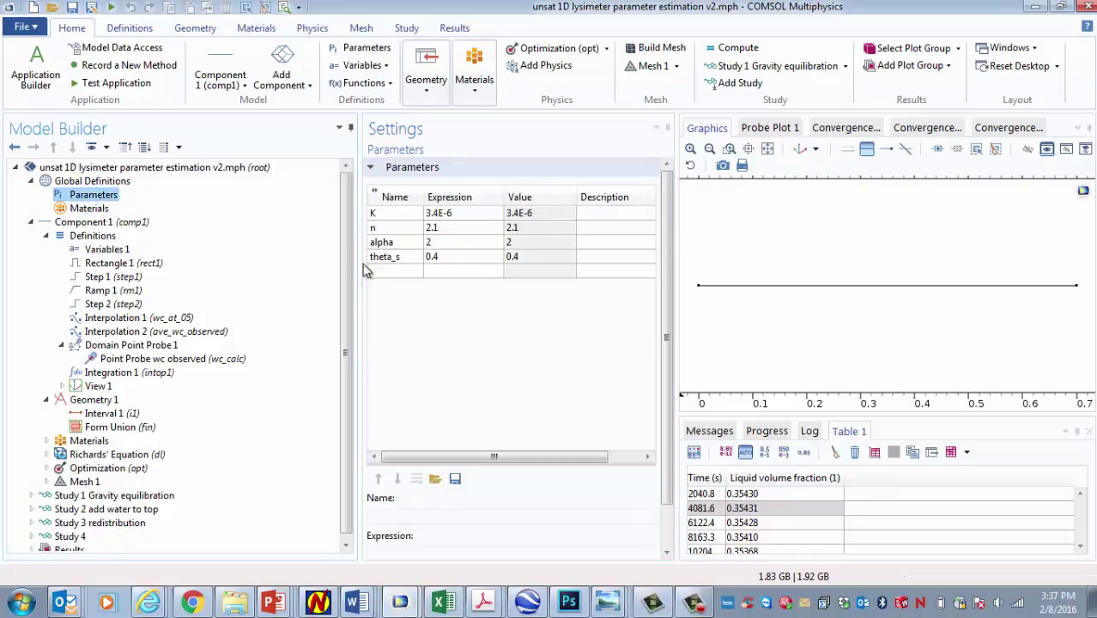
{"action": "left_click", "coordinate": [381, 214]}
{"action": "left_click", "coordinate": [386, 227]}
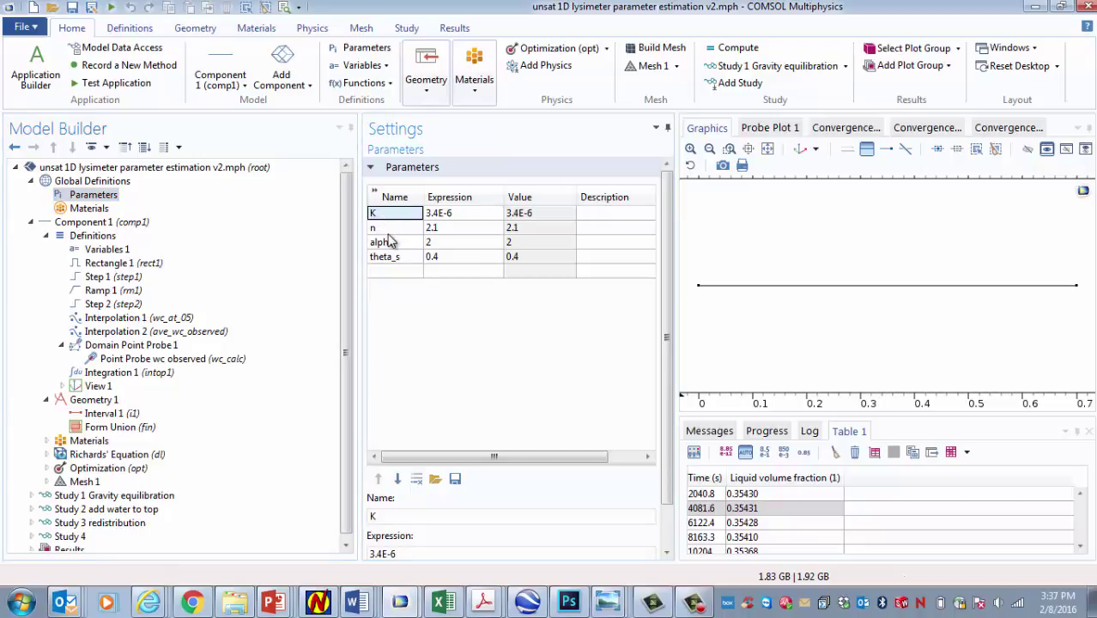
{"action": "left_click", "coordinate": [393, 256]}
{"action": "left_click", "coordinate": [395, 248]}
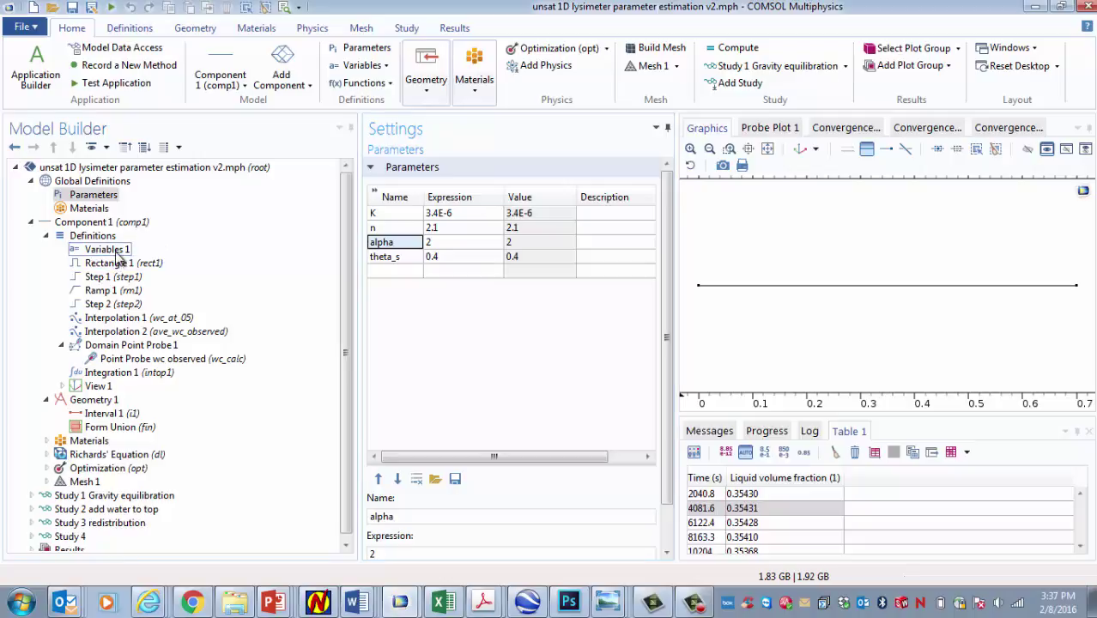
{"action": "left_click", "coordinate": [111, 250]}
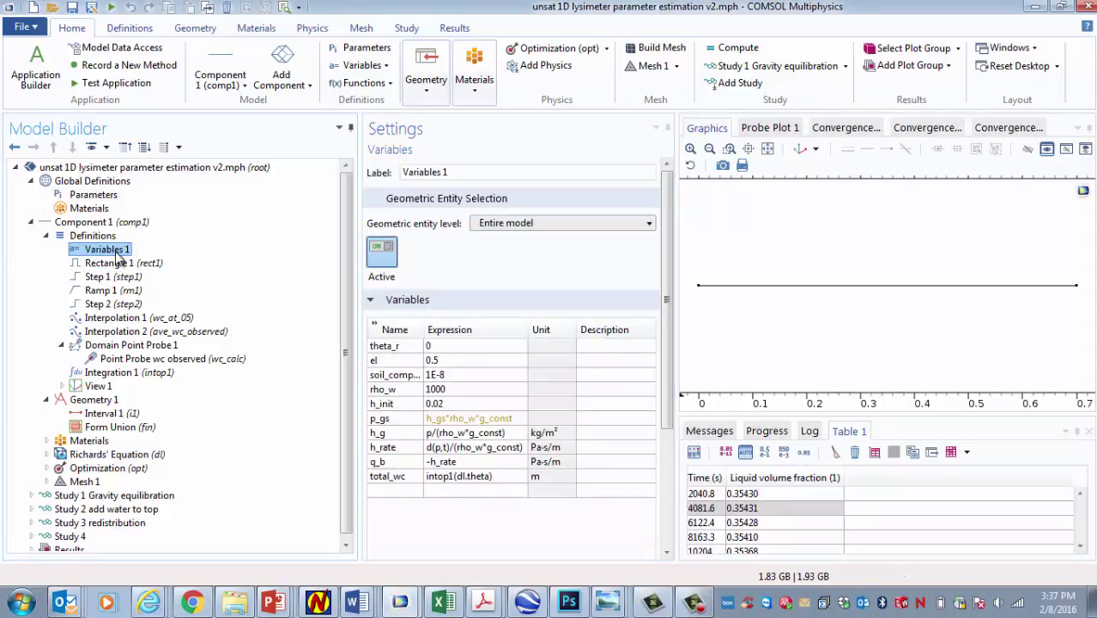
{"action": "left_click", "coordinate": [101, 196]}
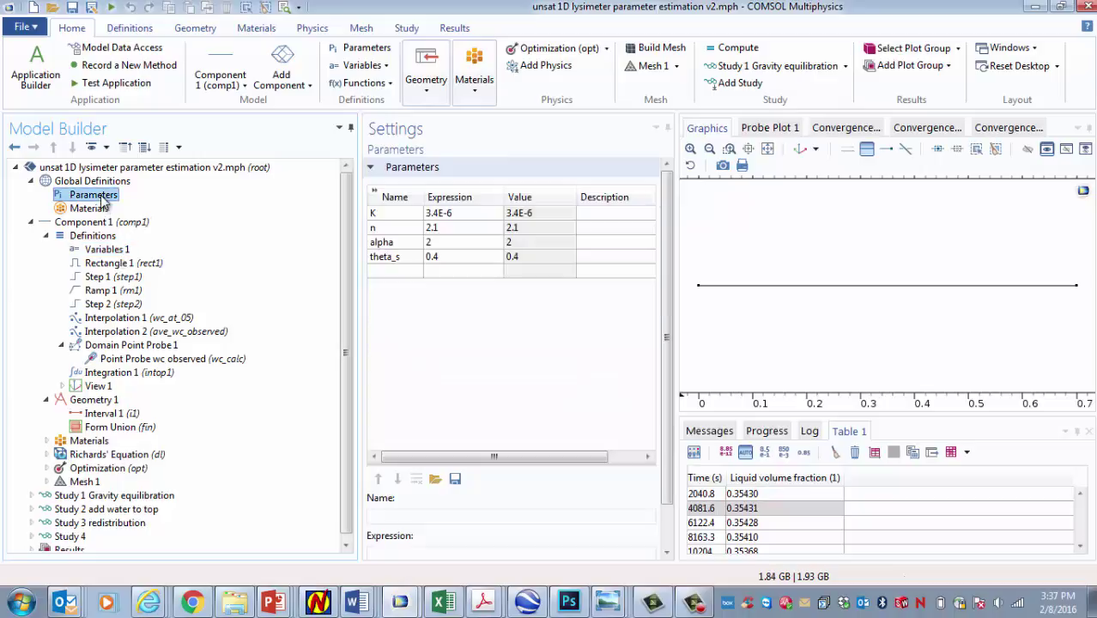
Look through the component's step, ramp and interpolation function definitions
{"action": "left_click", "coordinate": [120, 279]}
{"action": "left_click", "coordinate": [119, 290]}
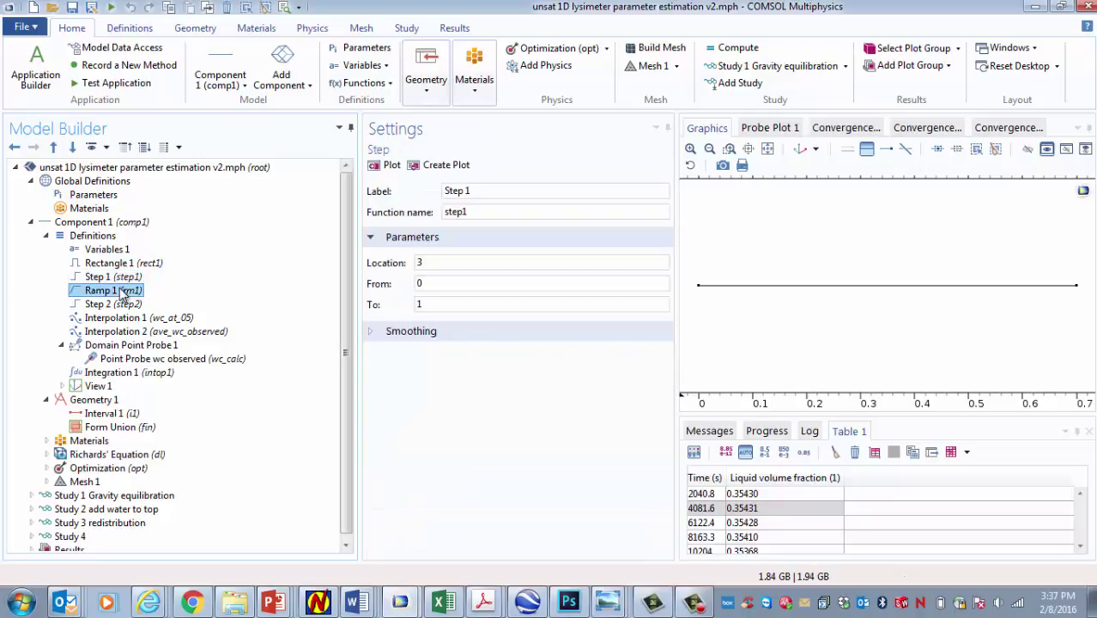
{"action": "left_click", "coordinate": [127, 305]}
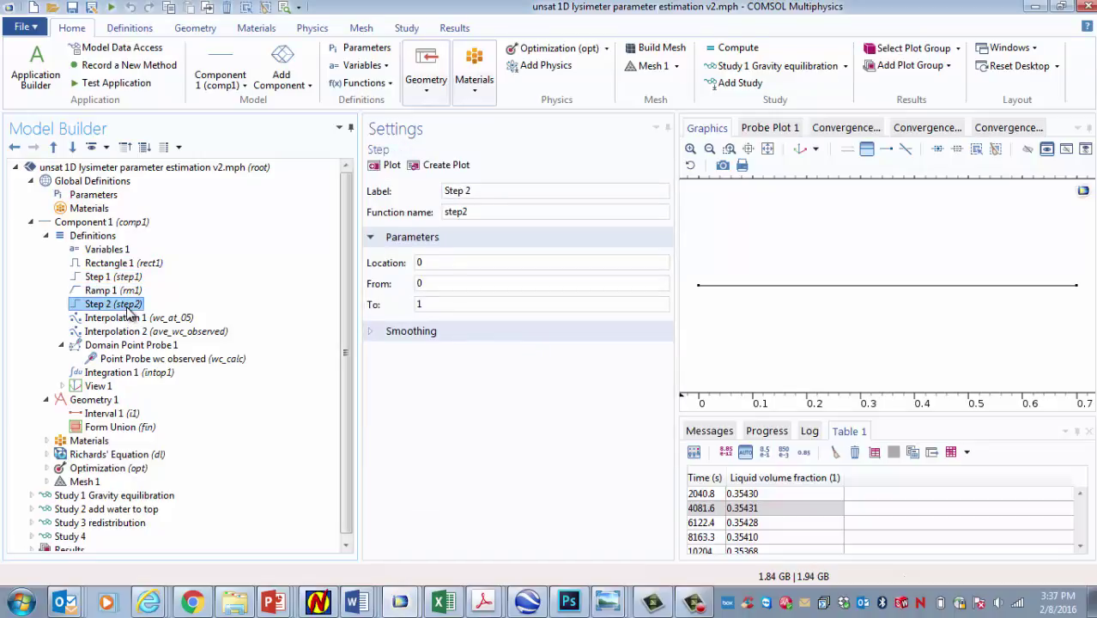
{"action": "scroll", "coordinate": [129, 315], "scroll_direction": "down", "scroll_amount": 1}
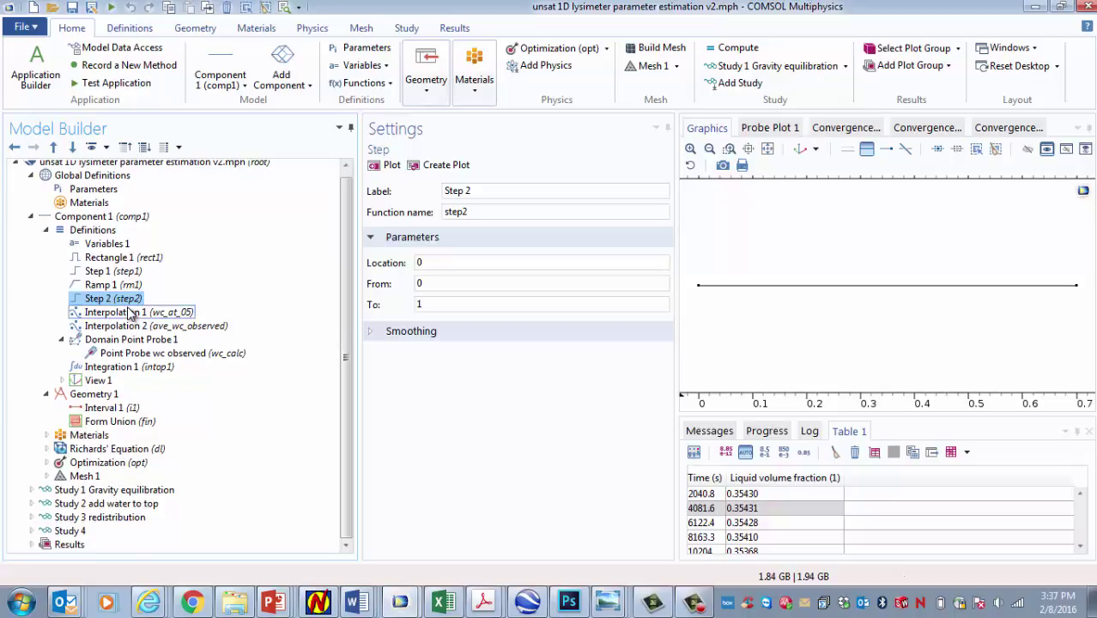
{"action": "left_click", "coordinate": [162, 315]}
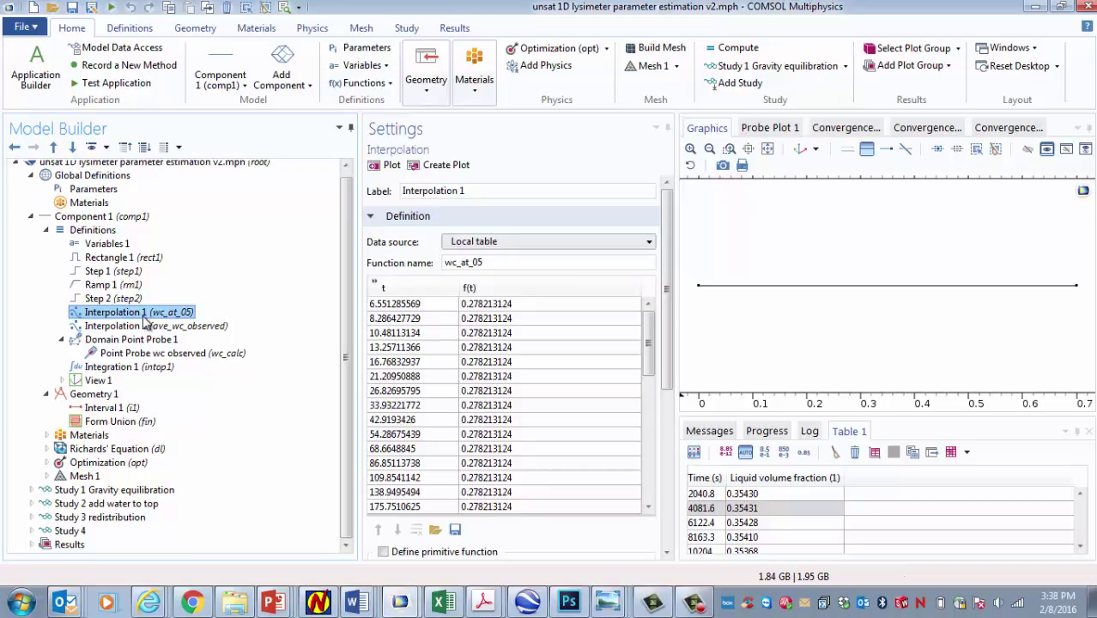
{"action": "left_click", "coordinate": [135, 328]}
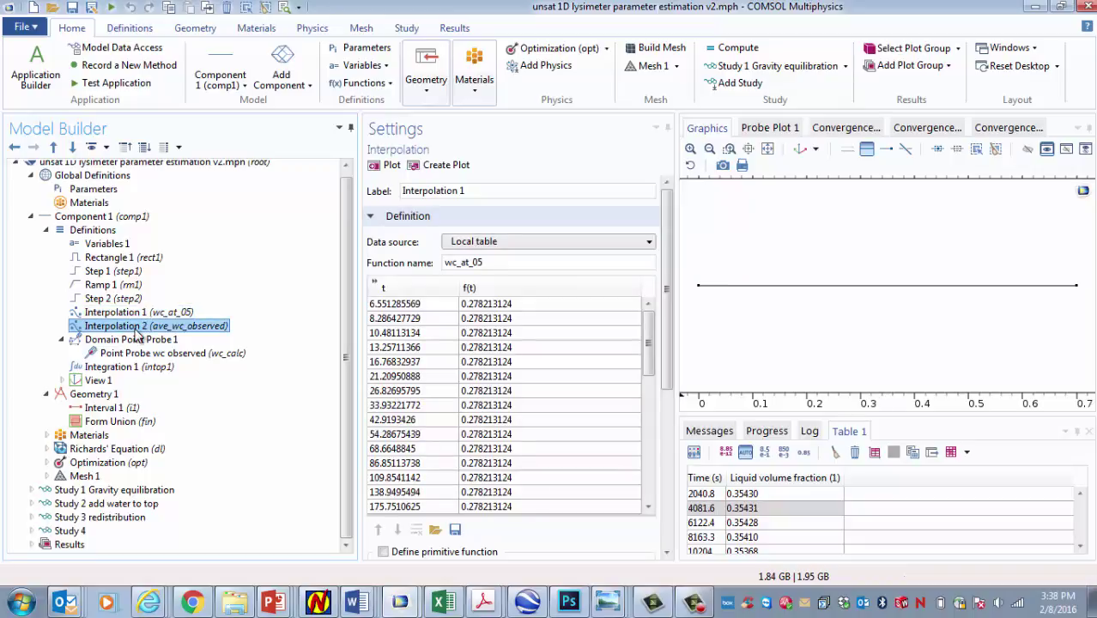
Browse the function and probe types that can be added to the component definitions
{"action": "left_click", "coordinate": [91, 230]}
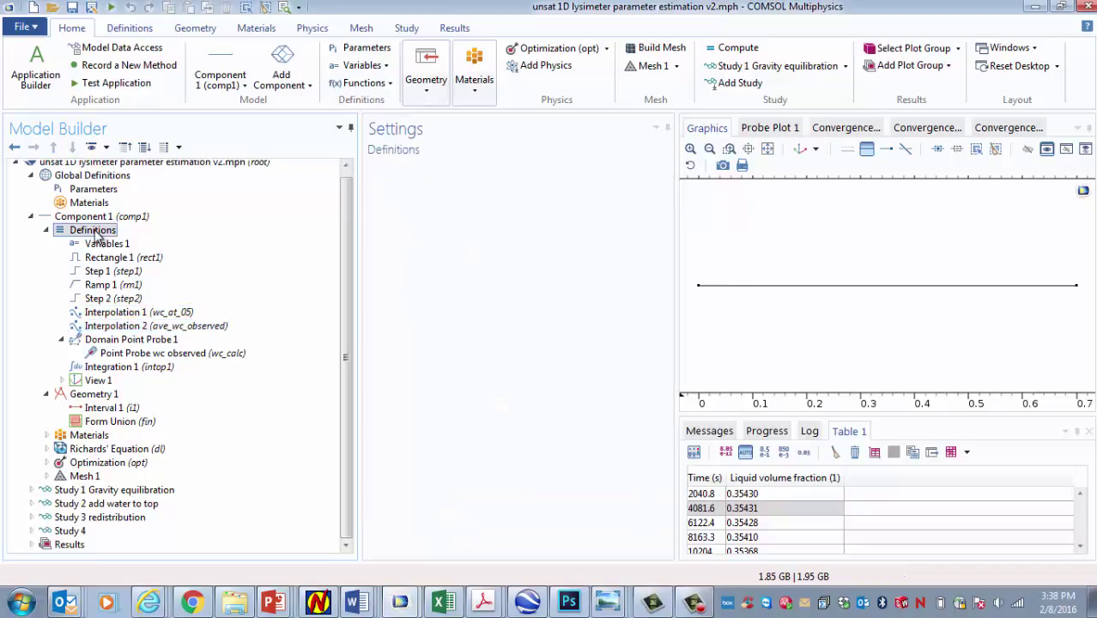
{"action": "right_click", "coordinate": [94, 232]}
{"action": "mouse_move", "coordinate": [155, 299]}
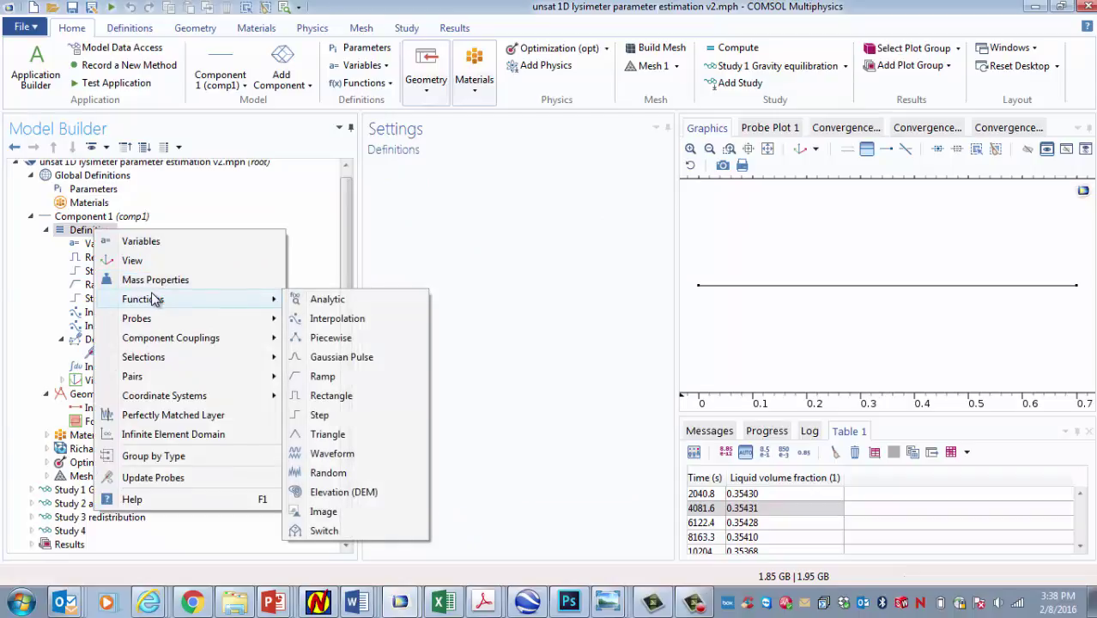
{"action": "mouse_move", "coordinate": [156, 318]}
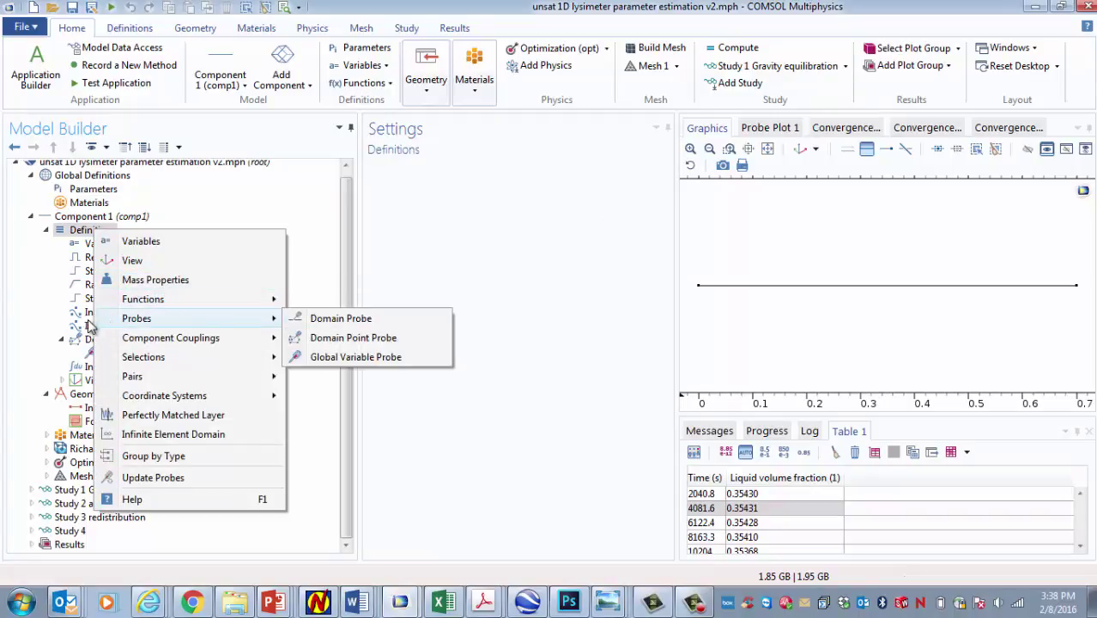
Examine the time and value table of the wc_at_05 interpolation function and plot it
{"action": "left_click", "coordinate": [85, 320]}
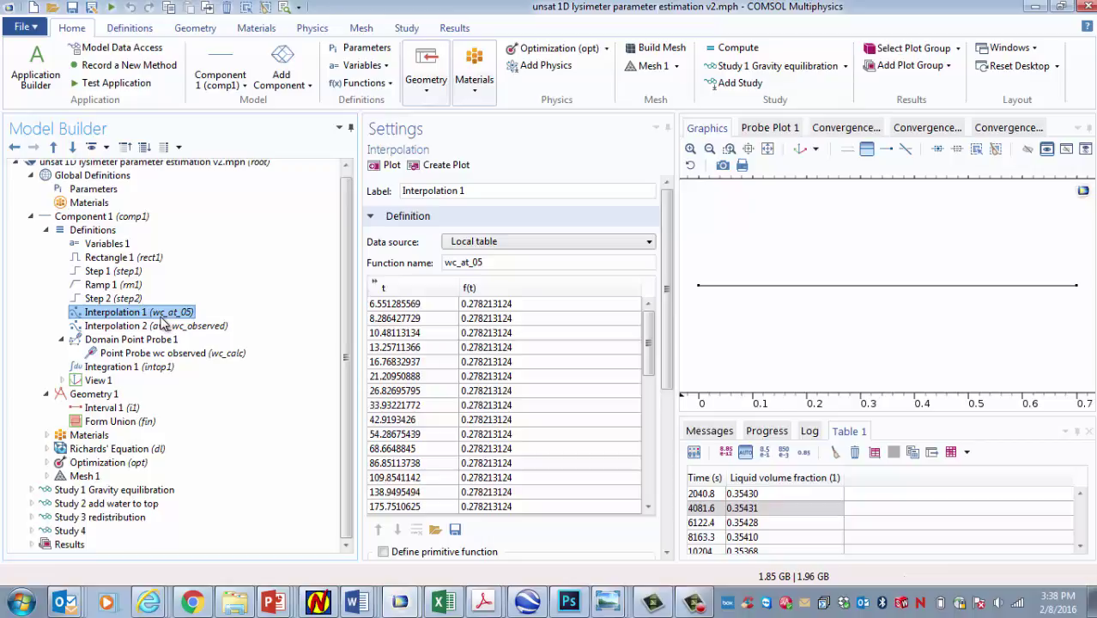
{"action": "left_click", "coordinate": [447, 335]}
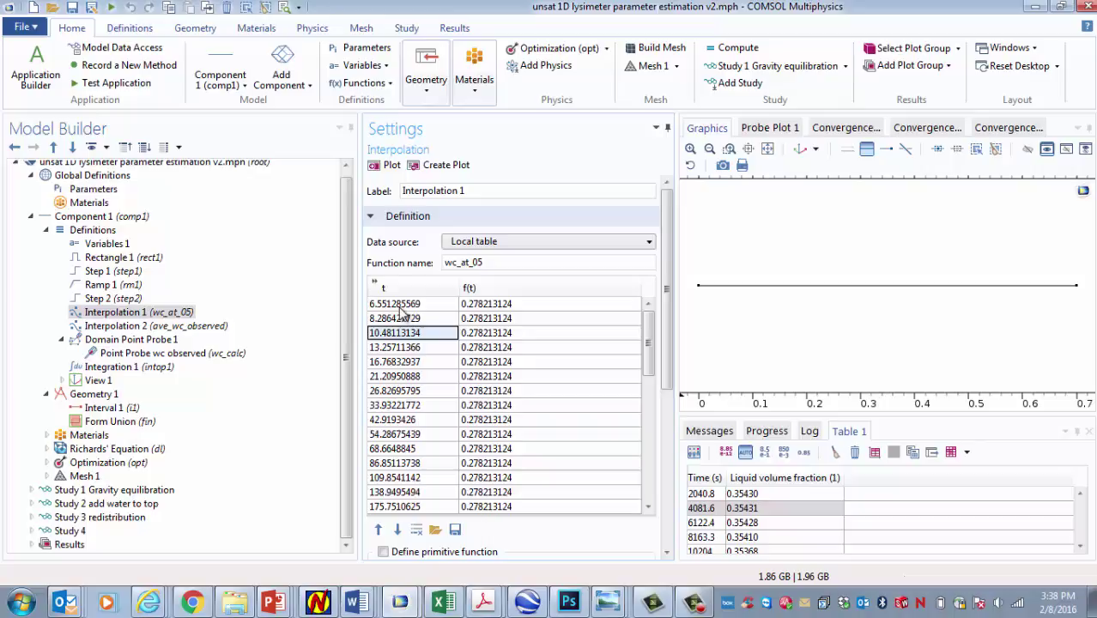
{"action": "scroll", "coordinate": [402, 314], "scroll_direction": "down", "scroll_amount": 10}
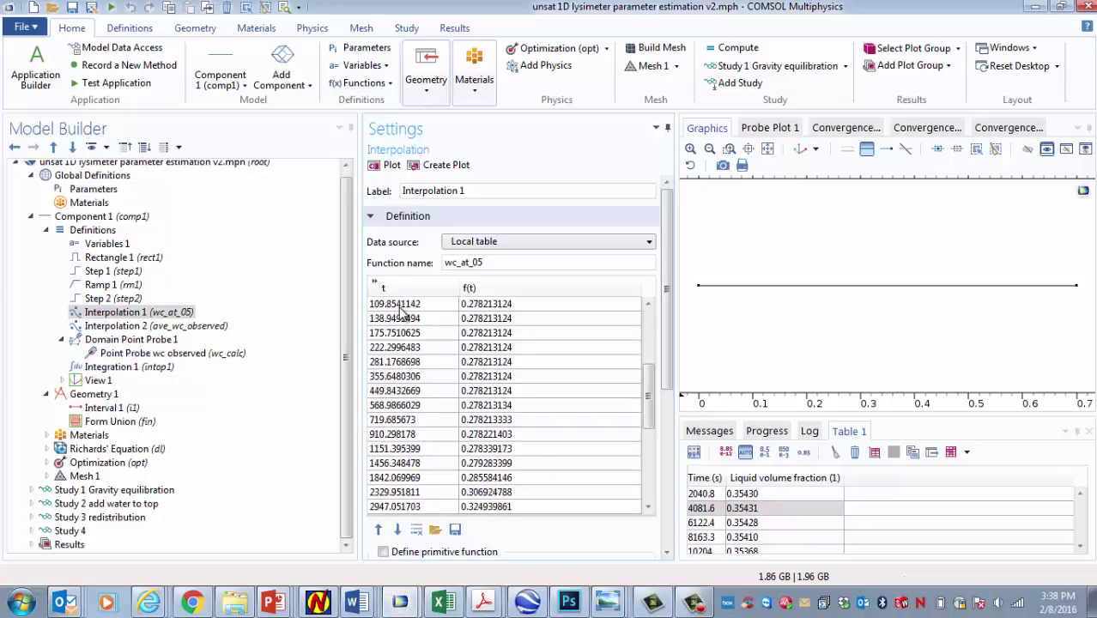
{"action": "scroll", "coordinate": [402, 314], "scroll_direction": "up", "scroll_amount": 8}
{"action": "scroll", "coordinate": [402, 313], "scroll_direction": "up", "scroll_amount": 2}
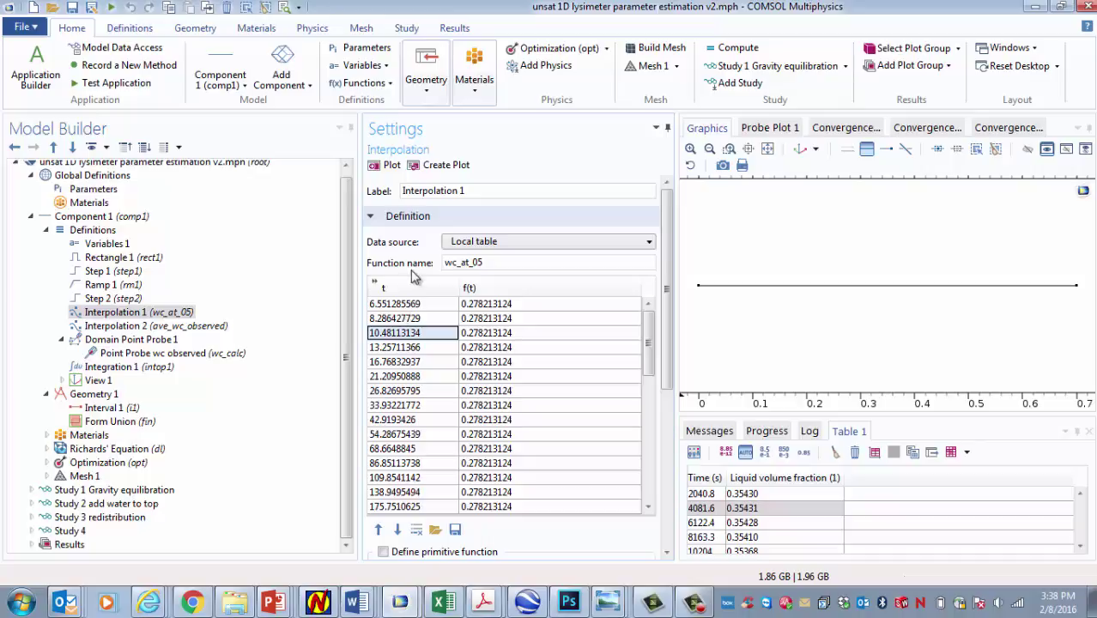
{"action": "left_click", "coordinate": [386, 165]}
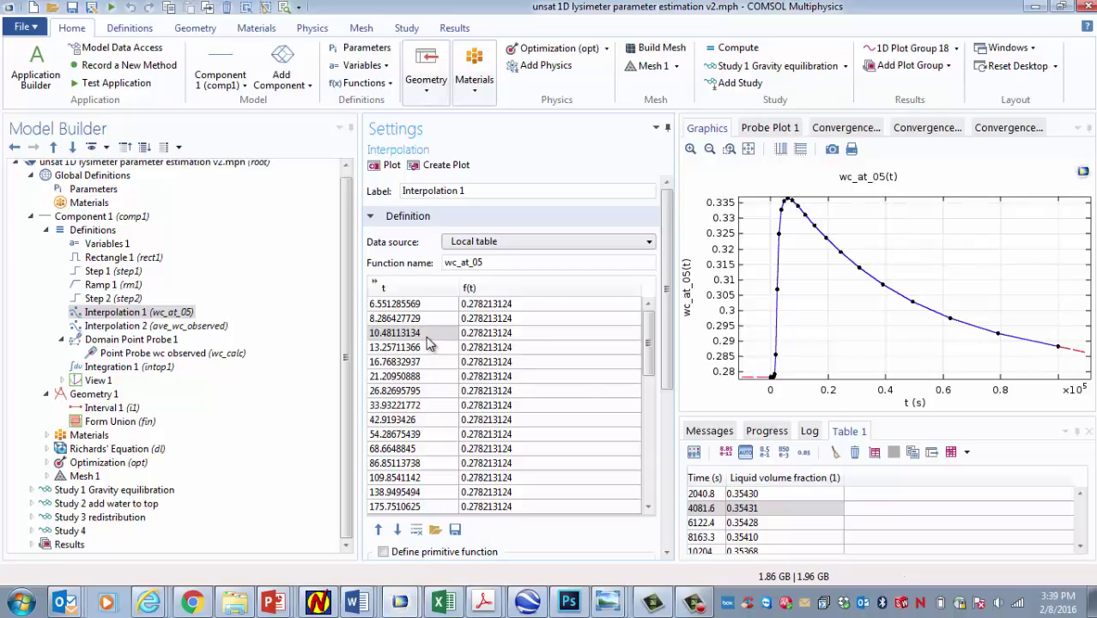
Open the ave_wc_observed interpolation function and plot its data
{"action": "left_click", "coordinate": [193, 333]}
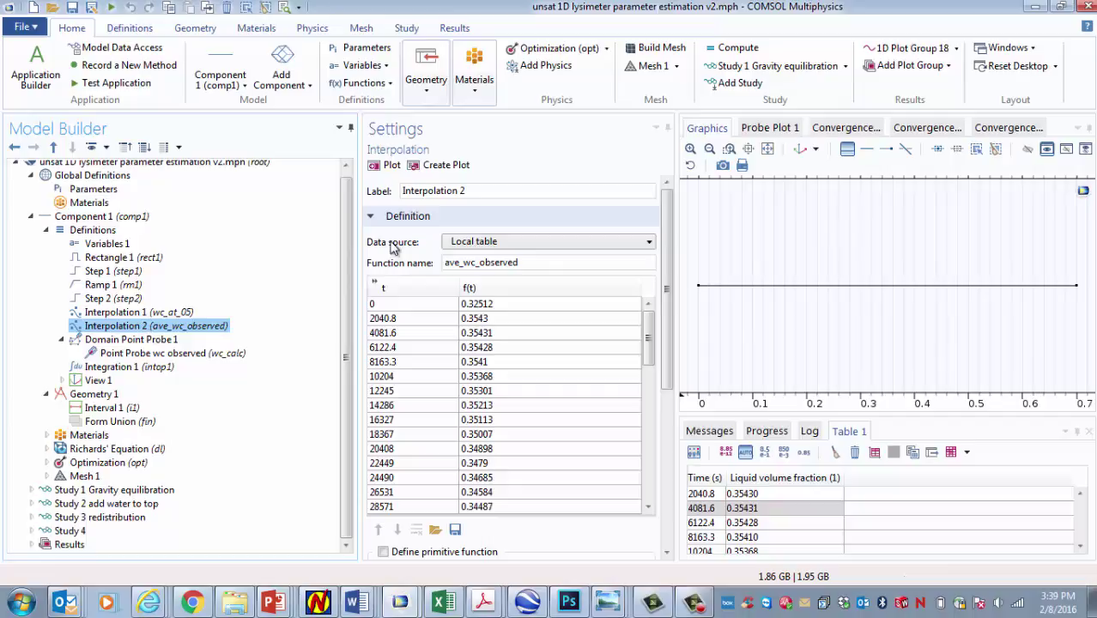
{"action": "left_click", "coordinate": [393, 166]}
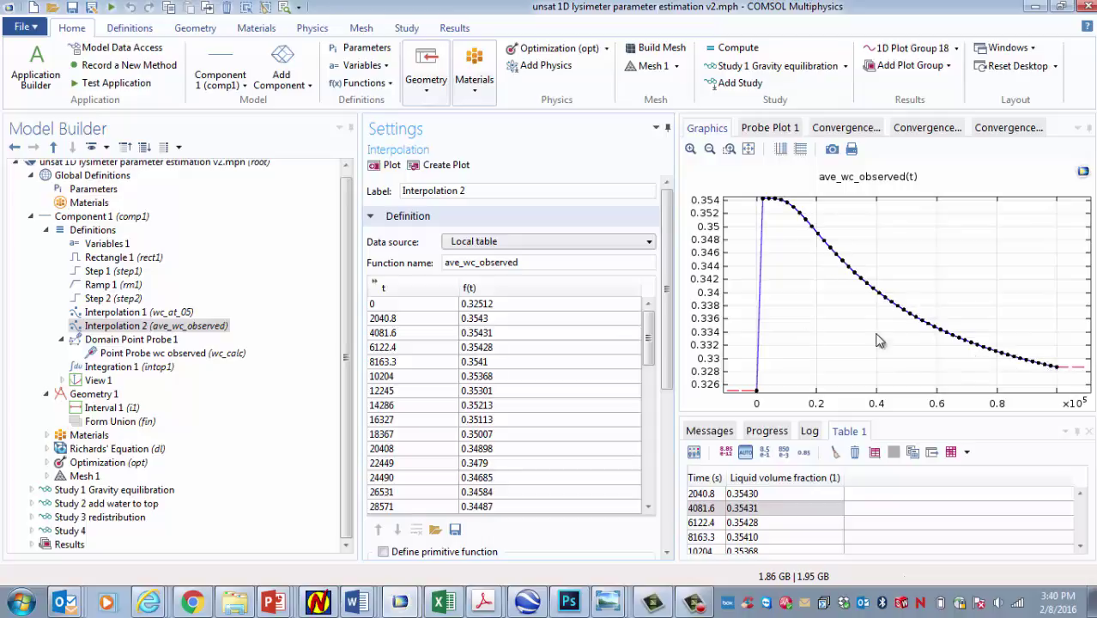
{"action": "left_click", "coordinate": [217, 330]}
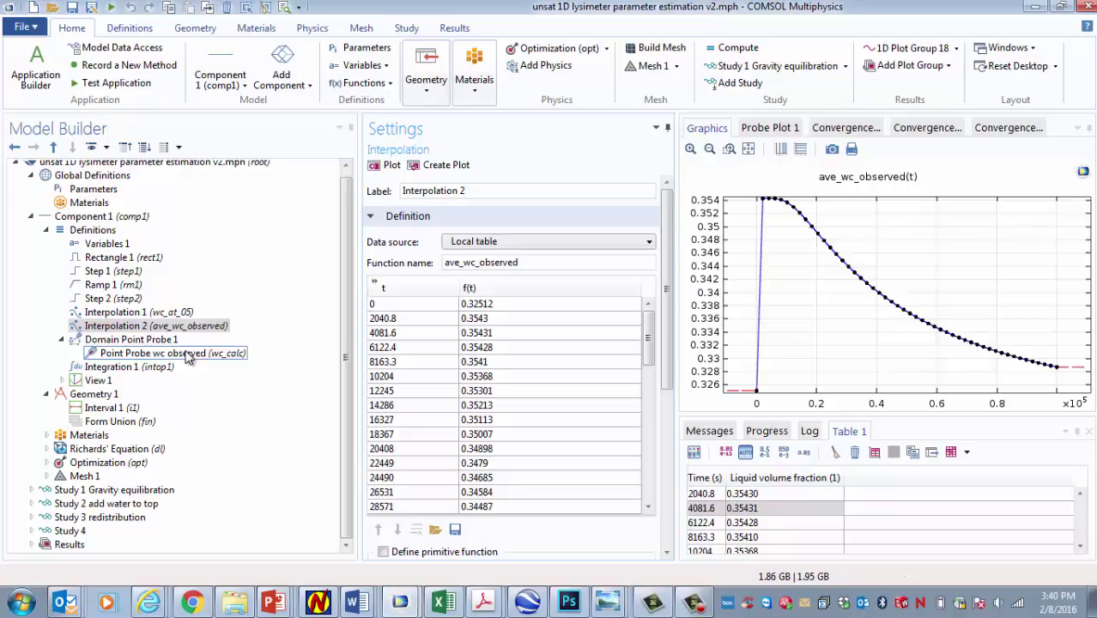
Review the Domain Point Probe 1 settings and the probe types available for the component definitions
{"action": "left_click", "coordinate": [142, 342]}
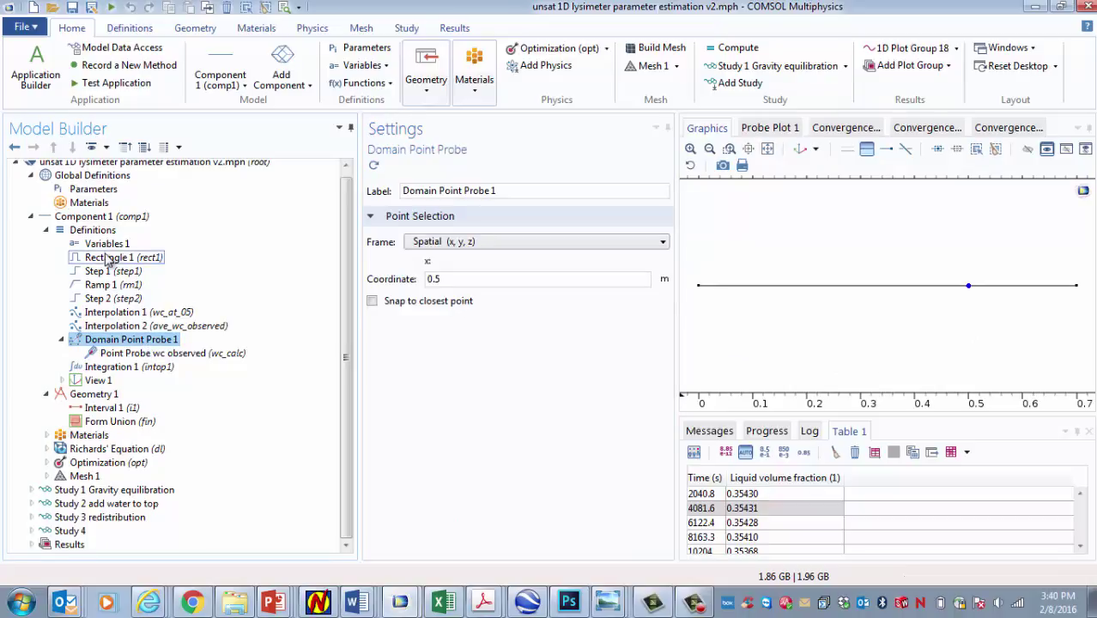
{"action": "right_click", "coordinate": [97, 231]}
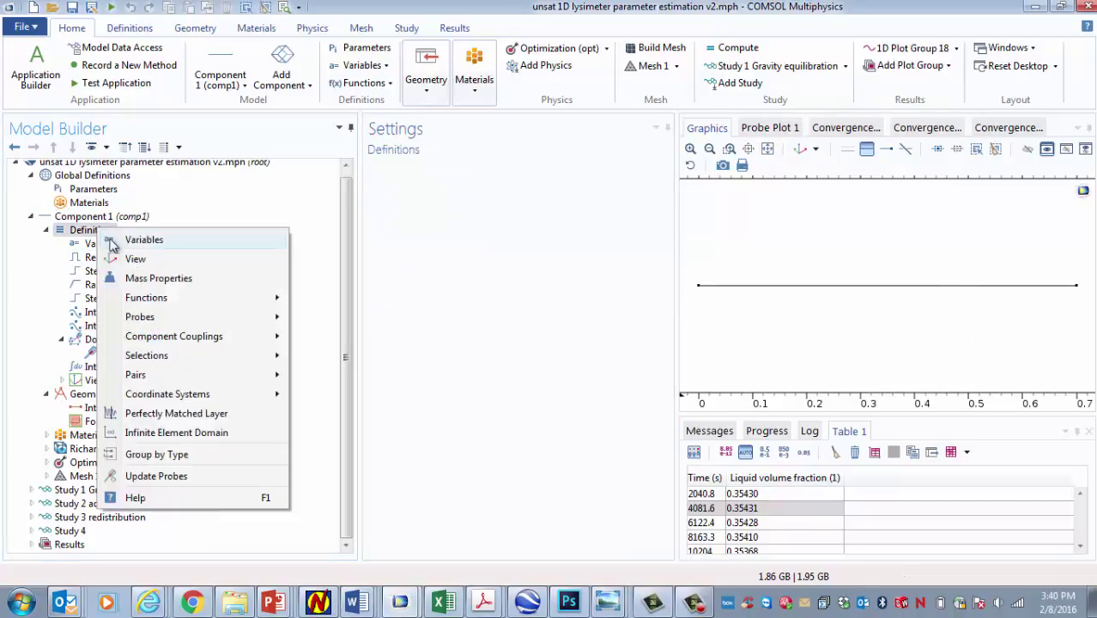
{"action": "mouse_move", "coordinate": [184, 314]}
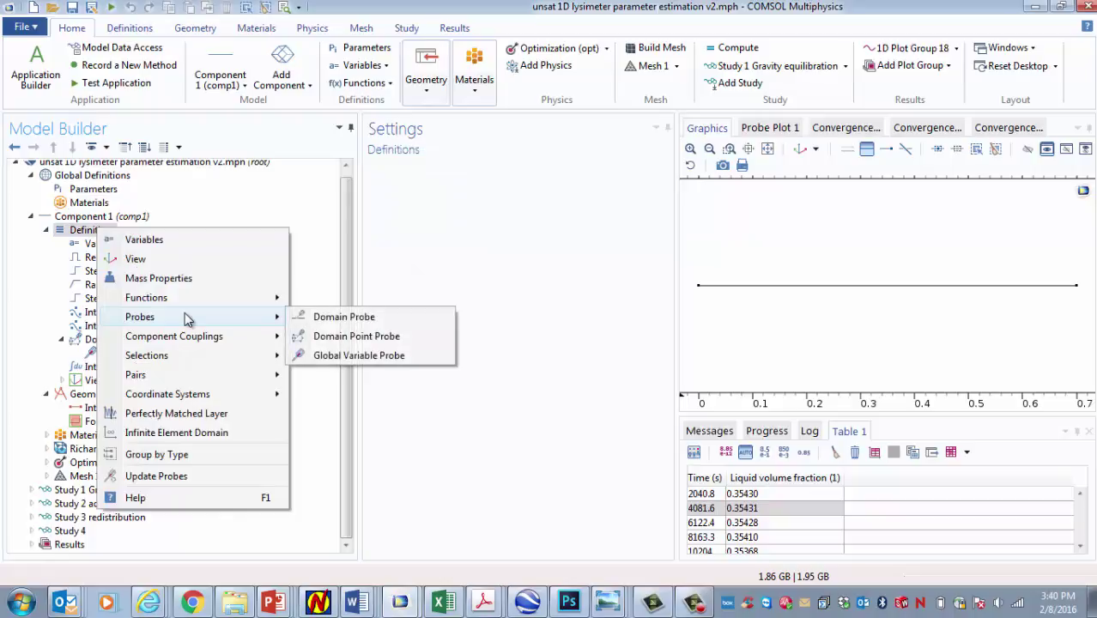
{"action": "left_click", "coordinate": [326, 339]}
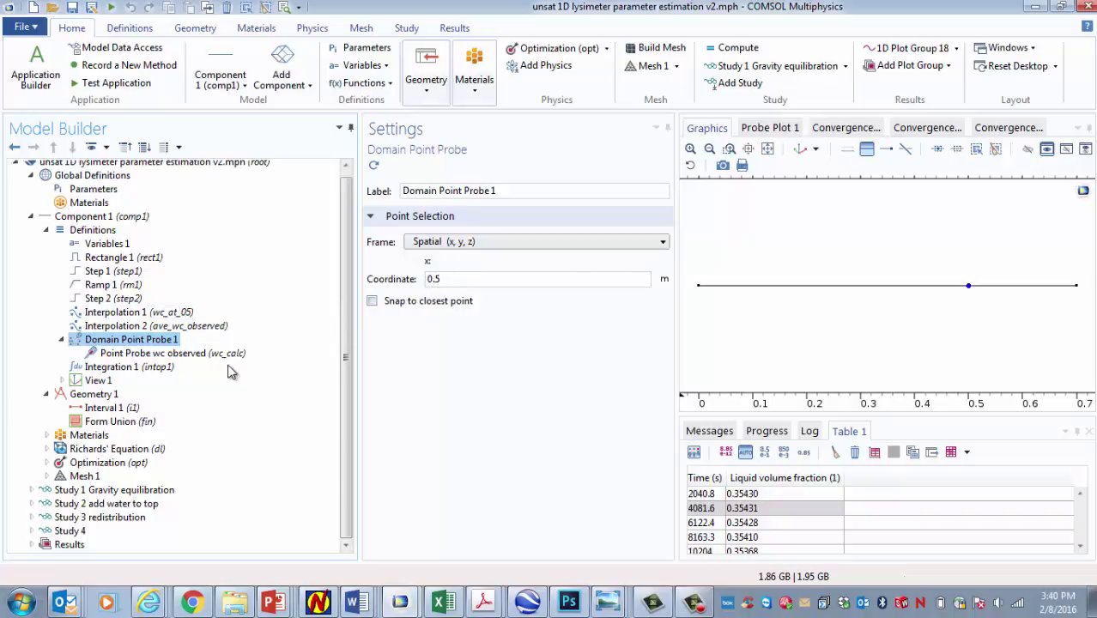
Examine the variable name and expression of the wc_calc point probe under Domain Point Probe 1
{"action": "left_click", "coordinate": [188, 357]}
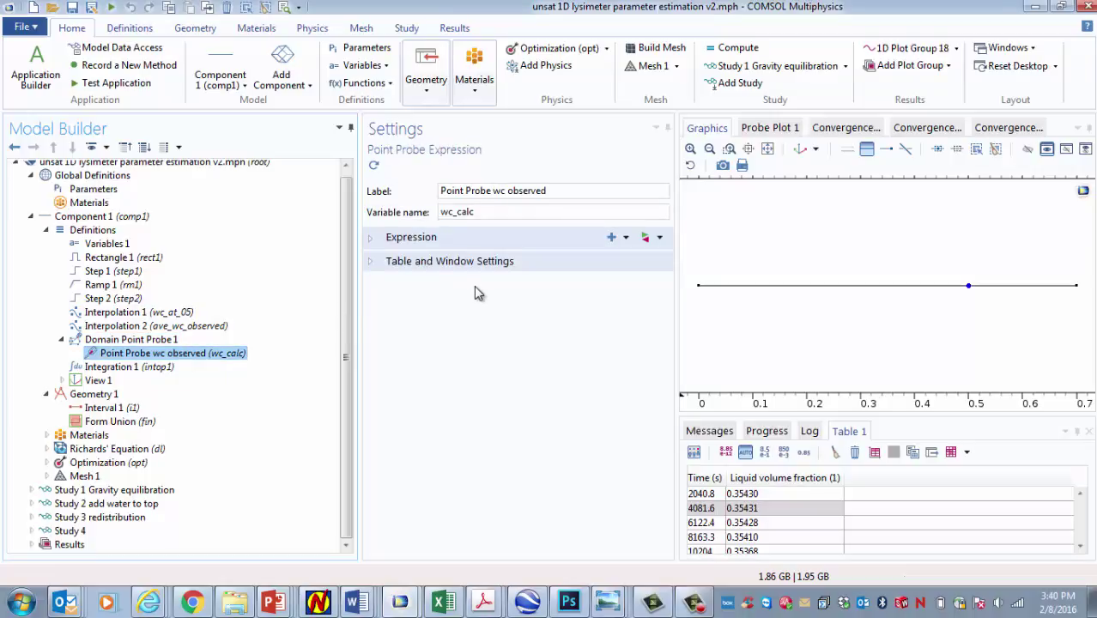
{"action": "left_click", "coordinate": [459, 213]}
{"action": "double_click", "coordinate": [459, 213]}
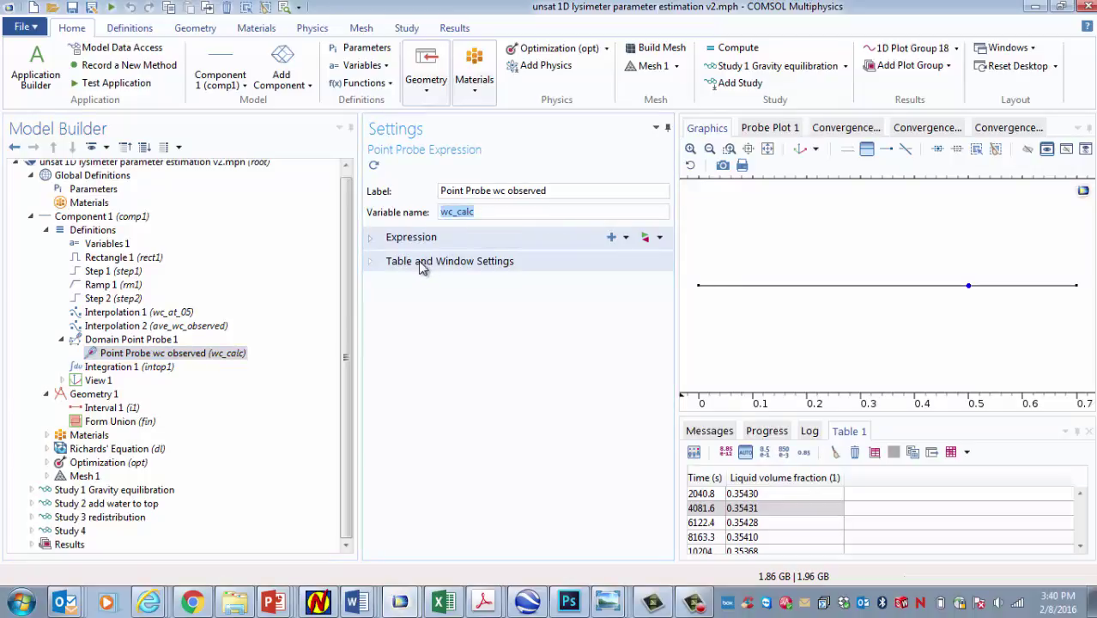
{"action": "left_click", "coordinate": [380, 244]}
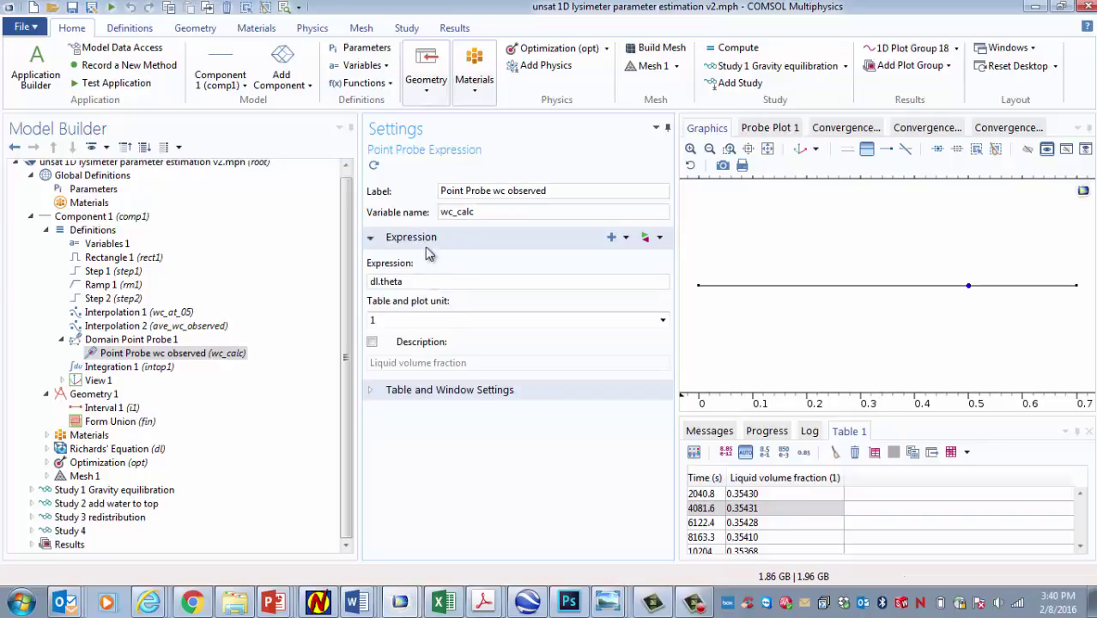
{"action": "double_click", "coordinate": [415, 280]}
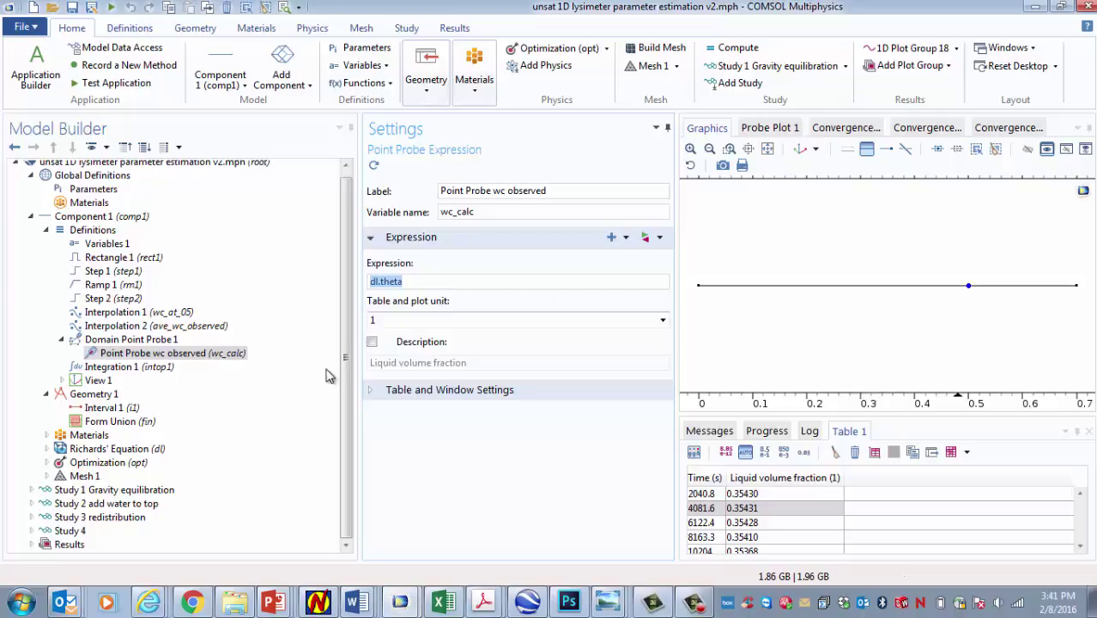
Compare the Cut Point 1D 1a data set in the results with the settings of Domain Point Probe 1
{"action": "left_click", "coordinate": [32, 544]}
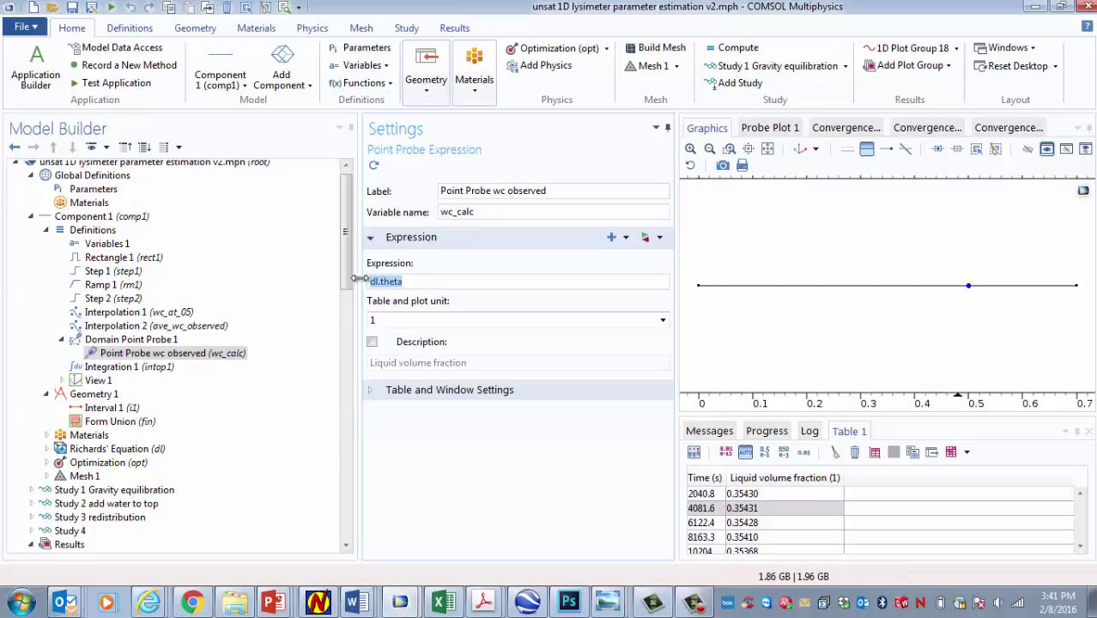
{"action": "left_click_drag", "start_coordinate": [351, 255], "coordinate": [351, 341]}
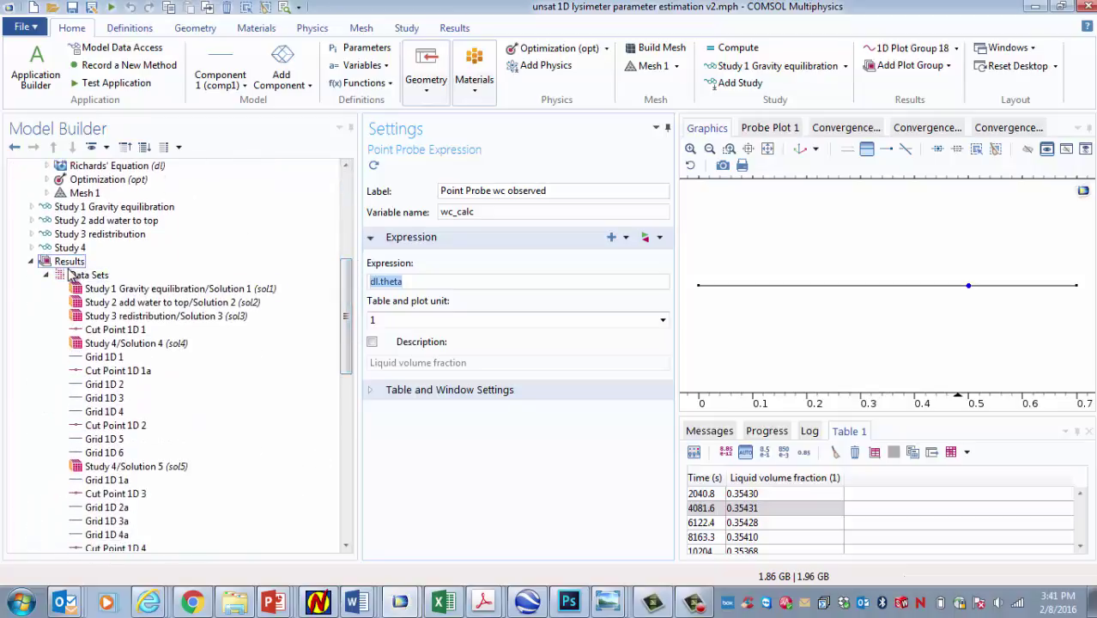
{"action": "left_click", "coordinate": [120, 371]}
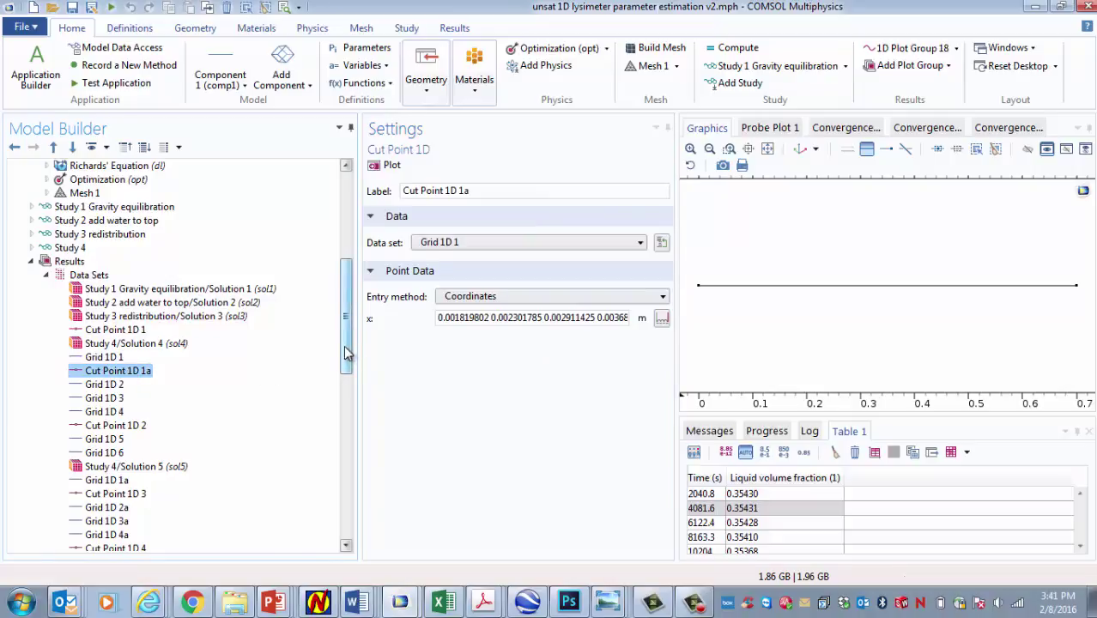
{"action": "left_click_drag", "start_coordinate": [350, 357], "coordinate": [343, 249]}
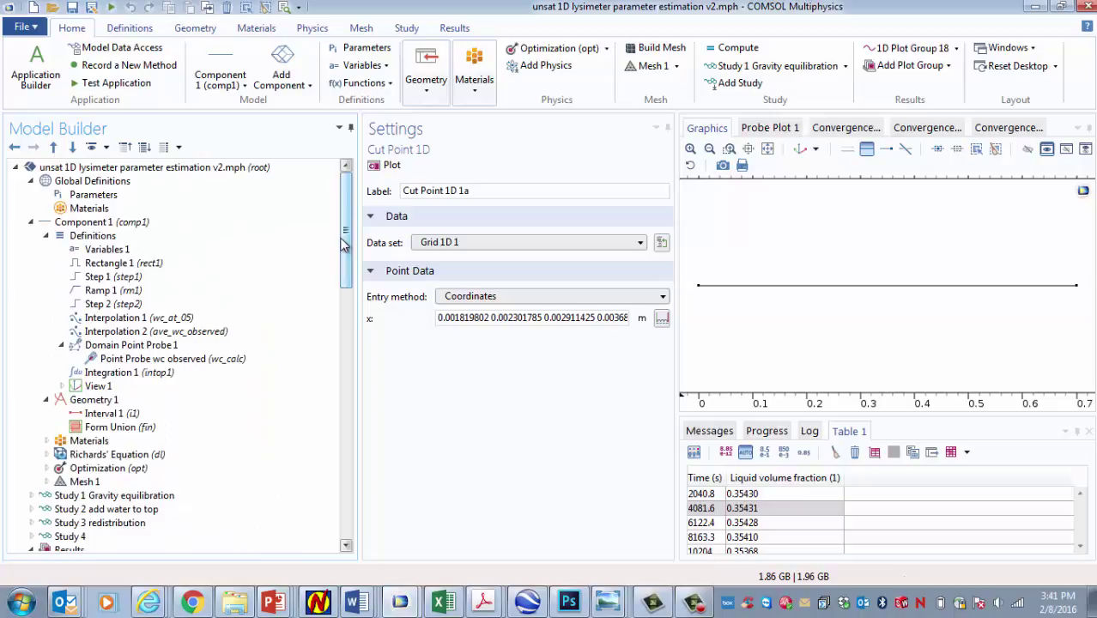
{"action": "left_click", "coordinate": [161, 346]}
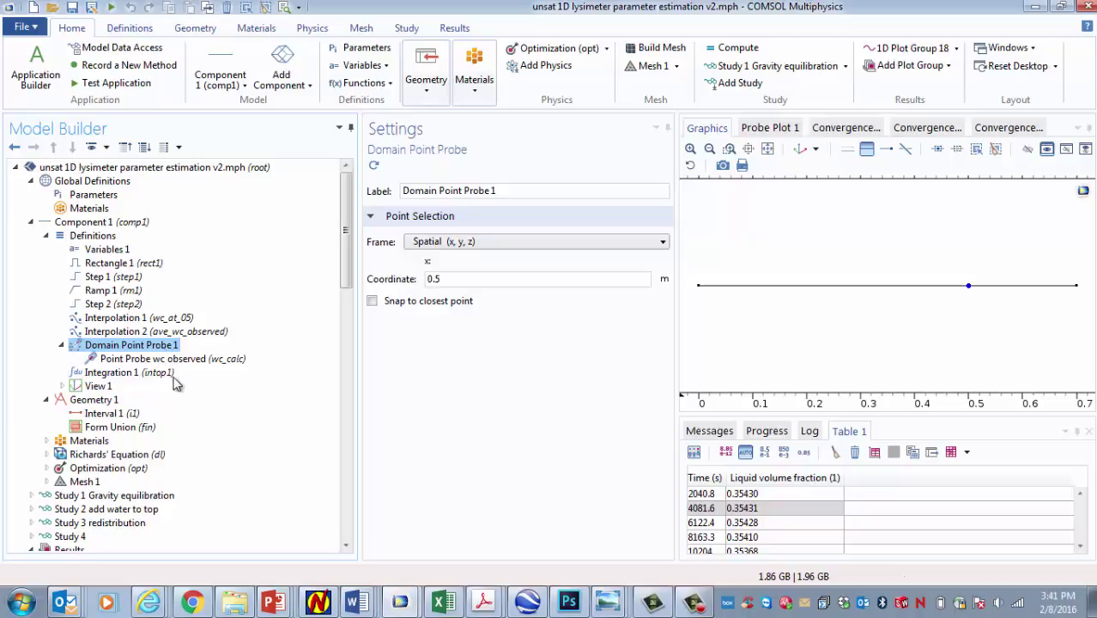
Review the Integration 1 operator and add an Average component coupling to the definitions with domain 1 as its source
{"action": "left_click", "coordinate": [156, 376]}
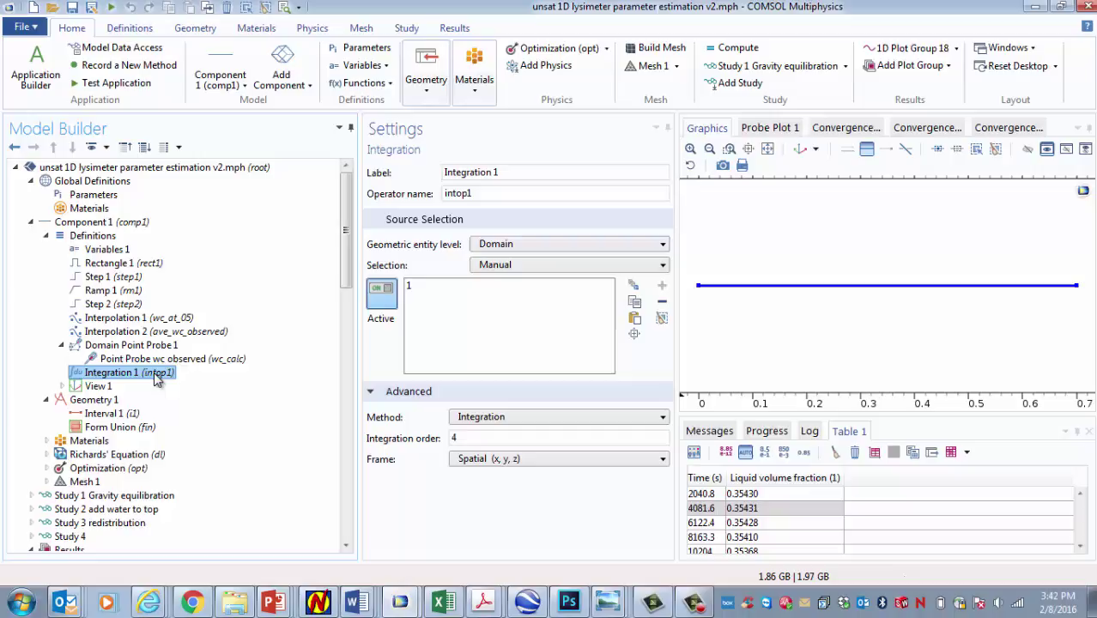
{"action": "right_click", "coordinate": [102, 242]}
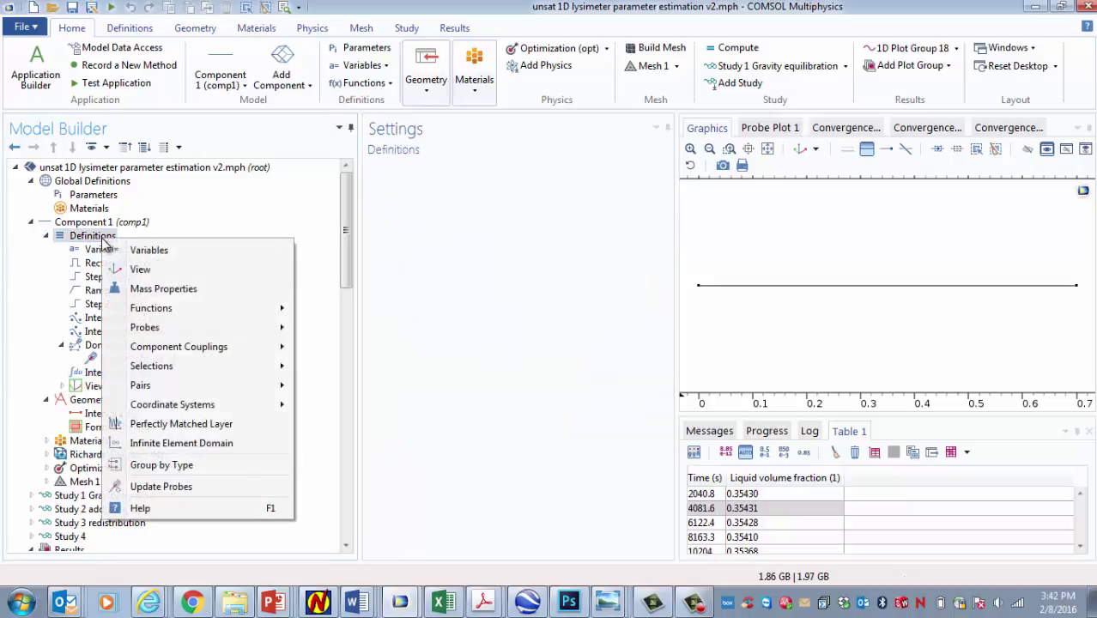
{"action": "mouse_move", "coordinate": [154, 348]}
{"action": "mouse_move", "coordinate": [271, 410]}
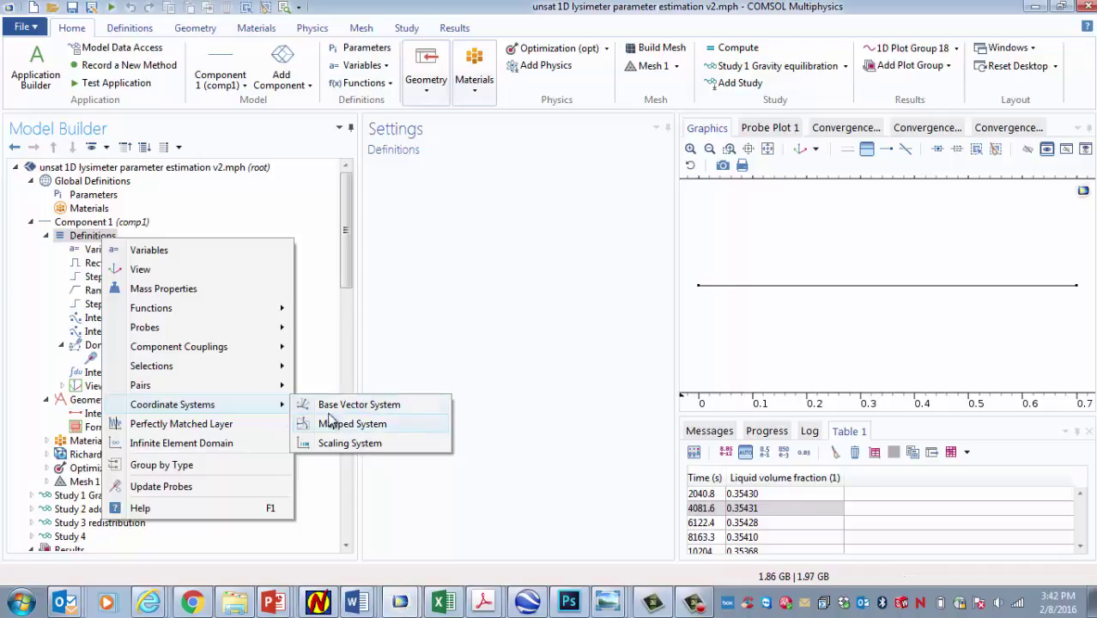
{"action": "mouse_move", "coordinate": [254, 347]}
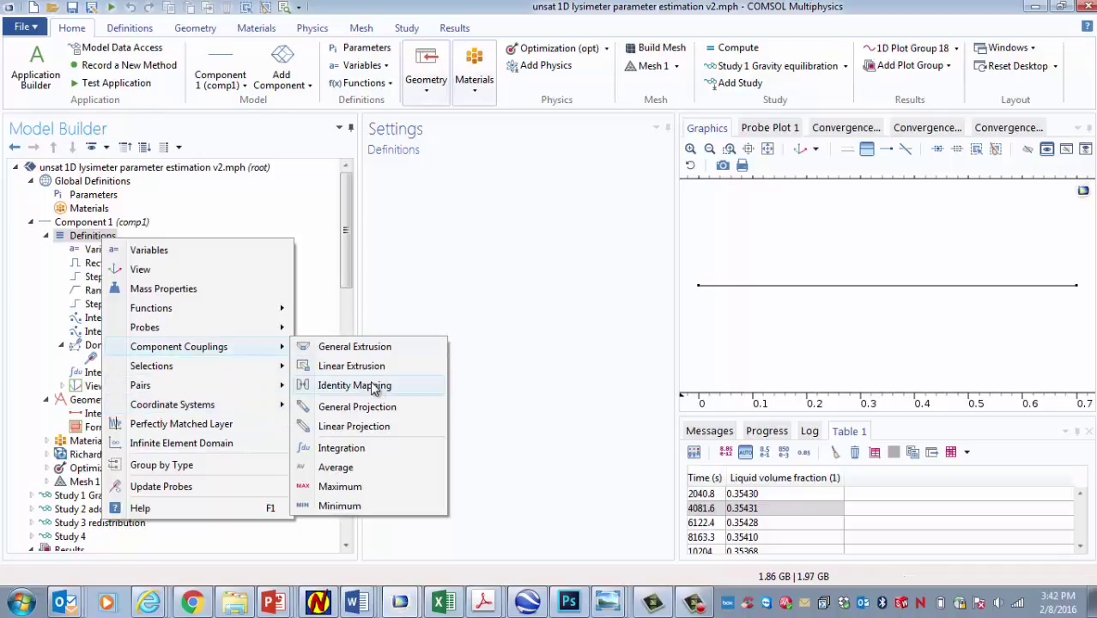
{"action": "left_click", "coordinate": [365, 475]}
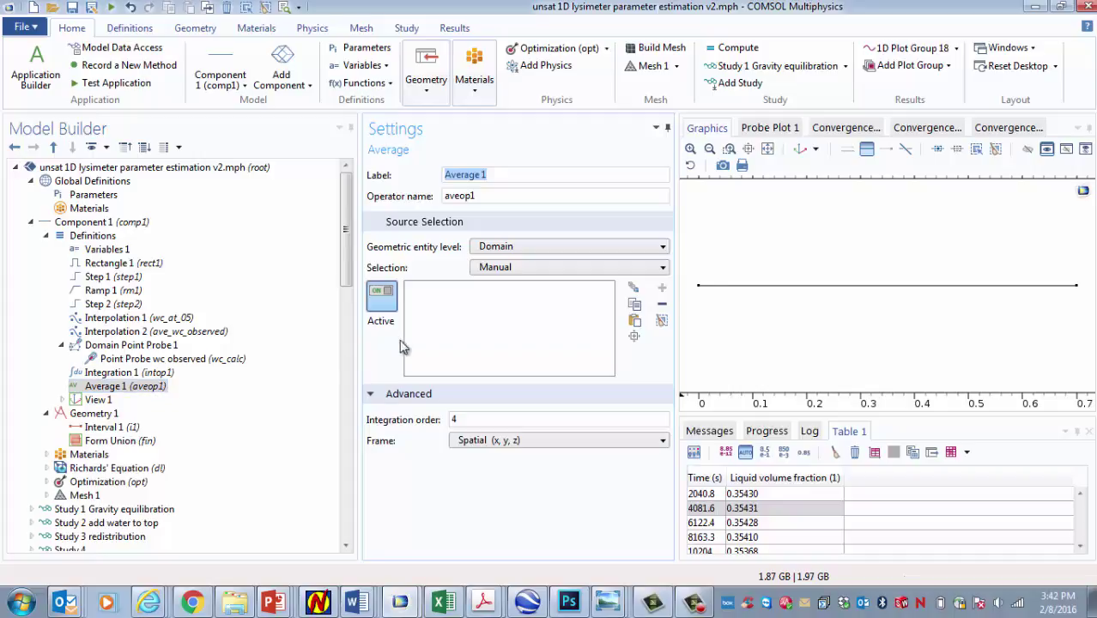
{"action": "double_click", "coordinate": [479, 195]}
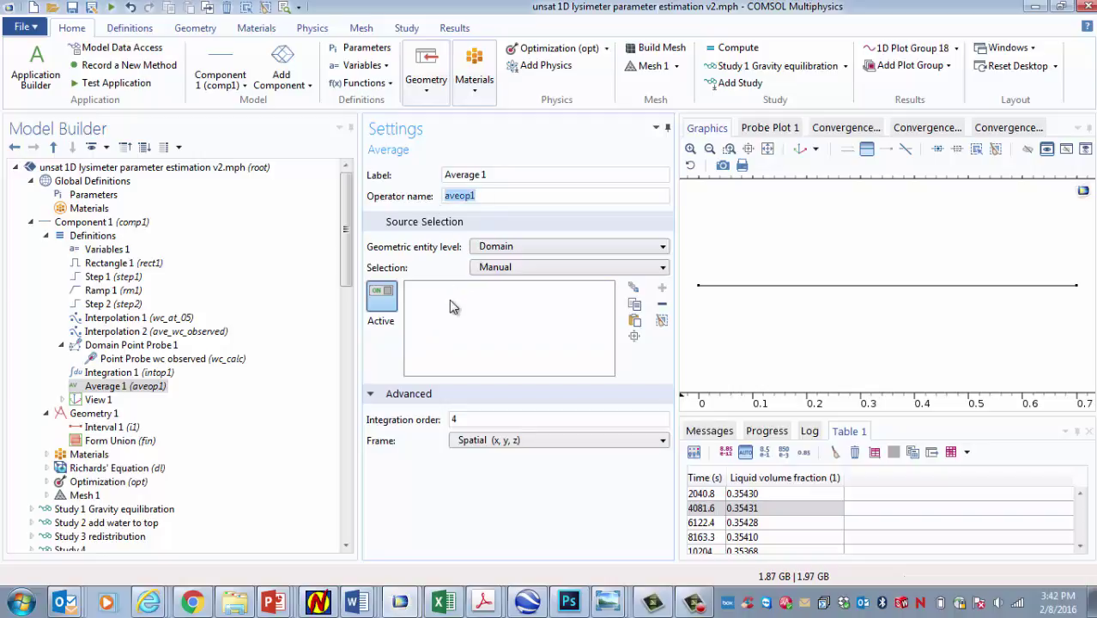
{"action": "left_click", "coordinate": [737, 291]}
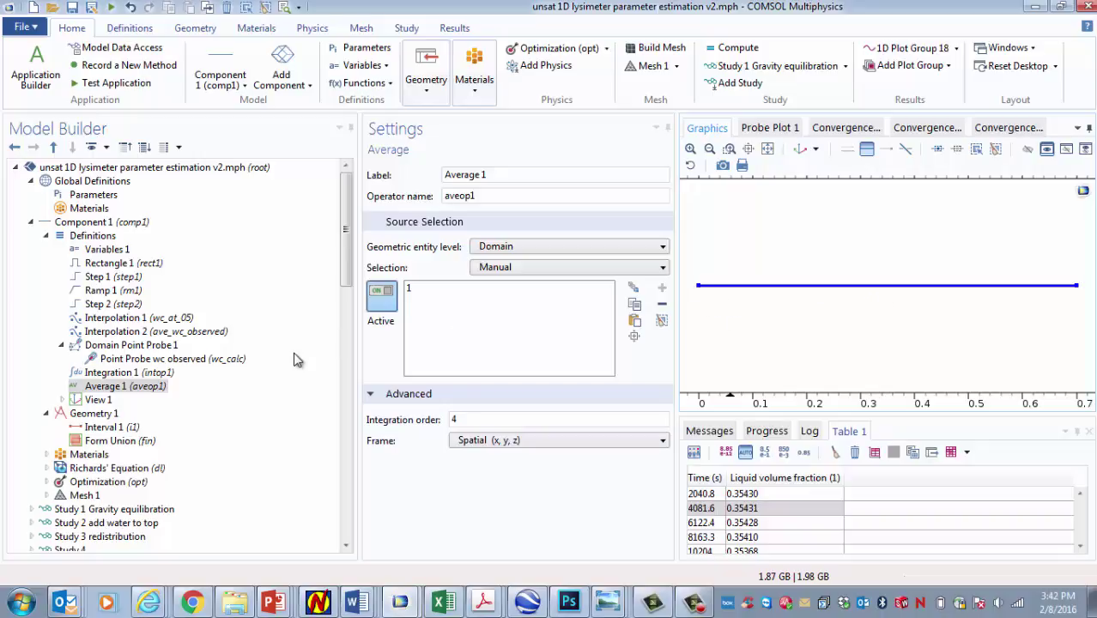
Add a variable named average_wc with the expression aveop1(dl.theta) to Variables 1
{"action": "left_click", "coordinate": [104, 250]}
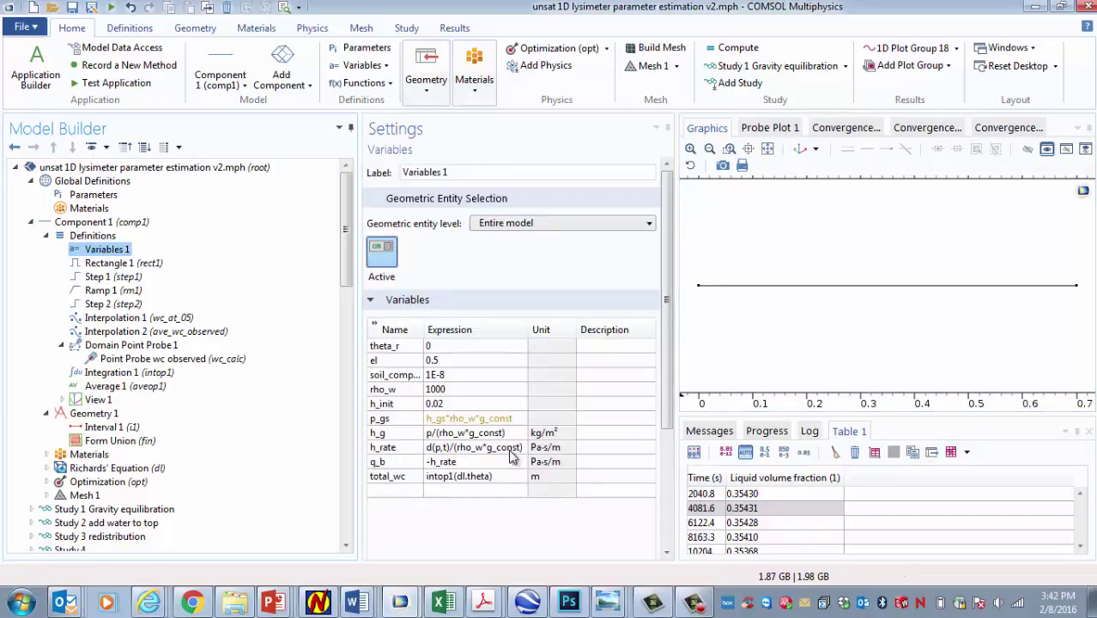
{"action": "double_click", "coordinate": [416, 478]}
{"action": "left_click", "coordinate": [400, 493]}
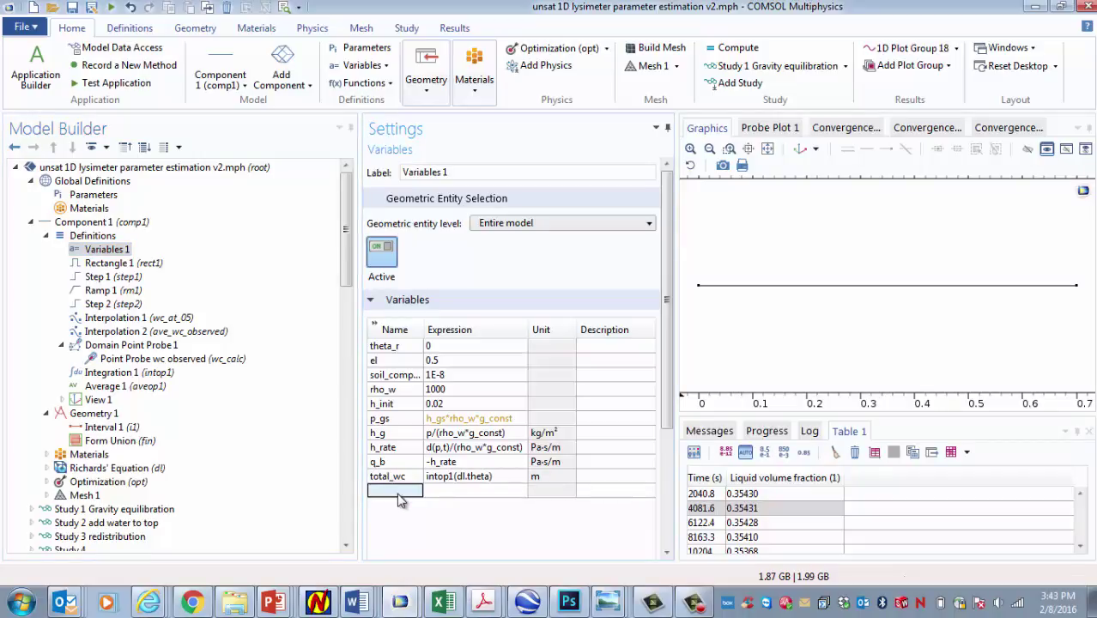
{"action": "type", "text": "aer"}
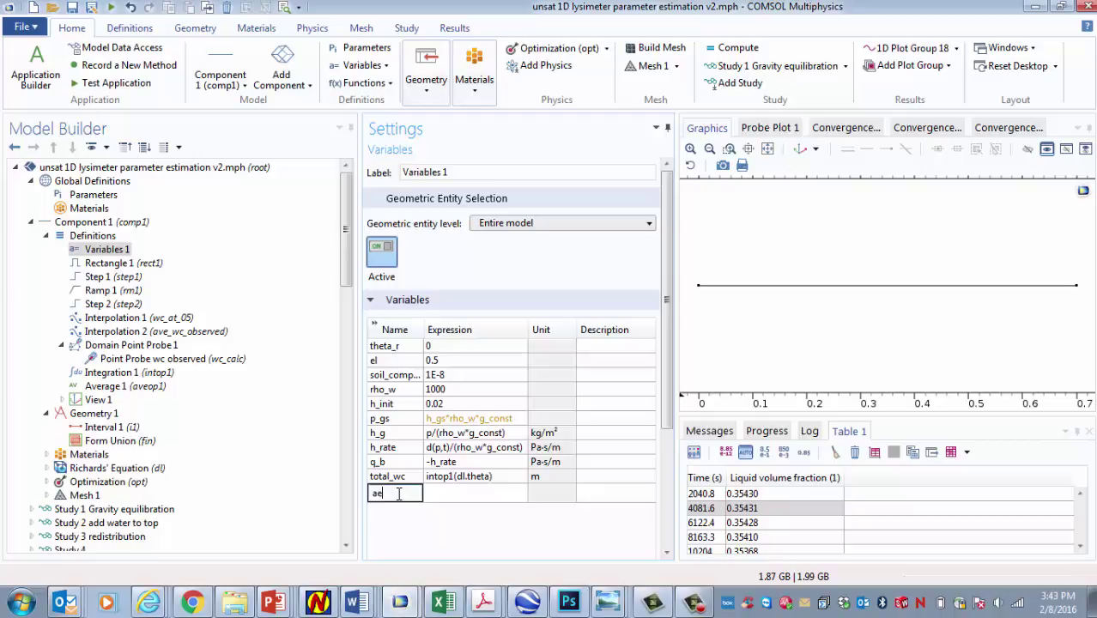
{"action": "key", "text": "BackSpace"}
{"action": "type", "text": "verage_wc"}
{"action": "left_click", "coordinate": [440, 492]}
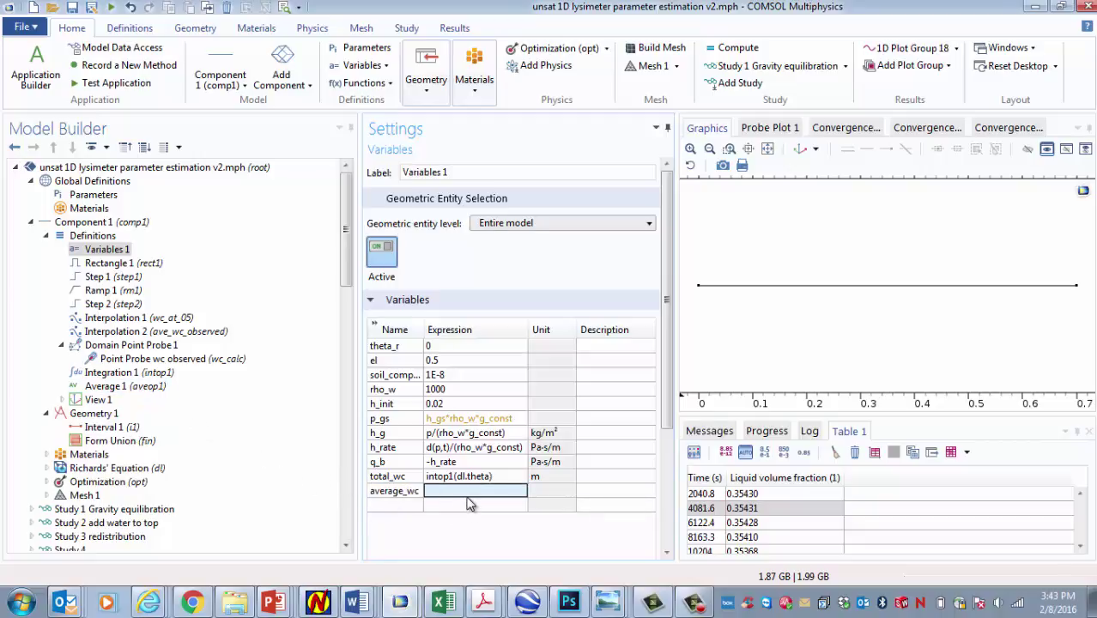
{"action": "left_click", "coordinate": [466, 496]}
{"action": "type", "text": "ave"}
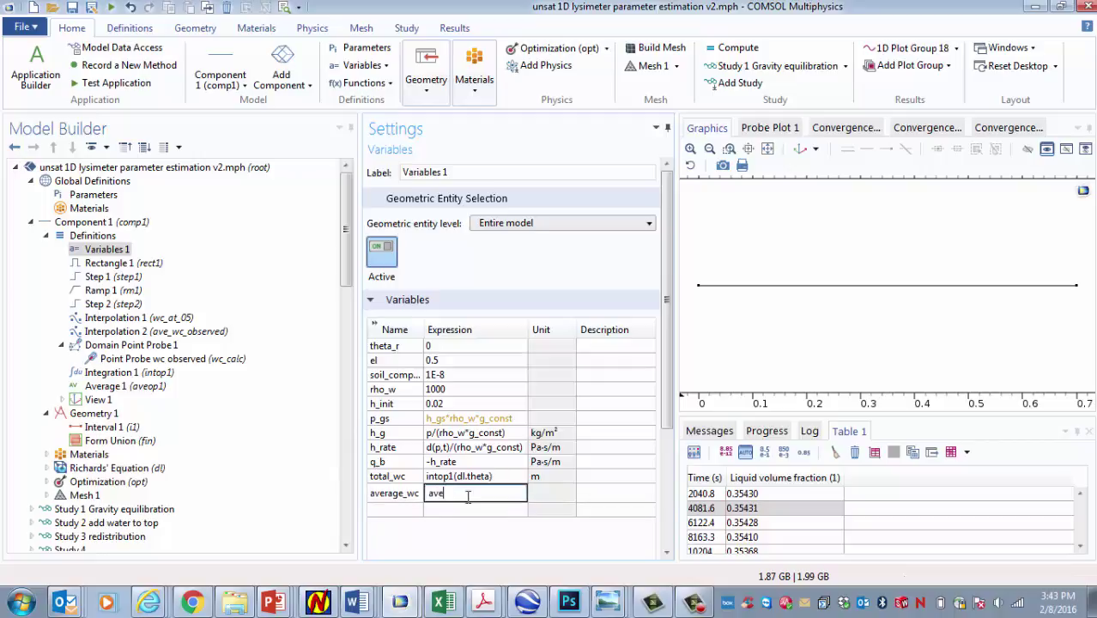
{"action": "type", "text": "op1("}
{"action": "type", "text": "dl.theta"}
{"action": "left_click", "coordinate": [397, 507]}
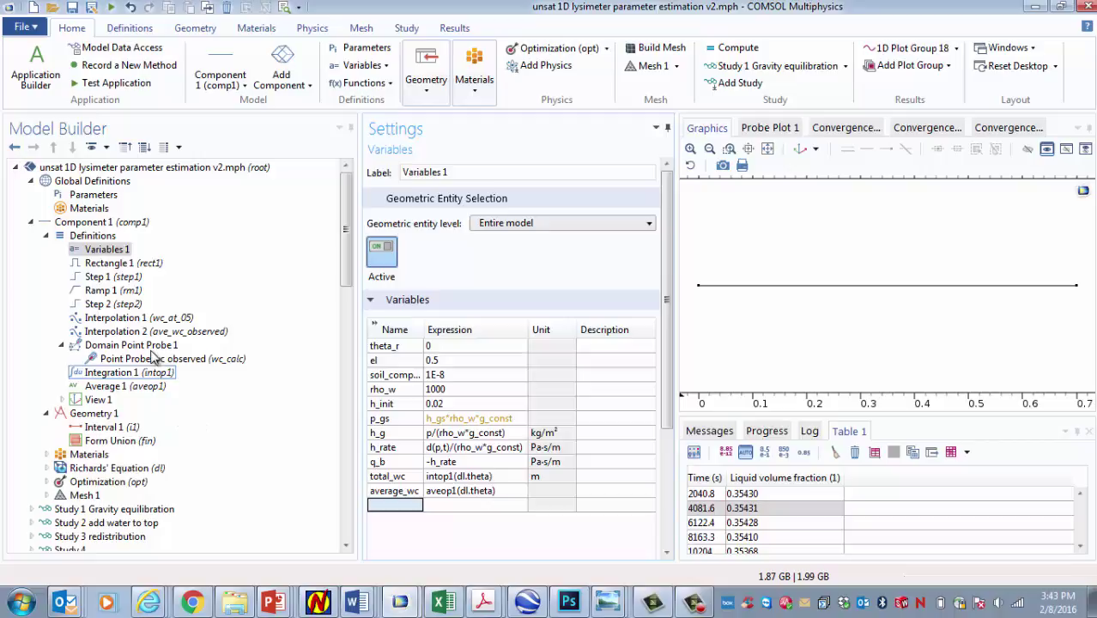
Expand the Richards' Equation physics and examine the storage and retention settings of Richards' Equation Model 1
{"action": "scroll", "coordinate": [127, 373], "scroll_direction": "down", "scroll_amount": 1}
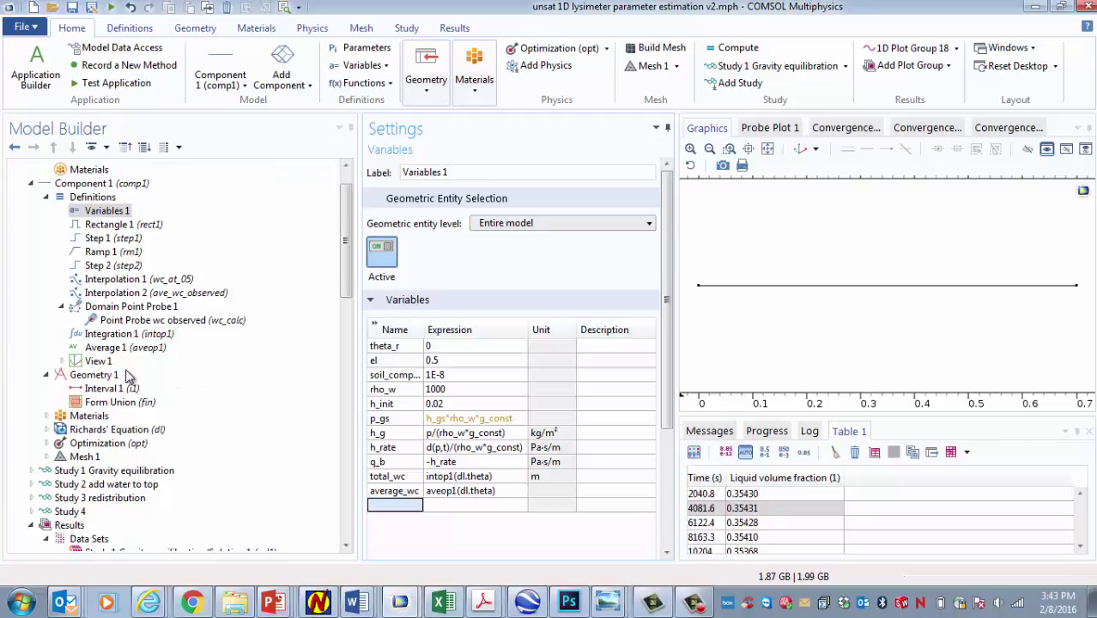
{"action": "scroll", "coordinate": [127, 375], "scroll_direction": "down", "scroll_amount": 1}
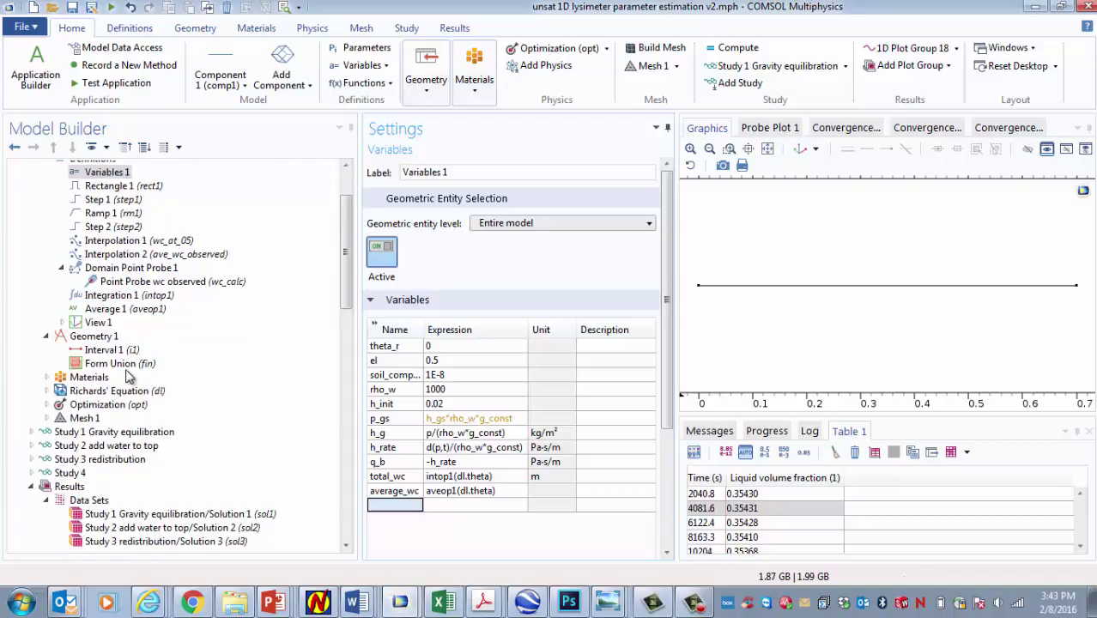
{"action": "scroll", "coordinate": [127, 375], "scroll_direction": "down", "scroll_amount": 1}
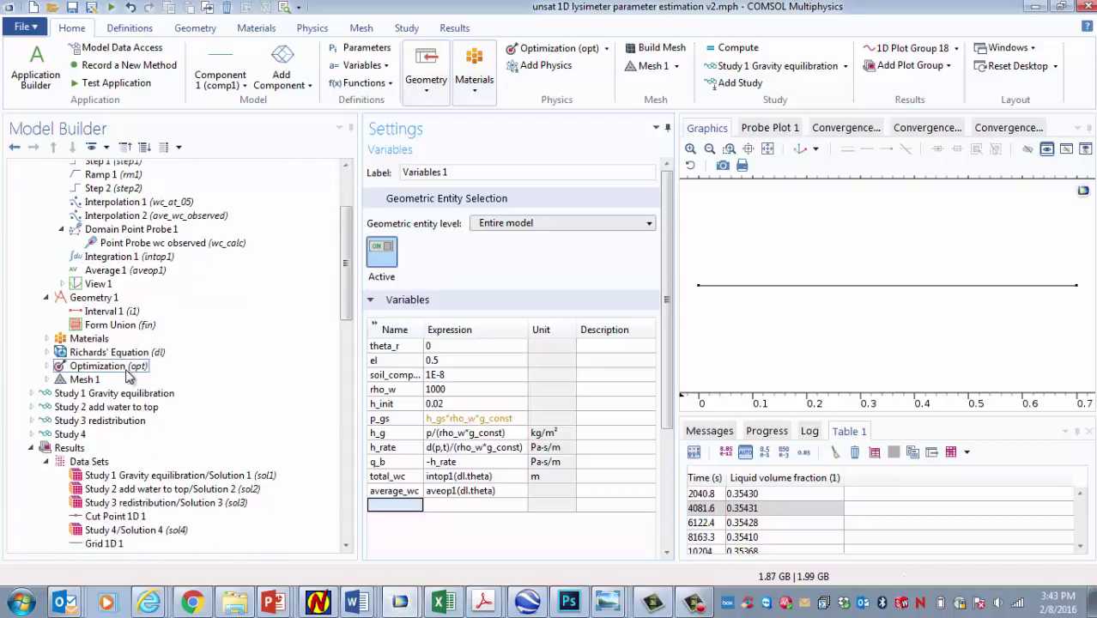
{"action": "left_click", "coordinate": [47, 352]}
{"action": "mouse_move", "coordinate": [348, 273]}
{"action": "left_mouse_down"}
{"action": "mouse_move", "coordinate": [346, 343]}
{"action": "mouse_move", "coordinate": [347, 266]}
{"action": "left_mouse_up"}
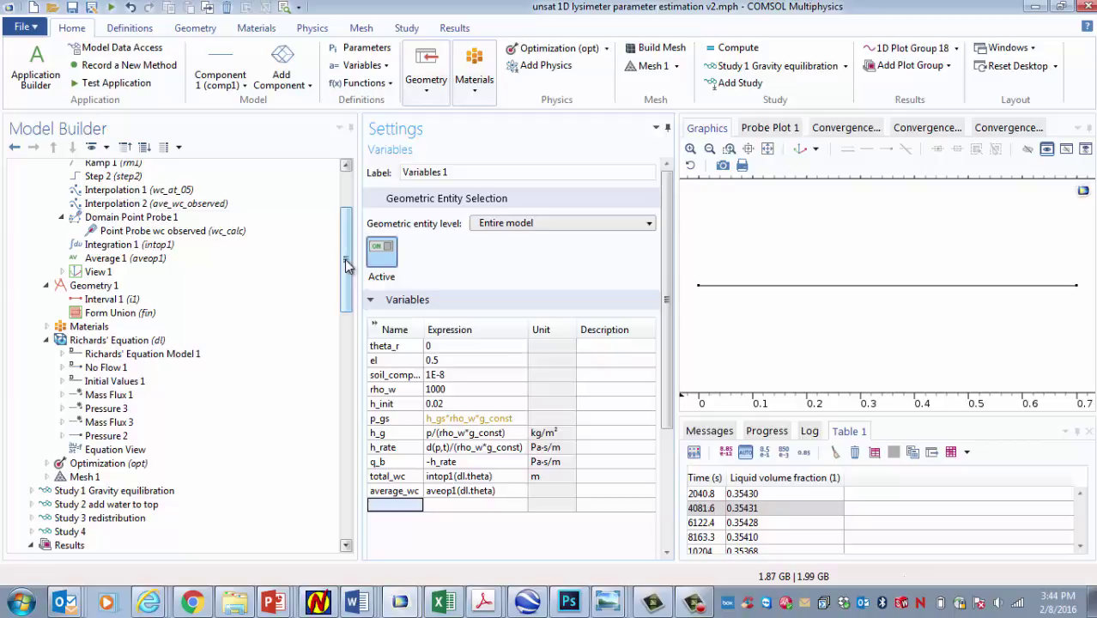
{"action": "left_click_drag", "start_coordinate": [347, 266], "coordinate": [348, 301]}
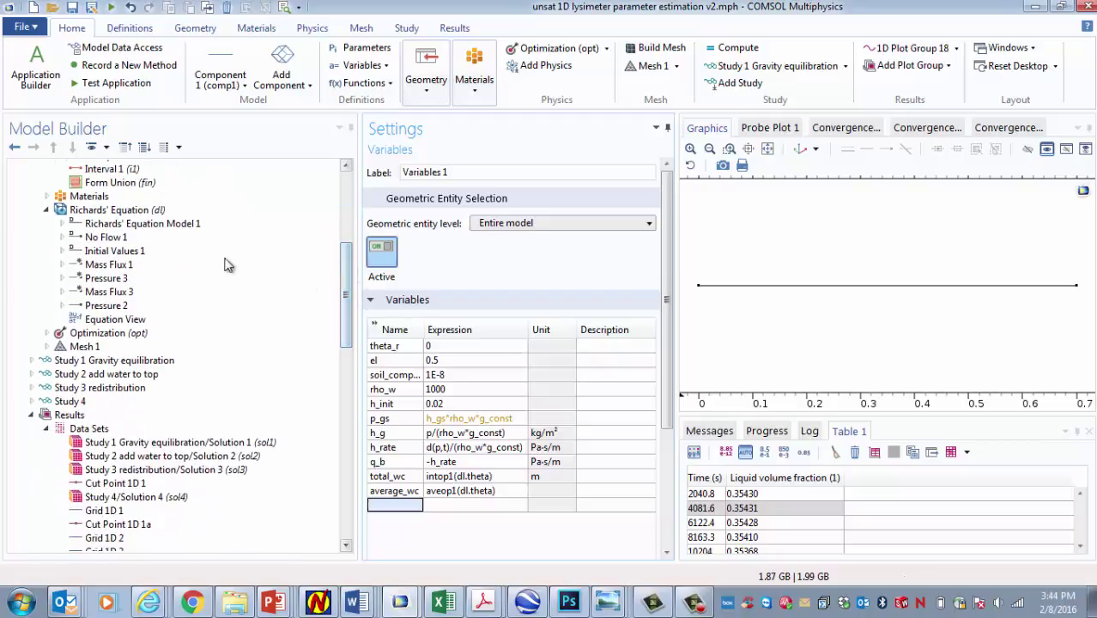
{"action": "left_click", "coordinate": [117, 227]}
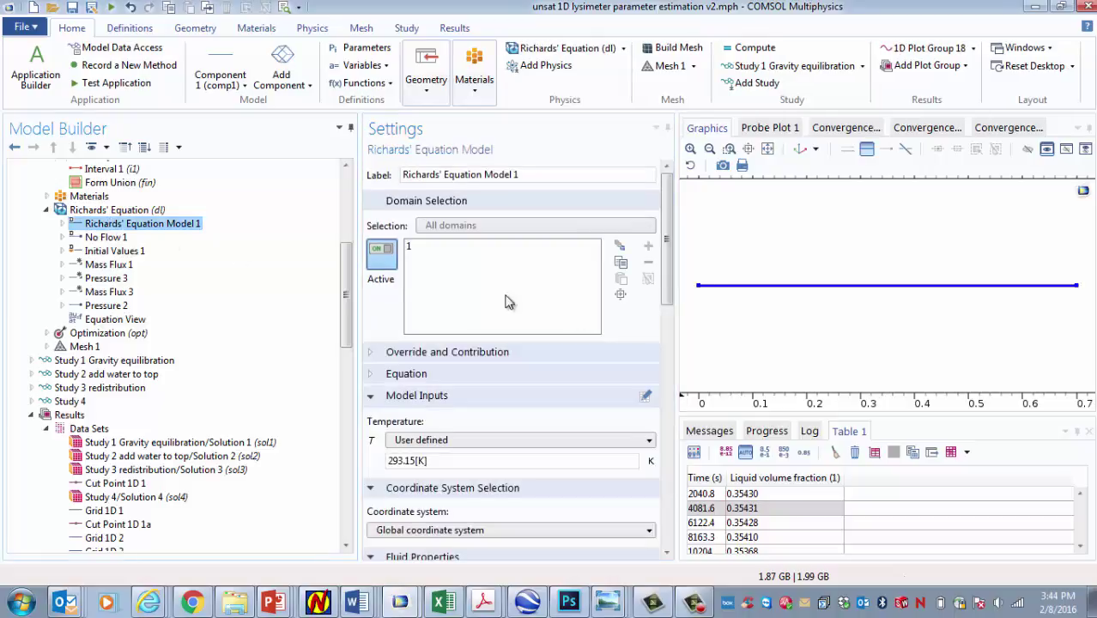
{"action": "left_click_drag", "start_coordinate": [668, 244], "coordinate": [686, 498]}
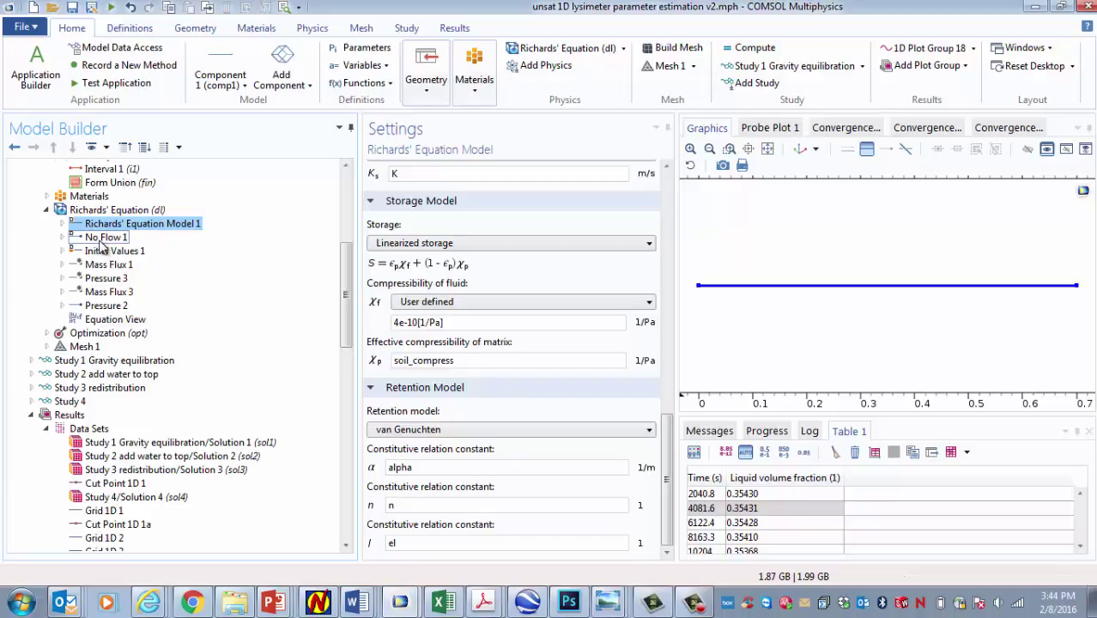
Look through the mass flux and pressure boundary conditions of the Richards' Equation physics
{"action": "left_click", "coordinate": [109, 265]}
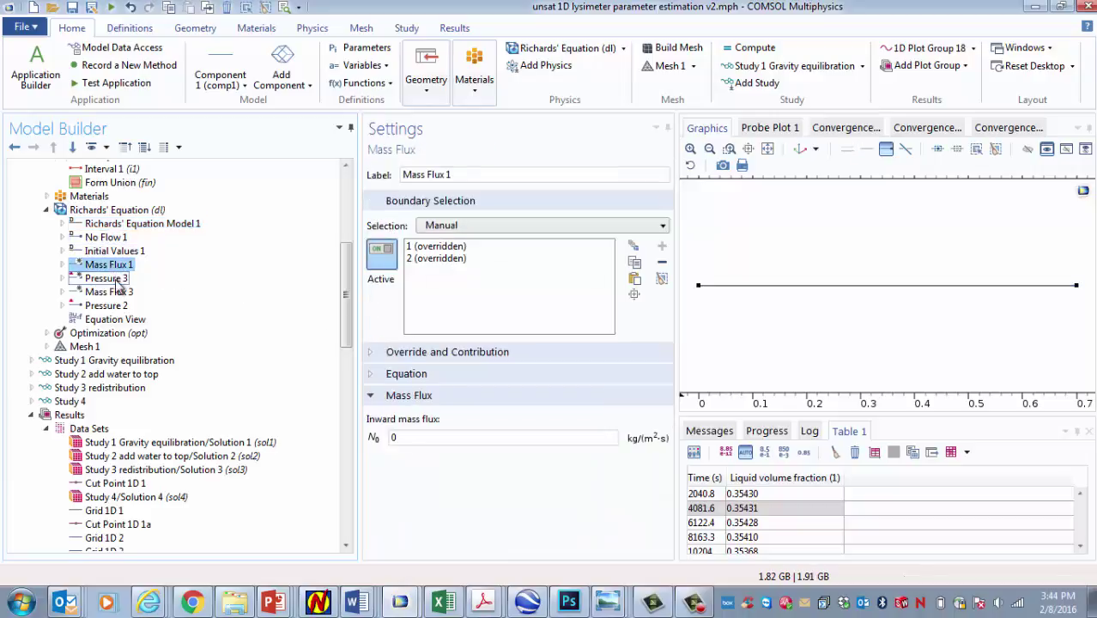
{"action": "left_click", "coordinate": [110, 279]}
{"action": "left_click", "coordinate": [111, 293]}
{"action": "left_click", "coordinate": [120, 308]}
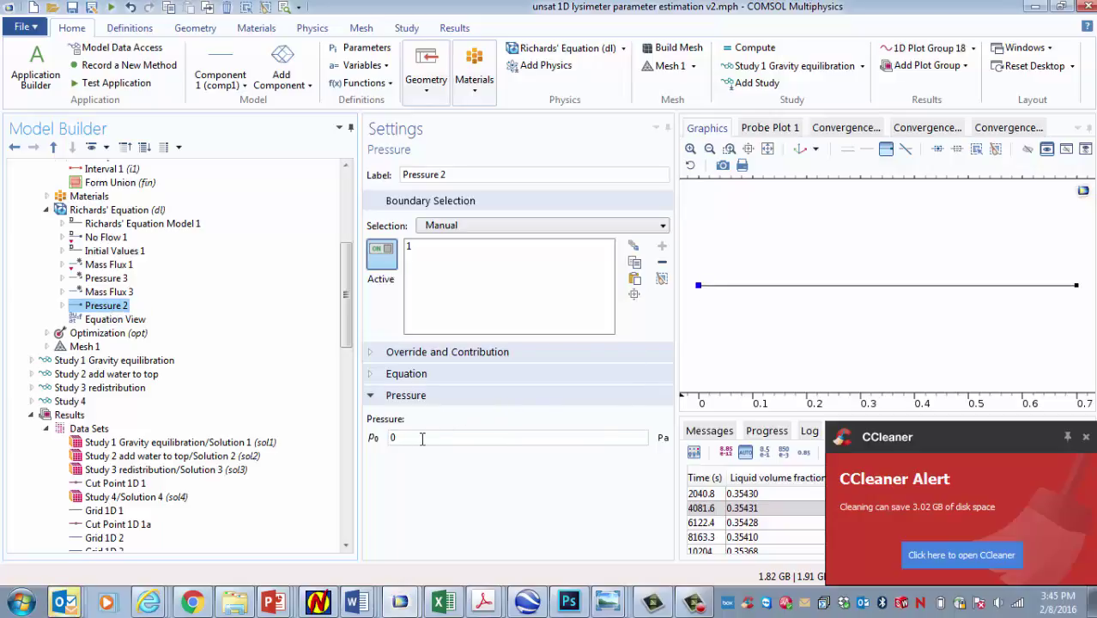
Dismiss the CCleaner alert and rename the Pressure 2 boundary condition as "Pressure at lower boundary"
{"action": "left_click", "coordinate": [1086, 437]}
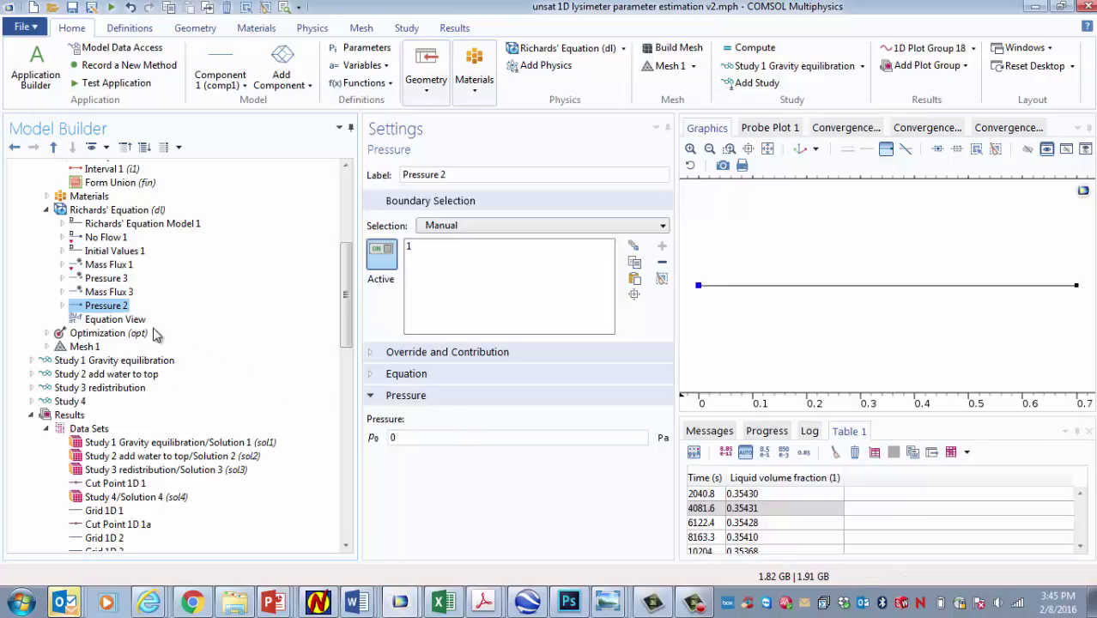
{"action": "right_click", "coordinate": [123, 312]}
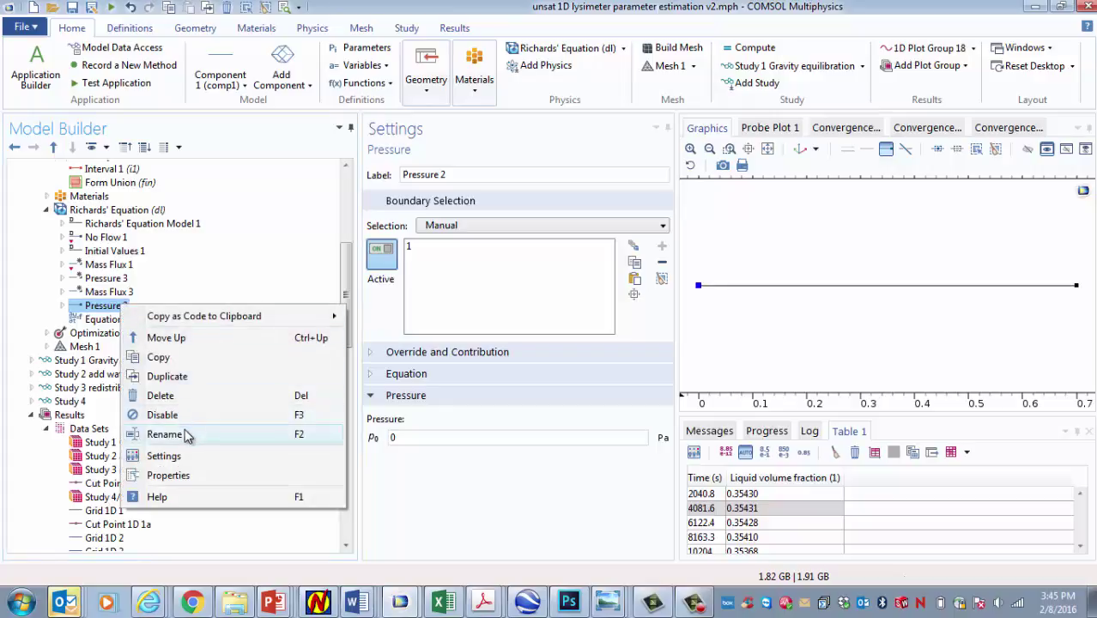
{"action": "left_click", "coordinate": [187, 434]}
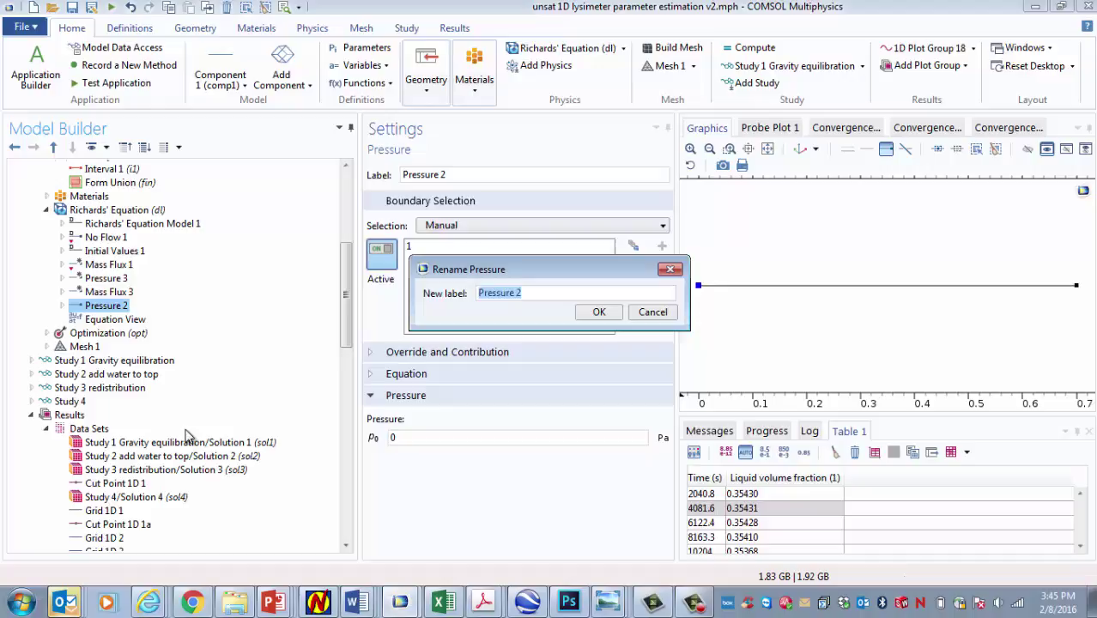
{"action": "key", "text": "End"}
{"action": "type", "text": "a"}
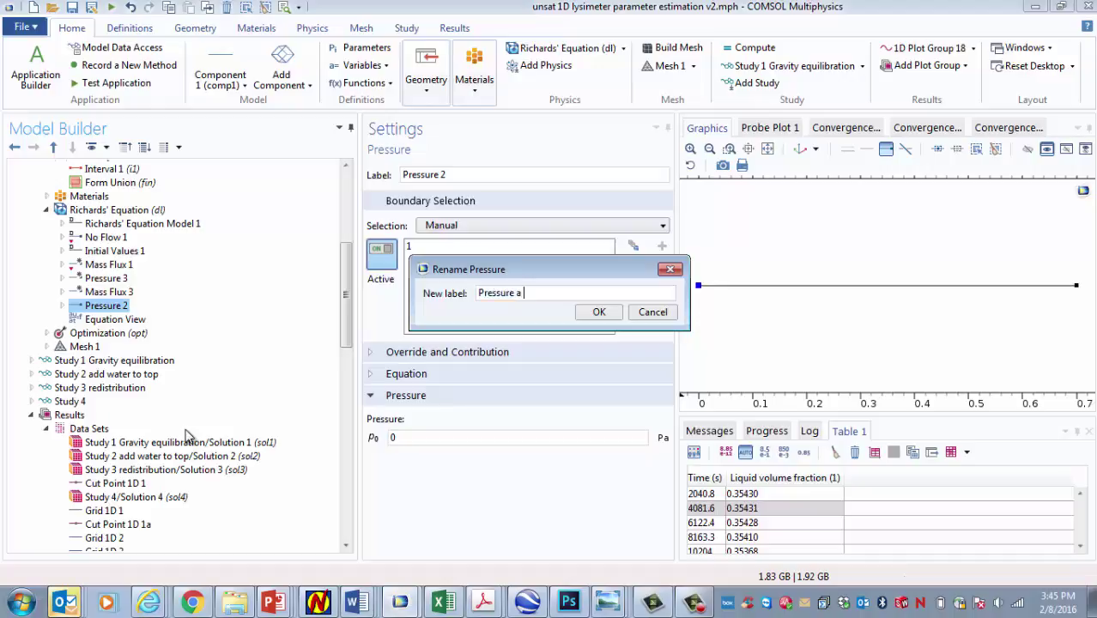
{"action": "type", "text": "t lower boundary"}
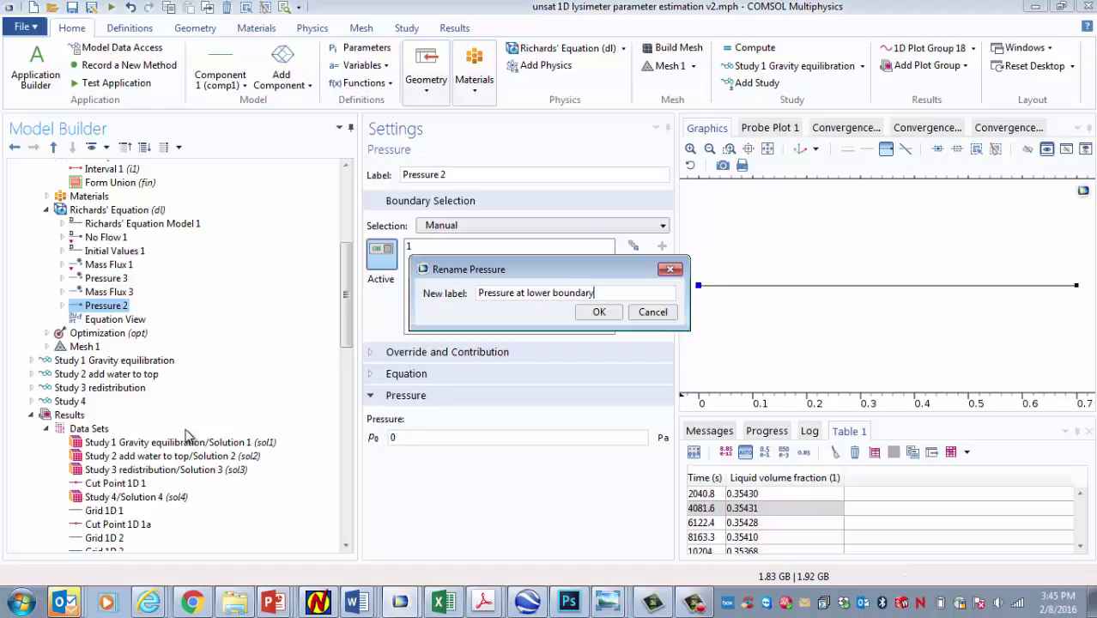
{"action": "left_click", "coordinate": [599, 313]}
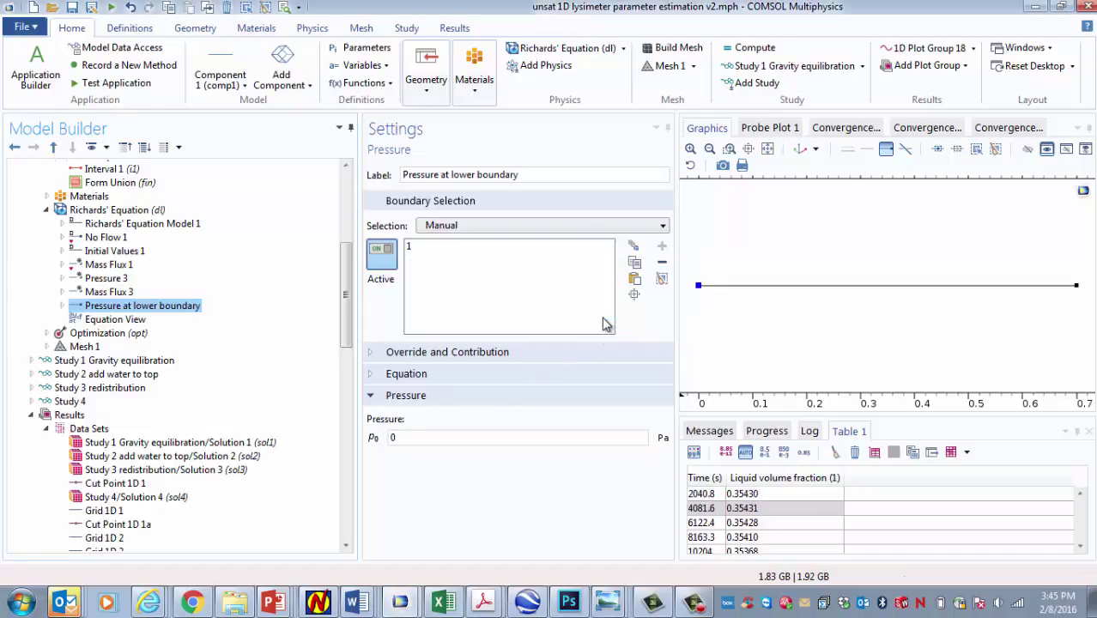
Review the other flux and pressure conditions, moving Mass Flux 1 below Mass Flux 3 and back to its original position
{"action": "left_click", "coordinate": [125, 292]}
{"action": "left_click", "coordinate": [111, 279]}
{"action": "left_click", "coordinate": [108, 265]}
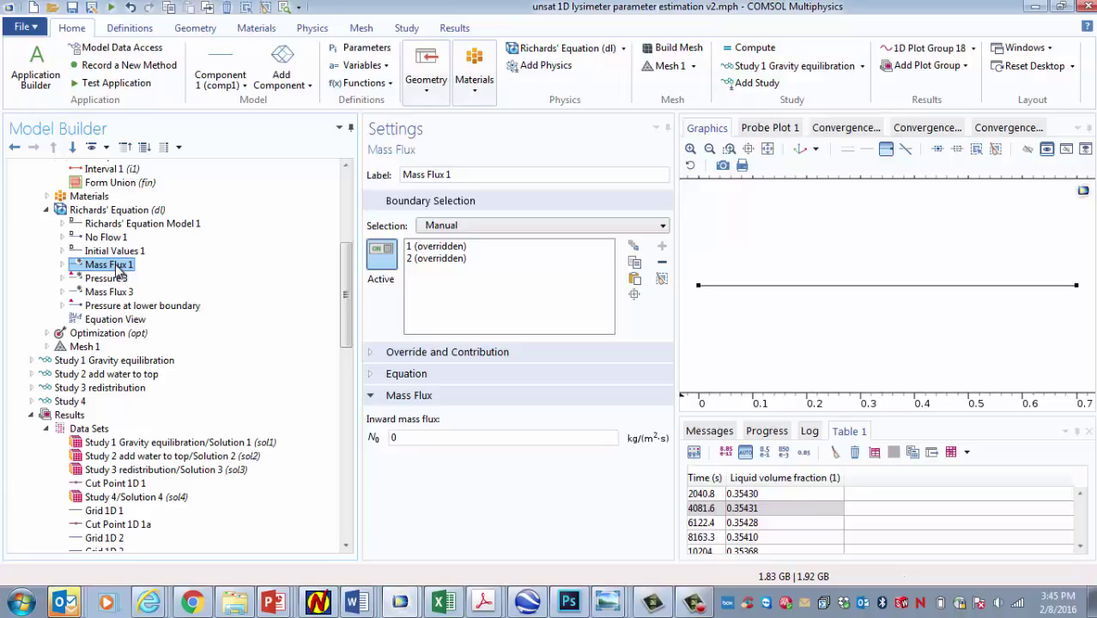
{"action": "double_click", "coordinate": [406, 439]}
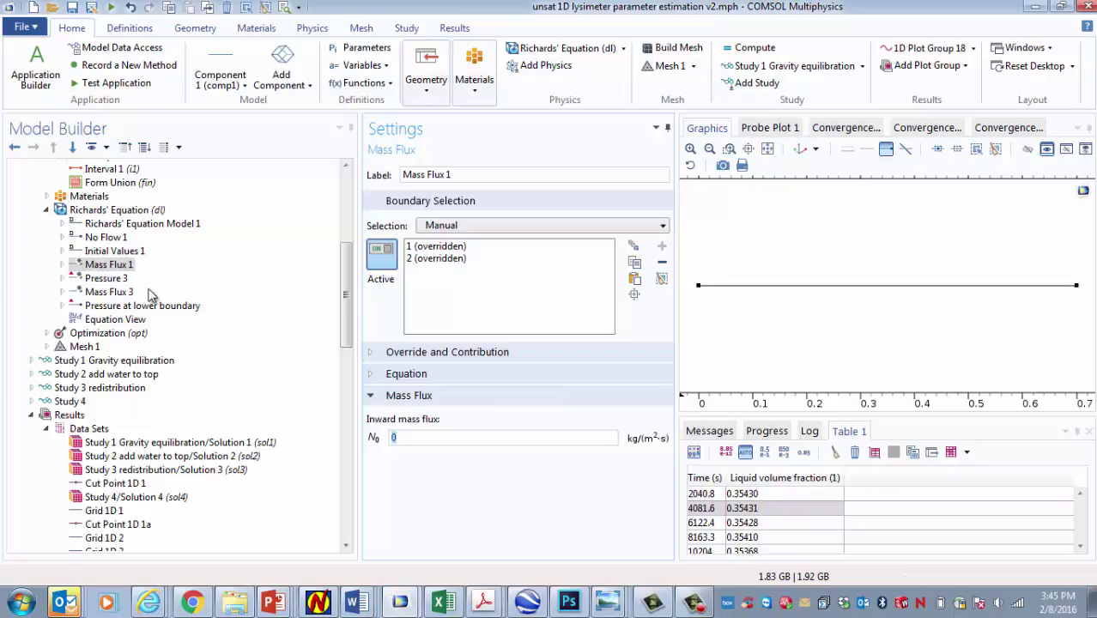
{"action": "left_click_drag", "start_coordinate": [111, 265], "coordinate": [118, 306]}
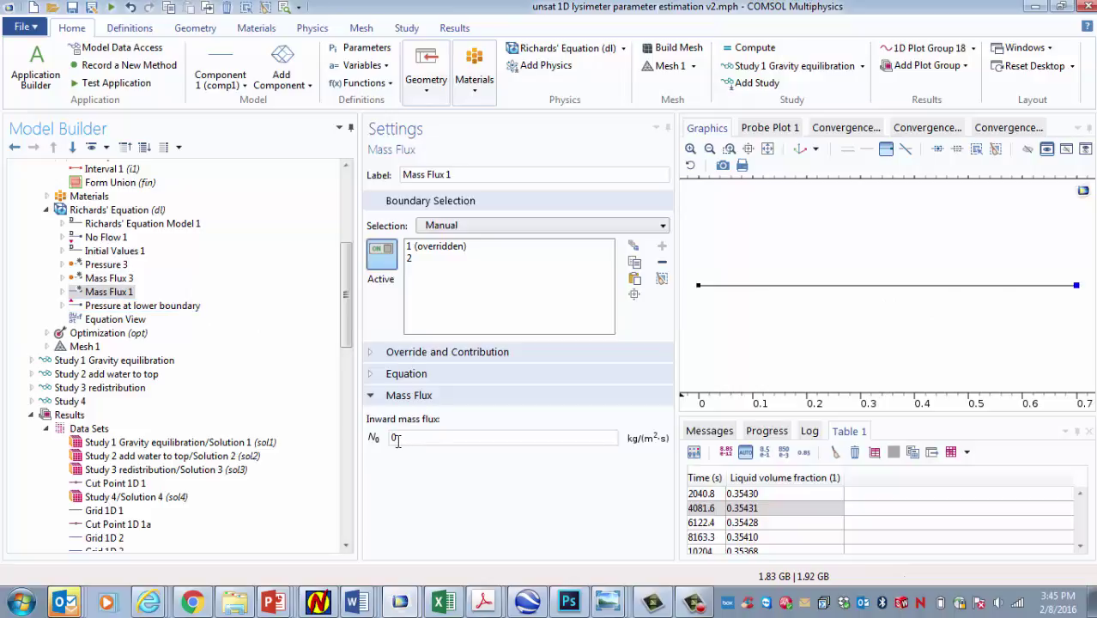
{"action": "left_click_drag", "start_coordinate": [116, 292], "coordinate": [121, 269]}
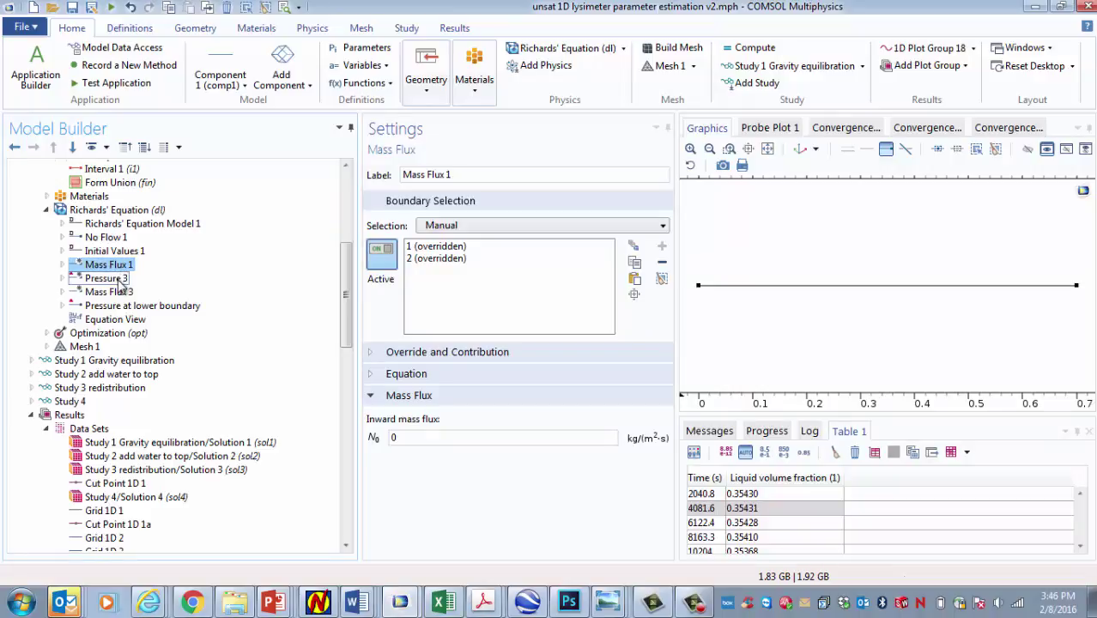
Examine the Pressure 3 condition on boundary 2, including the h_init, rho_w*g_const and step1(t) factors of its pressure expression
{"action": "left_click", "coordinate": [106, 278]}
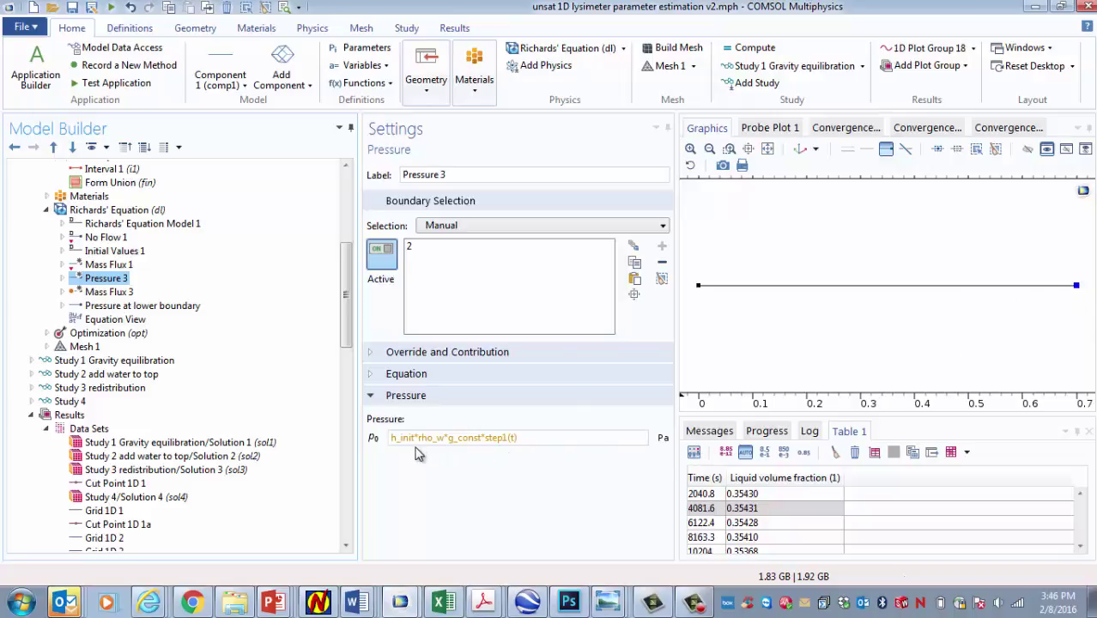
{"action": "mouse_move", "coordinate": [412, 438]}
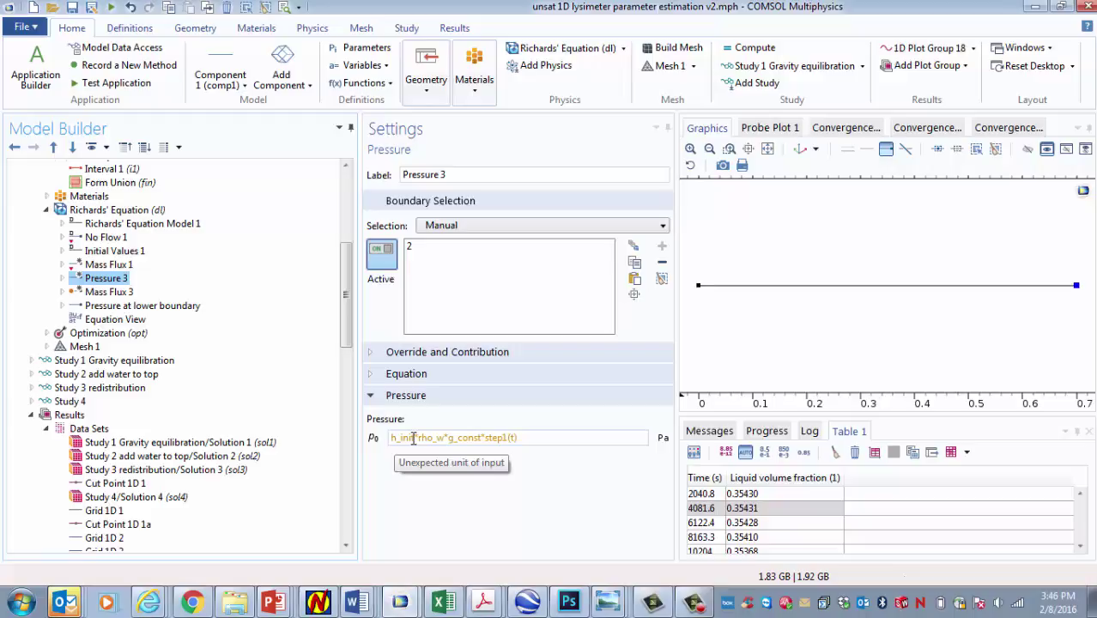
{"action": "left_click_drag", "start_coordinate": [413, 439], "coordinate": [393, 438]}
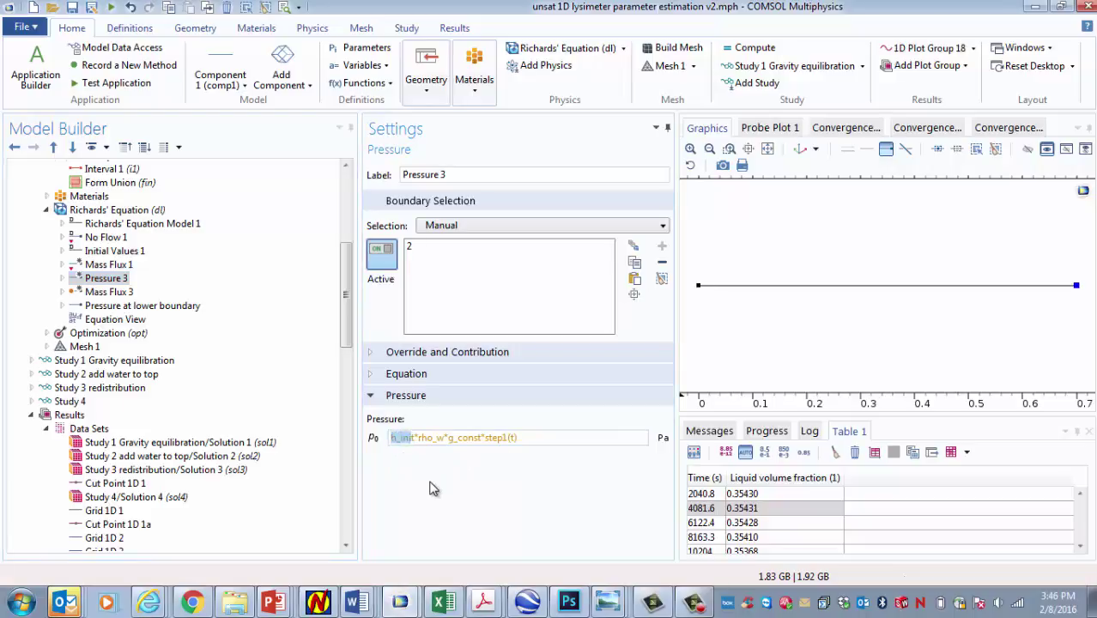
{"action": "mouse_move", "coordinate": [482, 438]}
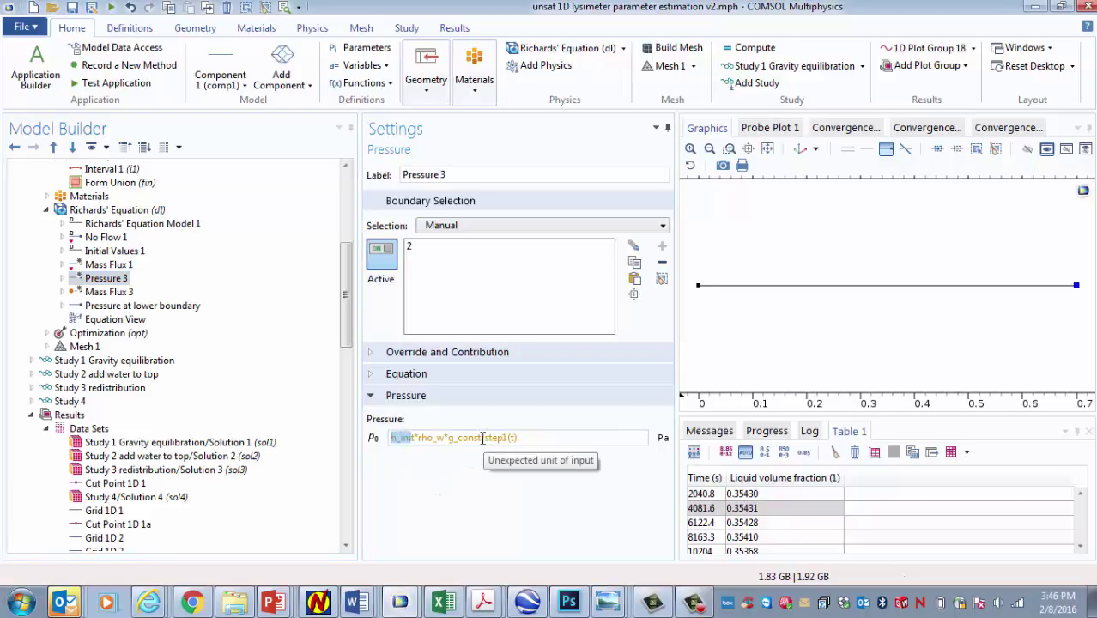
{"action": "left_click_drag", "start_coordinate": [482, 438], "coordinate": [417, 440]}
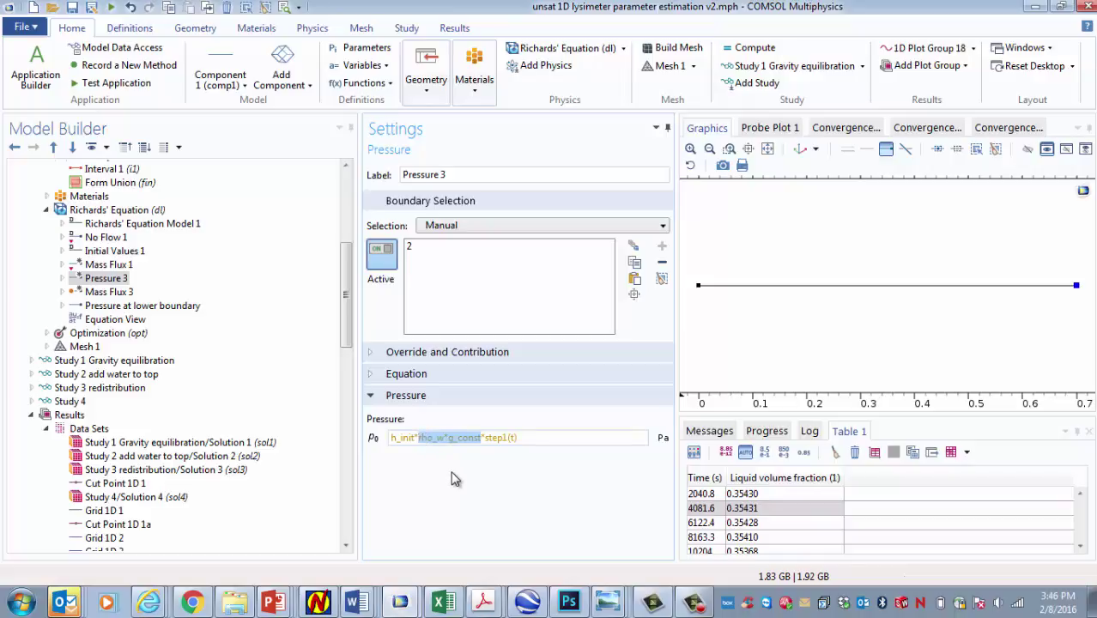
{"action": "left_click_drag", "start_coordinate": [519, 439], "coordinate": [486, 439]}
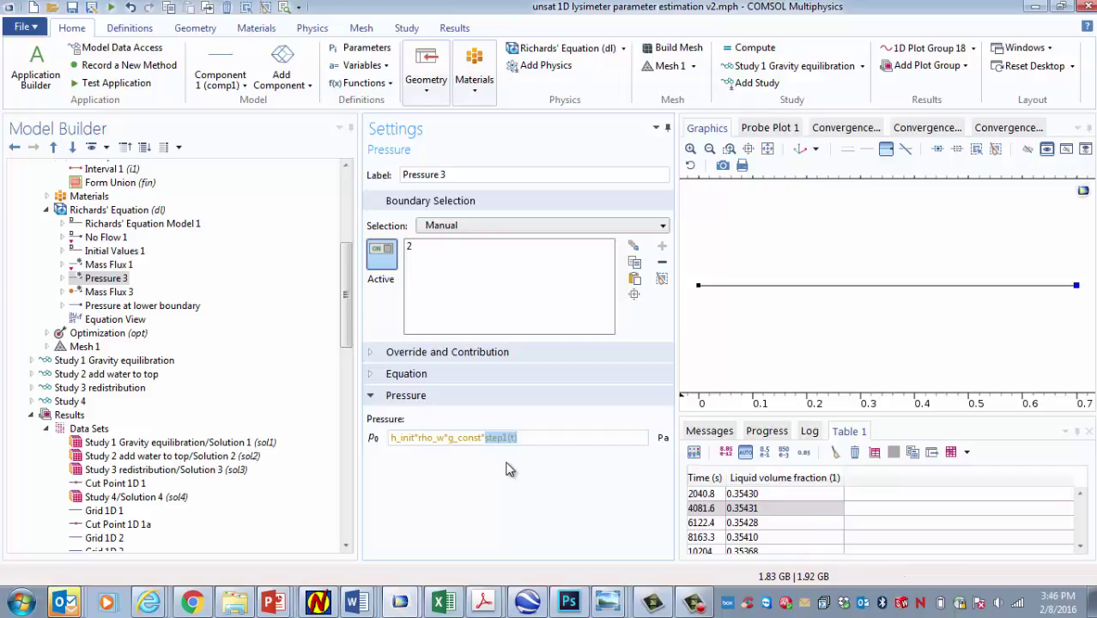
{"action": "left_click", "coordinate": [1079, 308]}
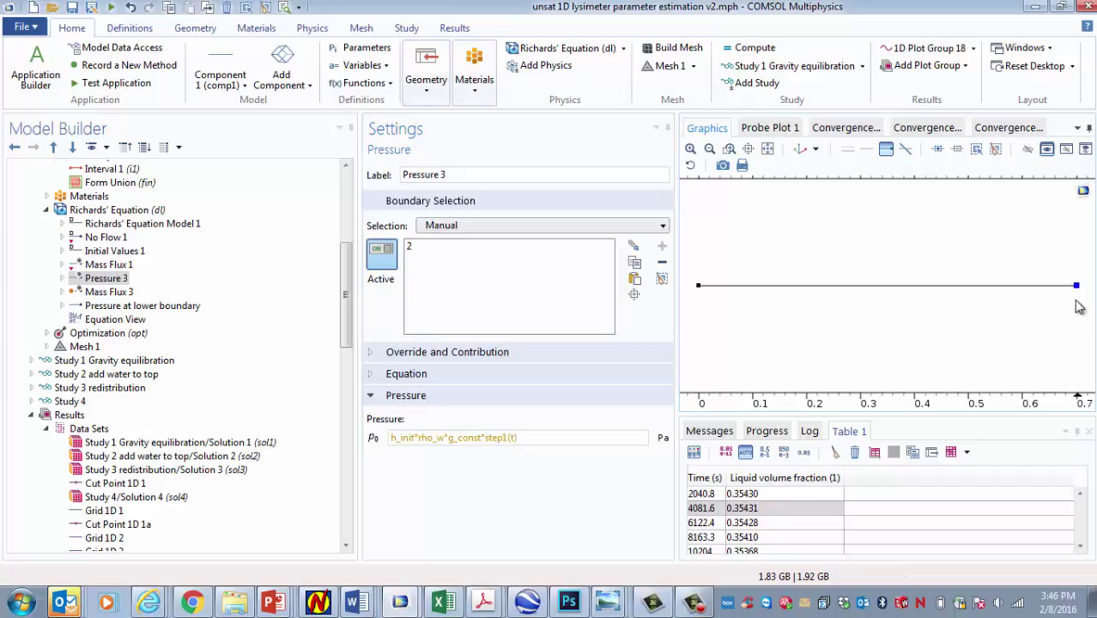
Check the inward mass flux of Mass Flux 3 and review the head, rate and flux expressions in Variables 1
{"action": "left_click", "coordinate": [126, 293]}
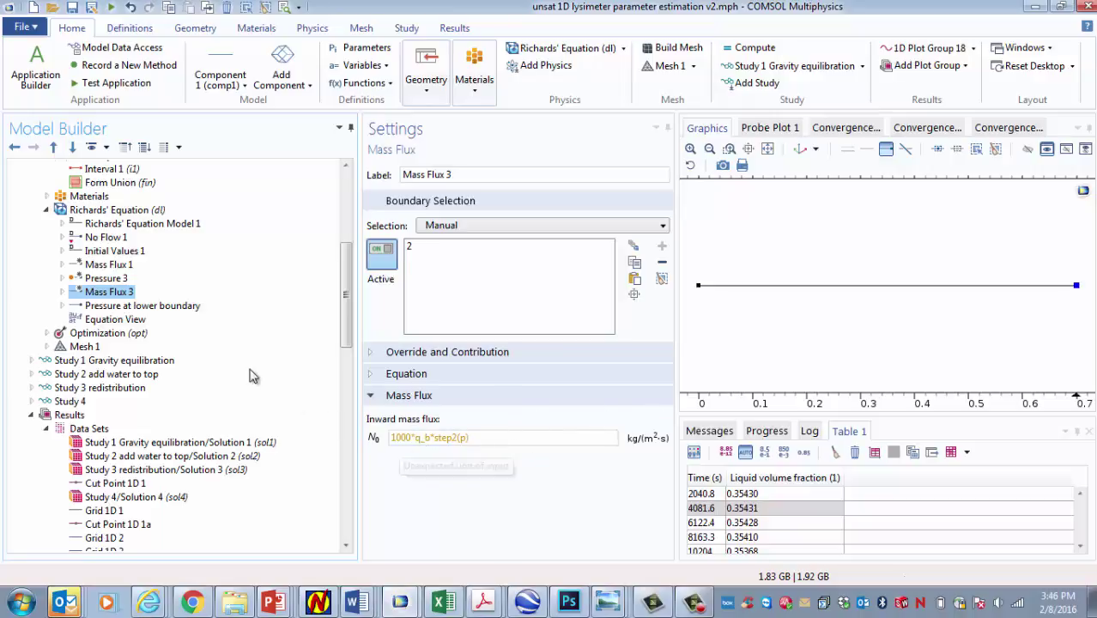
{"action": "left_click", "coordinate": [146, 225]}
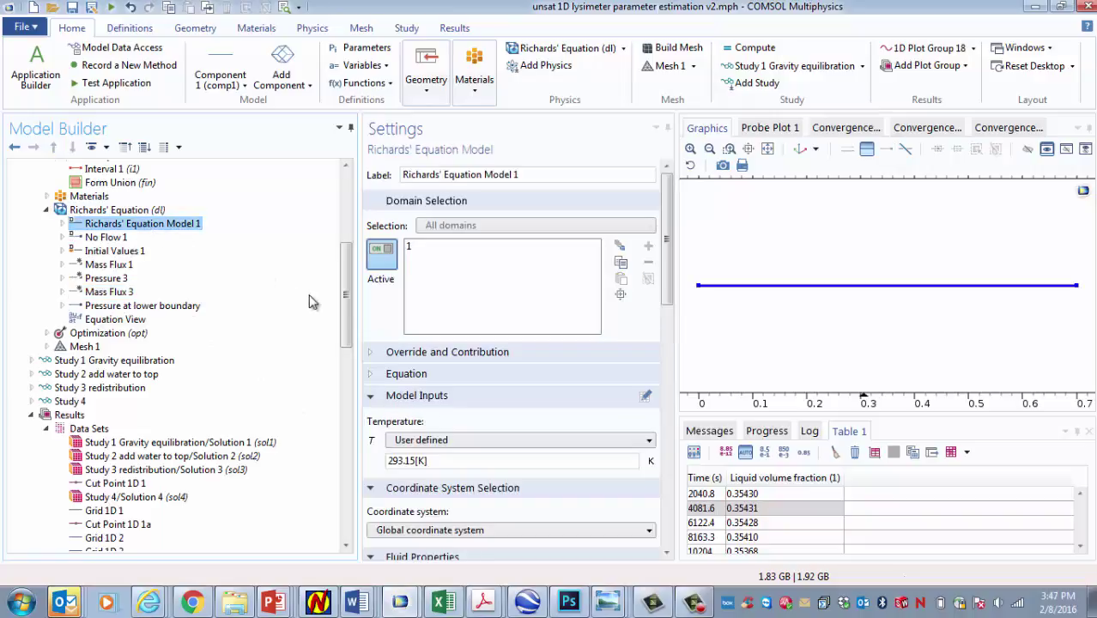
{"action": "left_click_drag", "start_coordinate": [345, 313], "coordinate": [345, 245]}
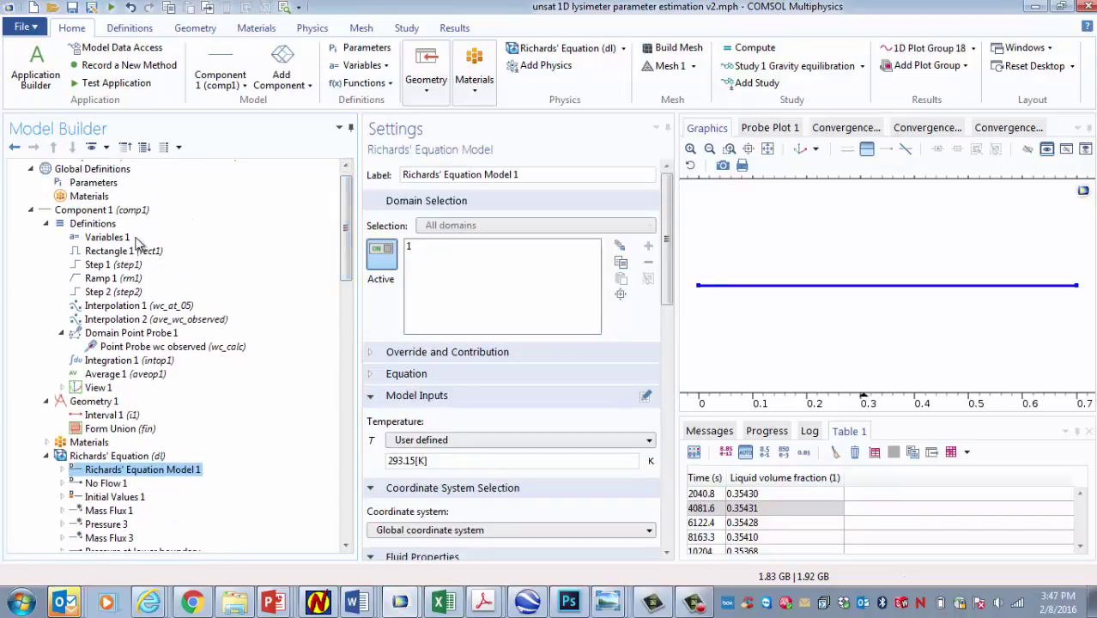
{"action": "left_click", "coordinate": [107, 237]}
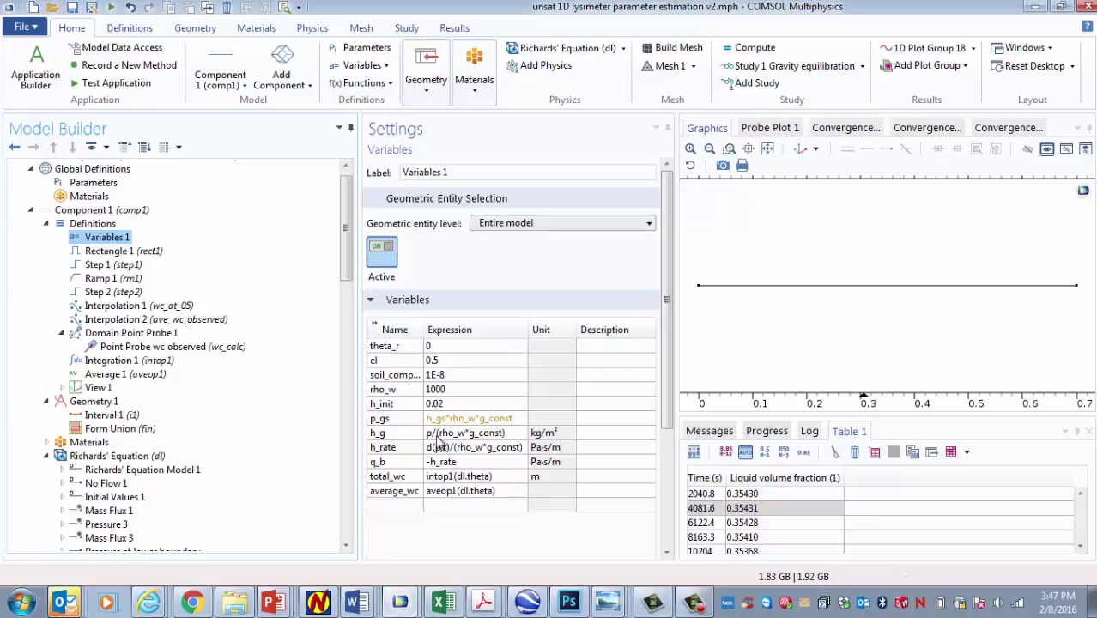
{"action": "left_click", "coordinate": [452, 405]}
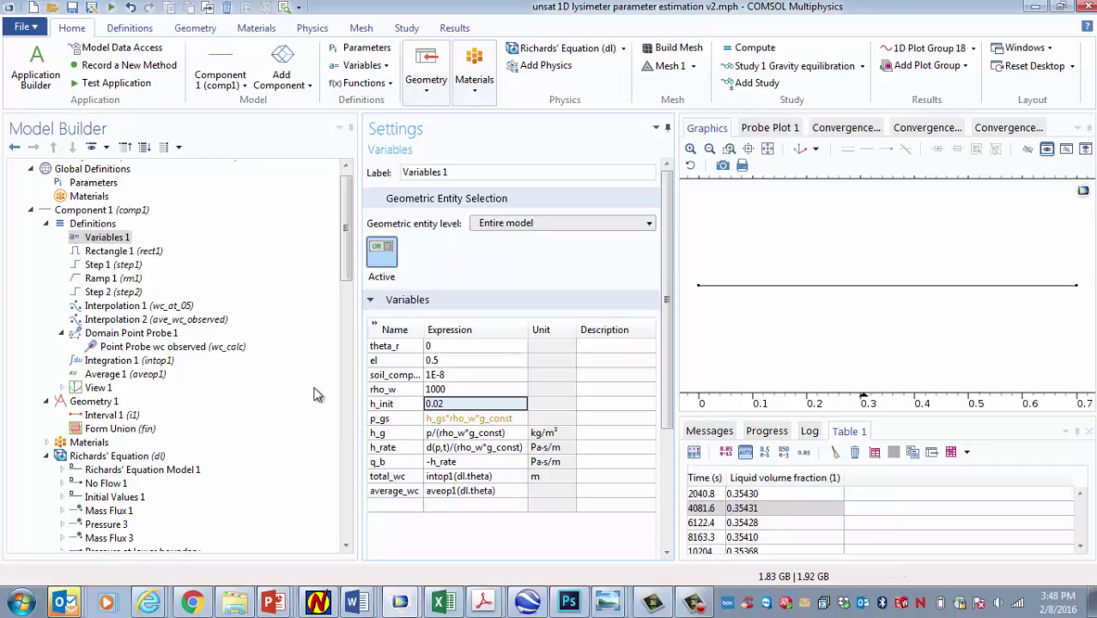
Return to Mass Flux 3 and examine the 1000 and step2(p) factors of its inward mass flux expression
{"action": "left_click_drag", "start_coordinate": [348, 265], "coordinate": [349, 298]}
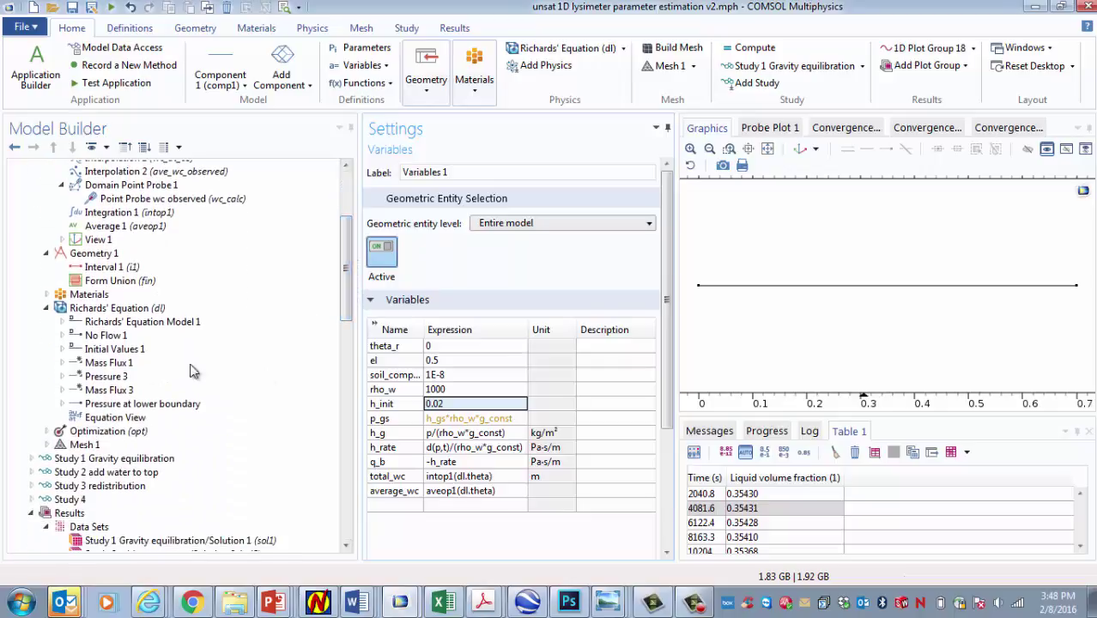
{"action": "left_click", "coordinate": [110, 391]}
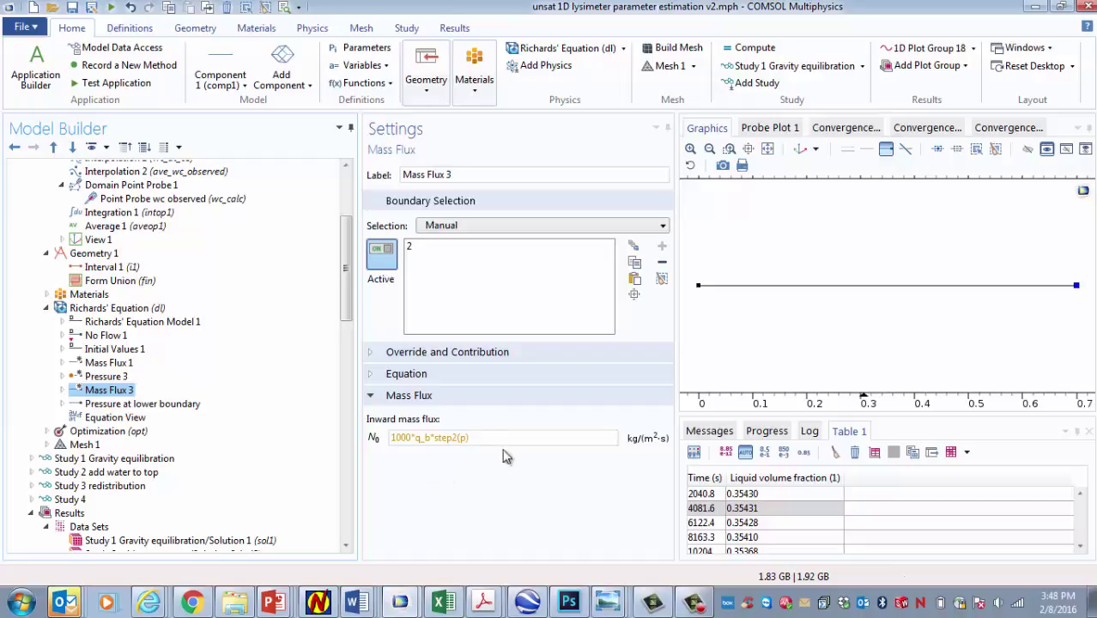
{"action": "left_click", "coordinate": [412, 438]}
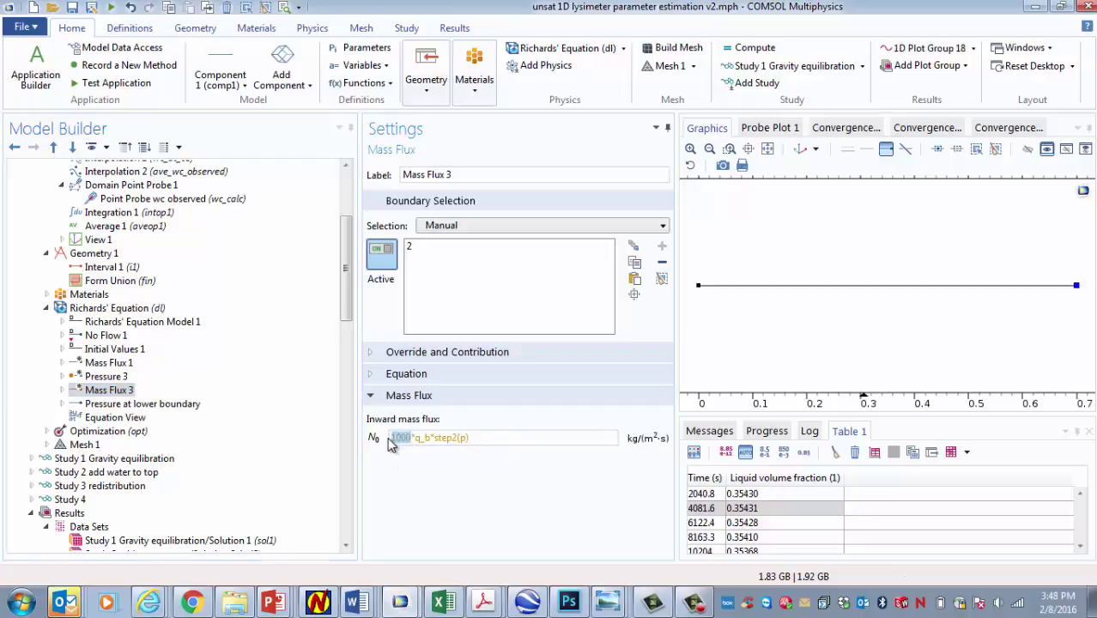
{"action": "left_click_drag", "start_coordinate": [471, 438], "coordinate": [435, 438]}
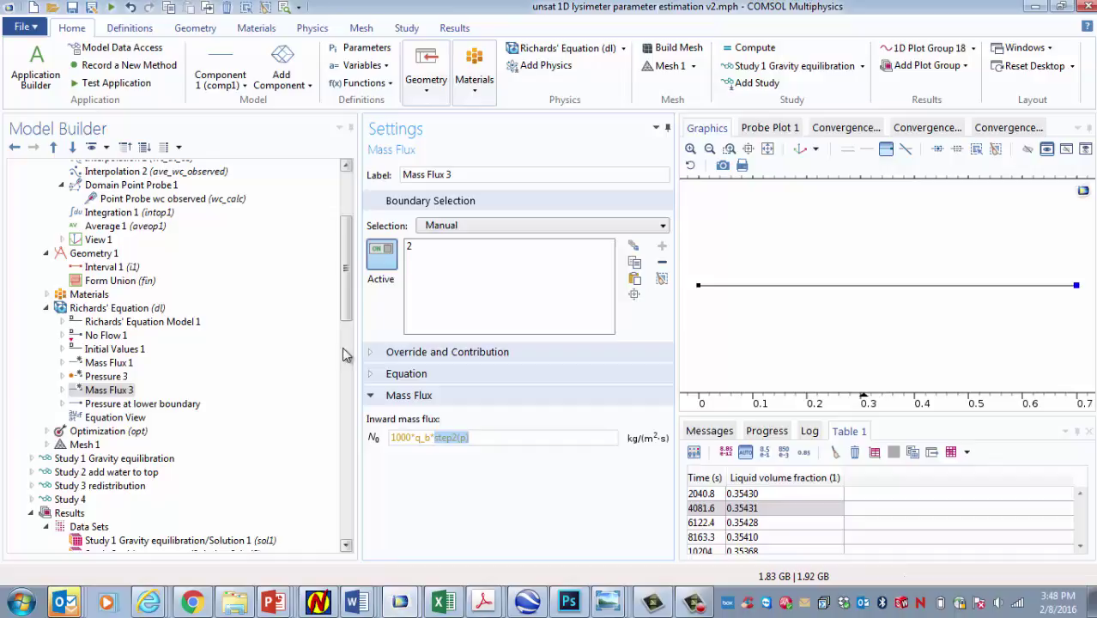
Inspect the location, range and smoothing settings of the Step 2 function in the component definitions
{"action": "left_click_drag", "start_coordinate": [347, 296], "coordinate": [347, 236]}
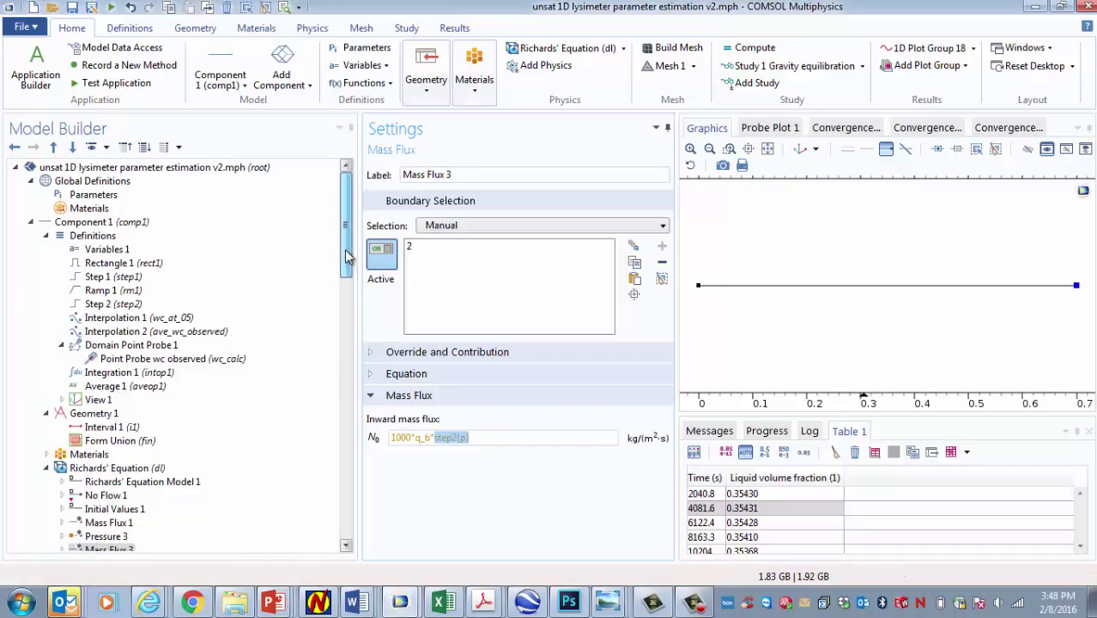
{"action": "left_click", "coordinate": [114, 303]}
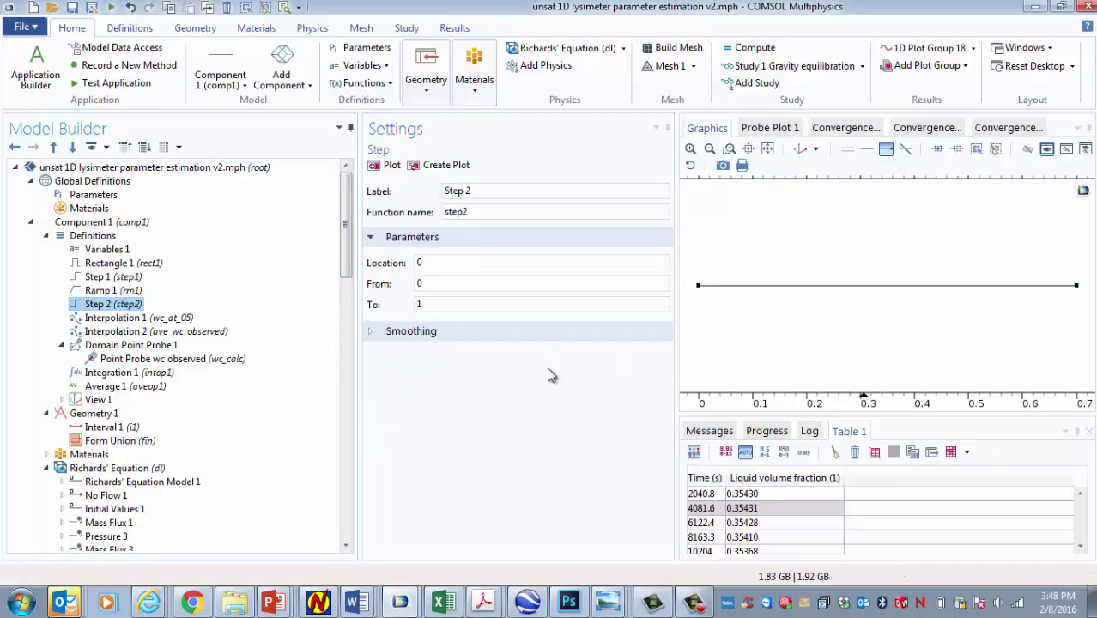
{"action": "left_click", "coordinate": [423, 333]}
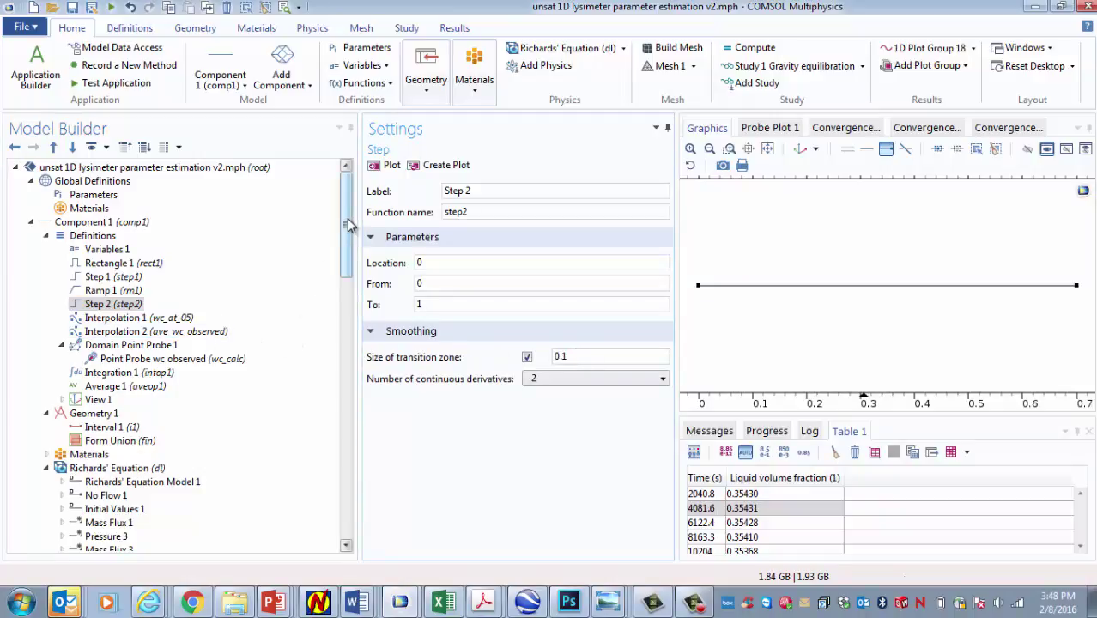
Go back to Mass Flux 3 and study how q_b and step2(p) act in the boundary 2 flux expression
{"action": "left_click_drag", "start_coordinate": [350, 221], "coordinate": [346, 293]}
{"action": "left_click", "coordinate": [110, 304]}
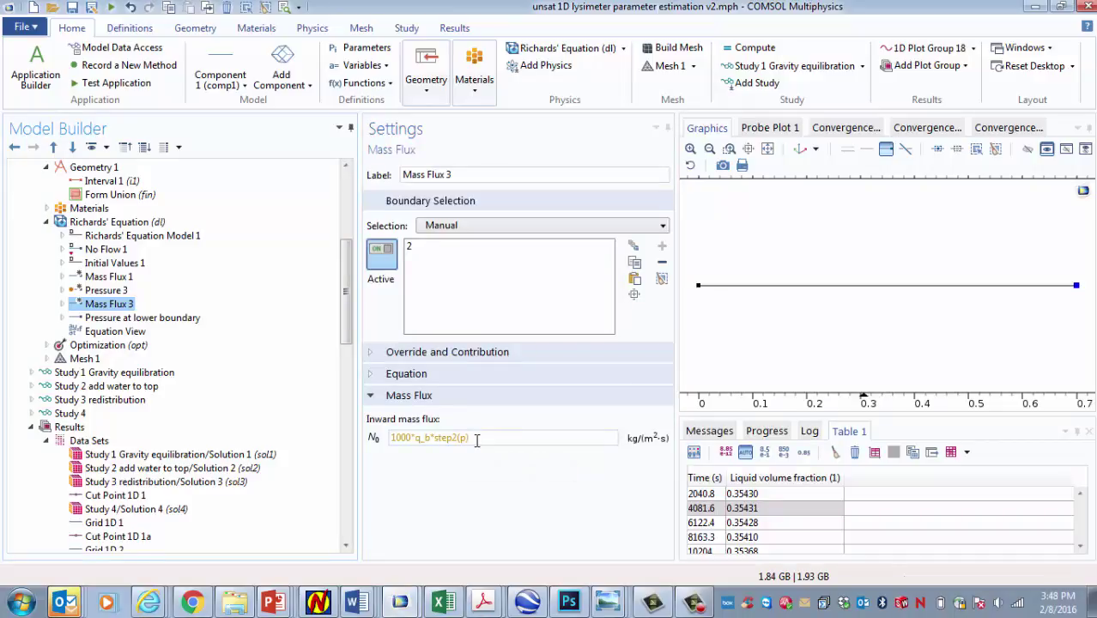
{"action": "left_click_drag", "start_coordinate": [477, 439], "coordinate": [420, 442]}
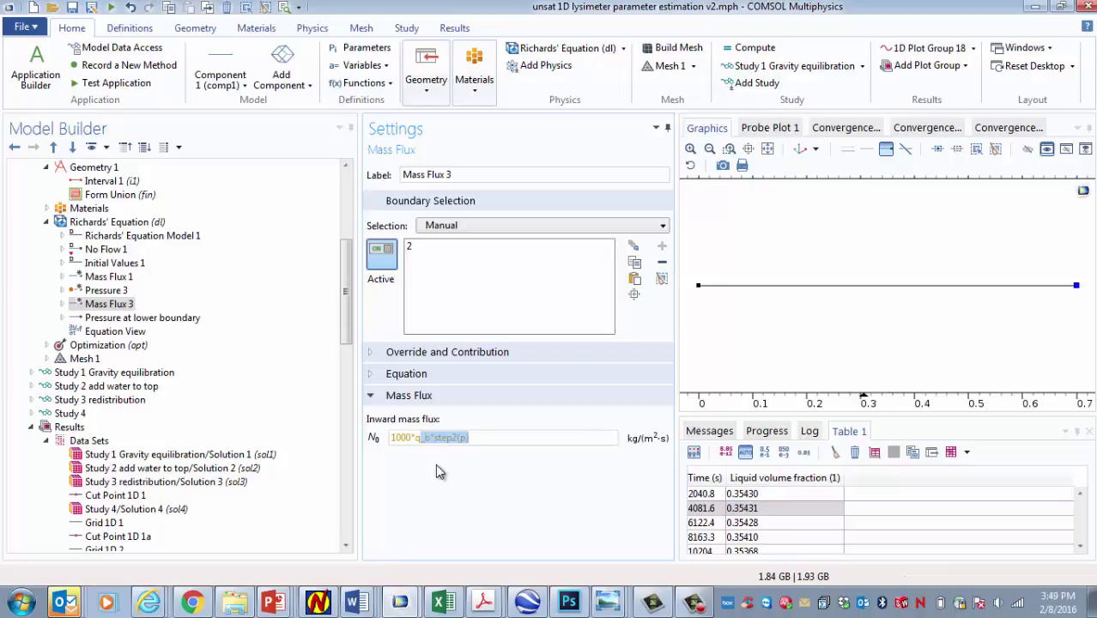
{"action": "left_click", "coordinate": [486, 433]}
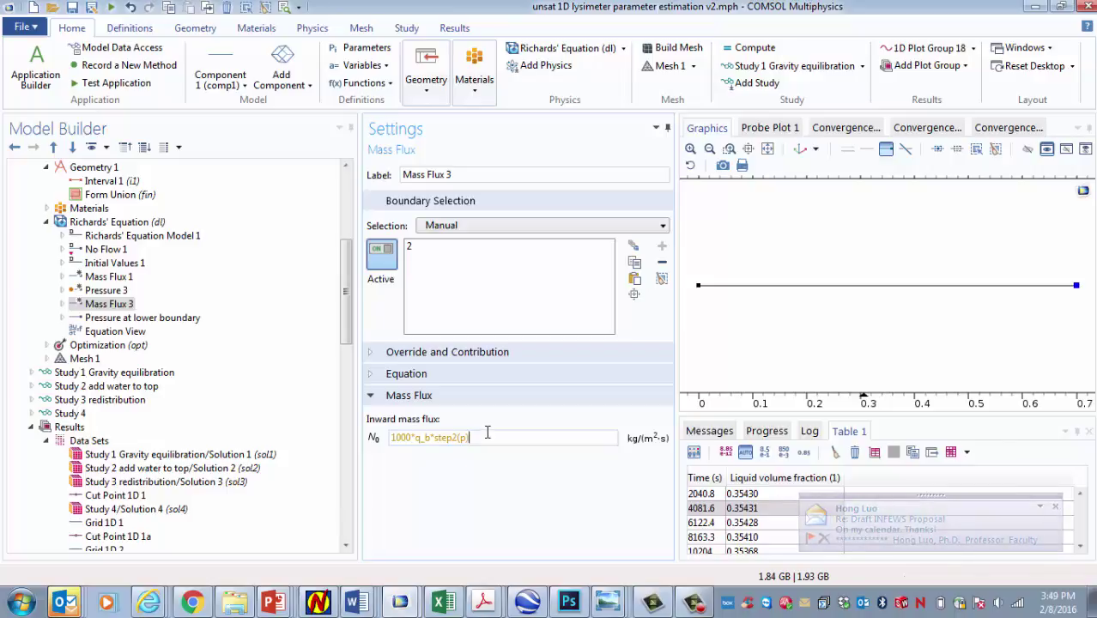
{"action": "left_click_drag", "start_coordinate": [469, 439], "coordinate": [437, 440]}
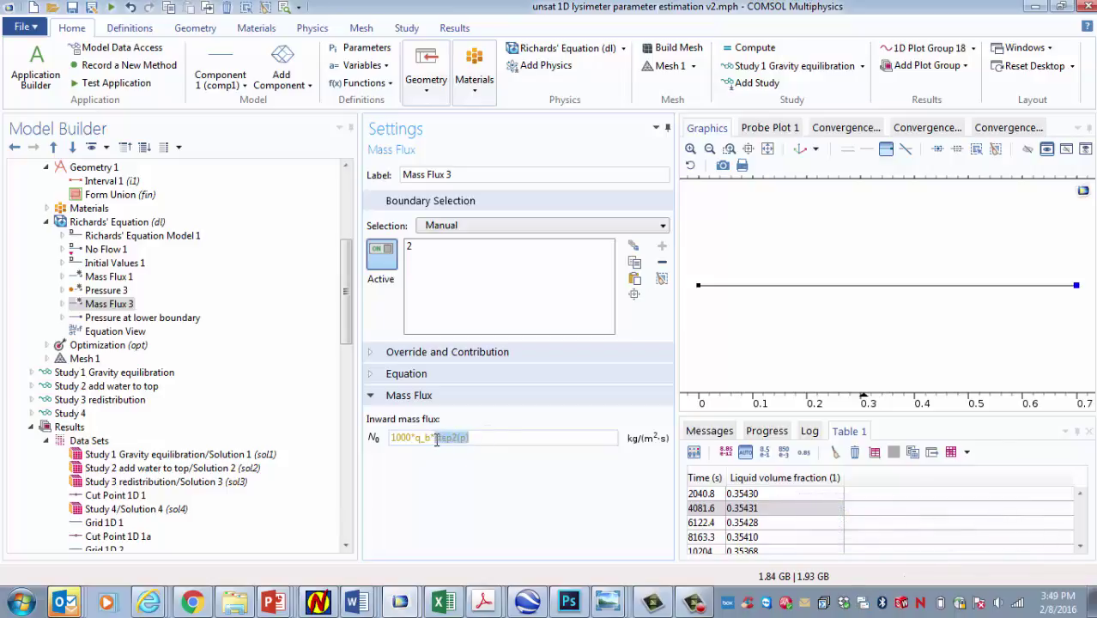
{"action": "left_click", "coordinate": [494, 438]}
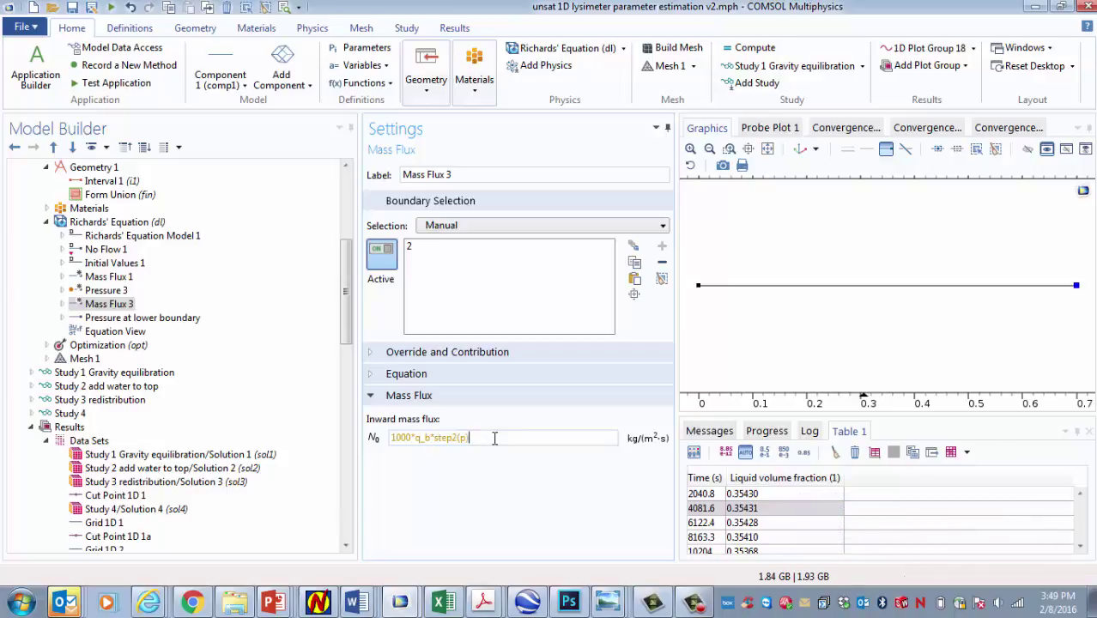
Inspect the Study 1 Gravity equilibration solver configuration and the output time range of its Time Dependent step
{"action": "left_click", "coordinate": [121, 378]}
{"action": "left_click", "coordinate": [31, 372]}
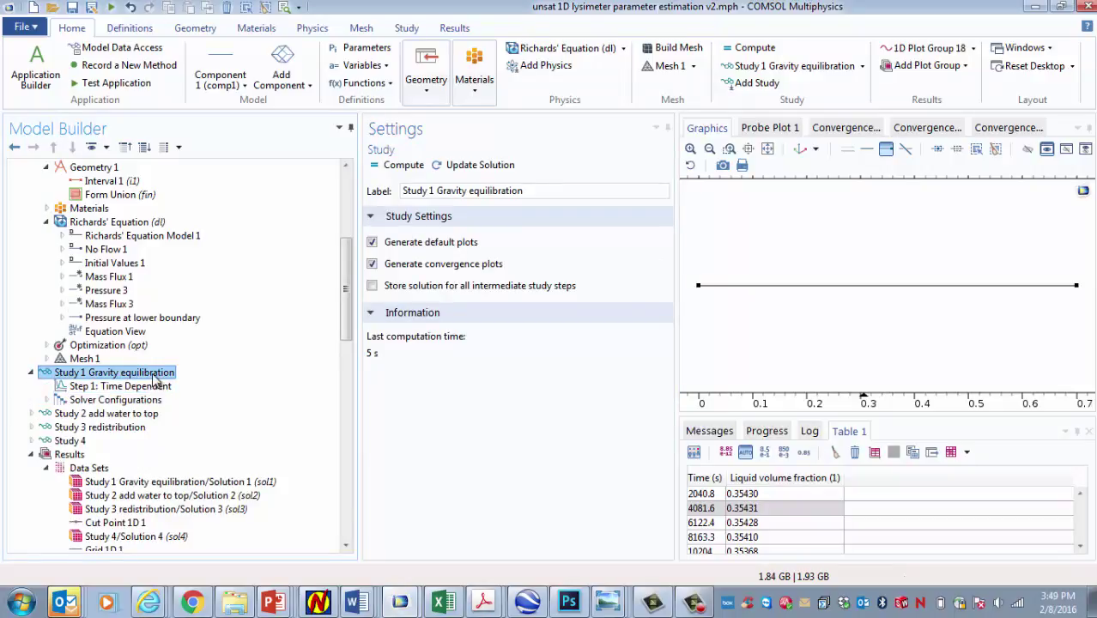
{"action": "left_click", "coordinate": [48, 400]}
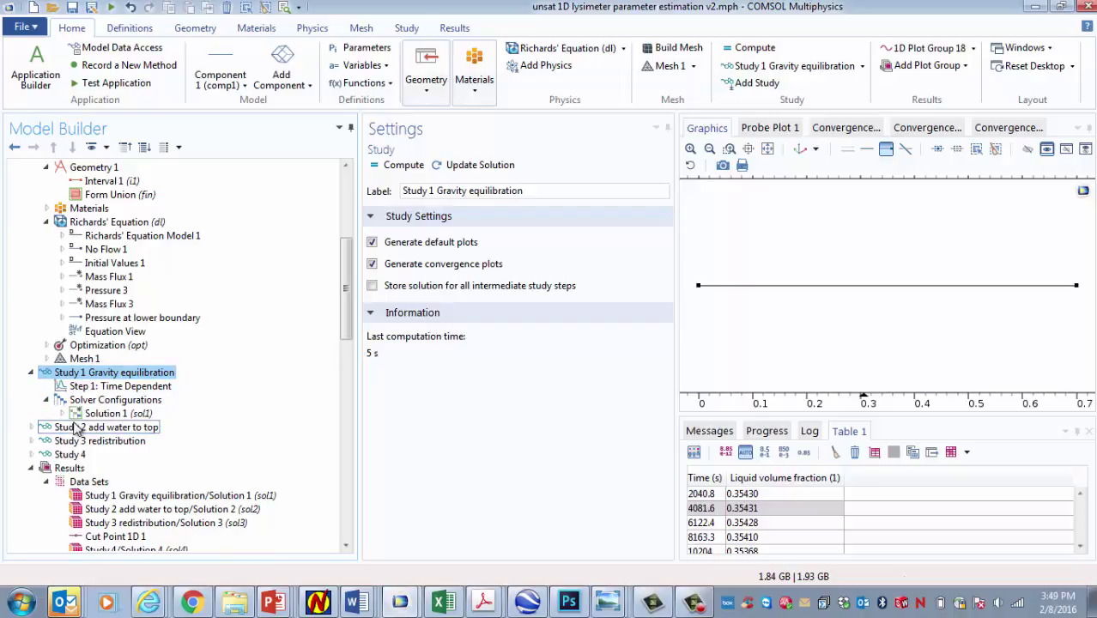
{"action": "left_click", "coordinate": [63, 414]}
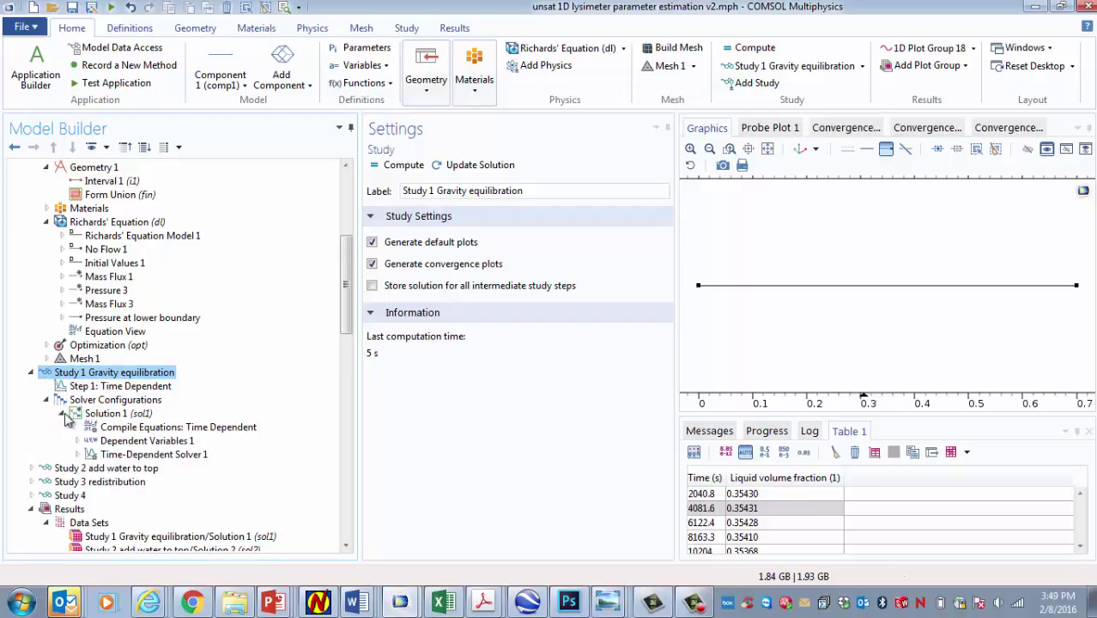
{"action": "left_click", "coordinate": [146, 387]}
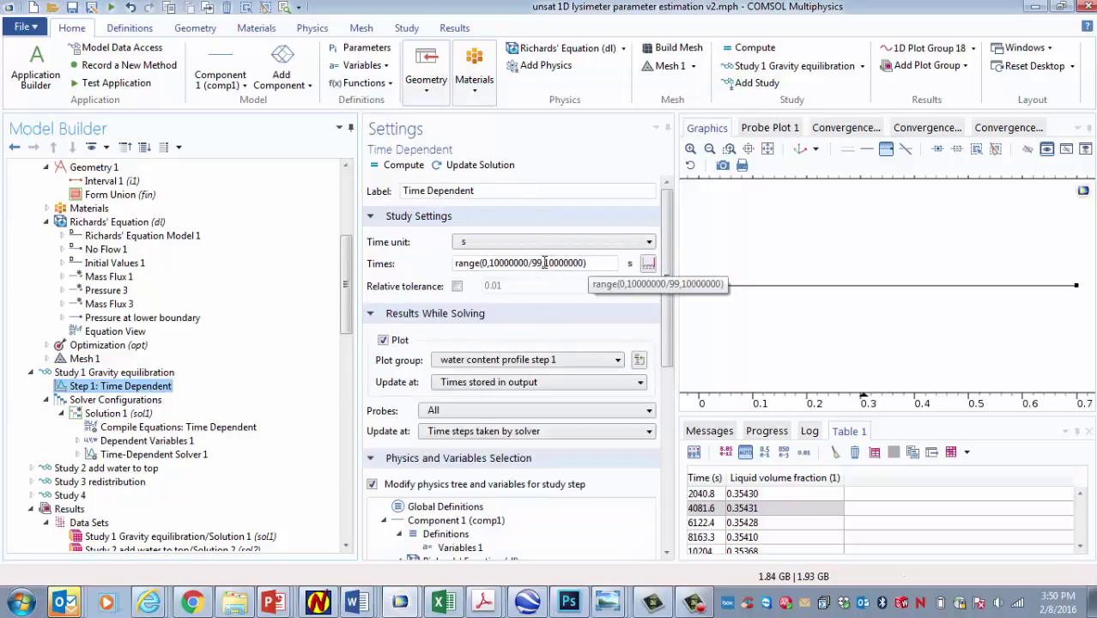
{"action": "left_click", "coordinate": [584, 264]}
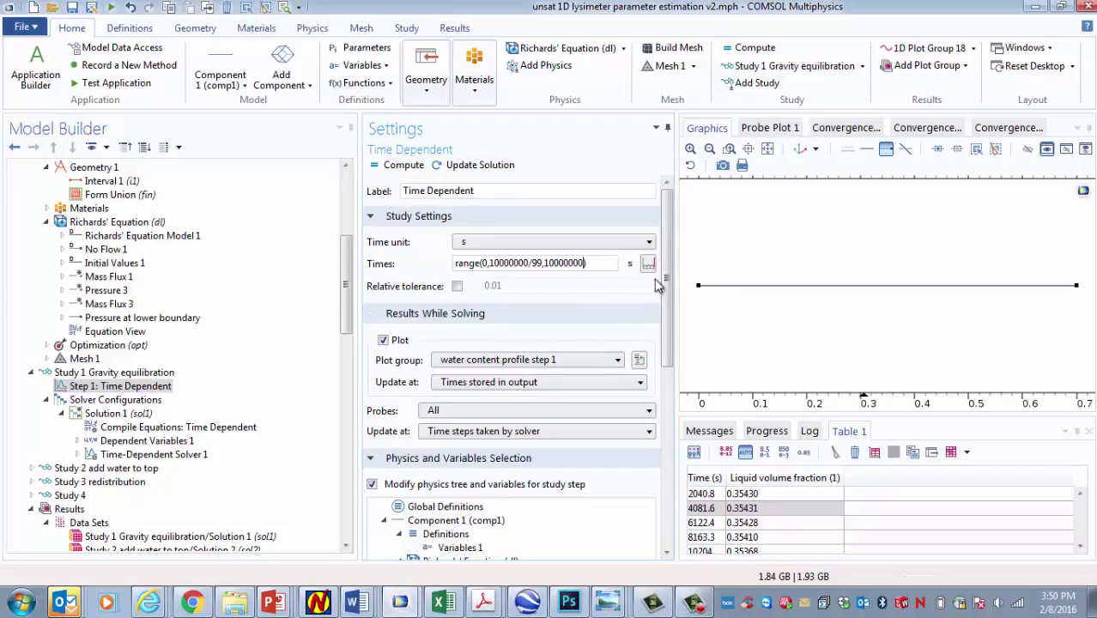
Review the results-while-solving settings and the boundary conditions active in the physics and variables selection of Study 1
{"action": "scroll", "coordinate": [674, 272], "scroll_direction": "down", "scroll_amount": 1}
{"action": "scroll", "coordinate": [675, 272], "scroll_direction": "down", "scroll_amount": 3}
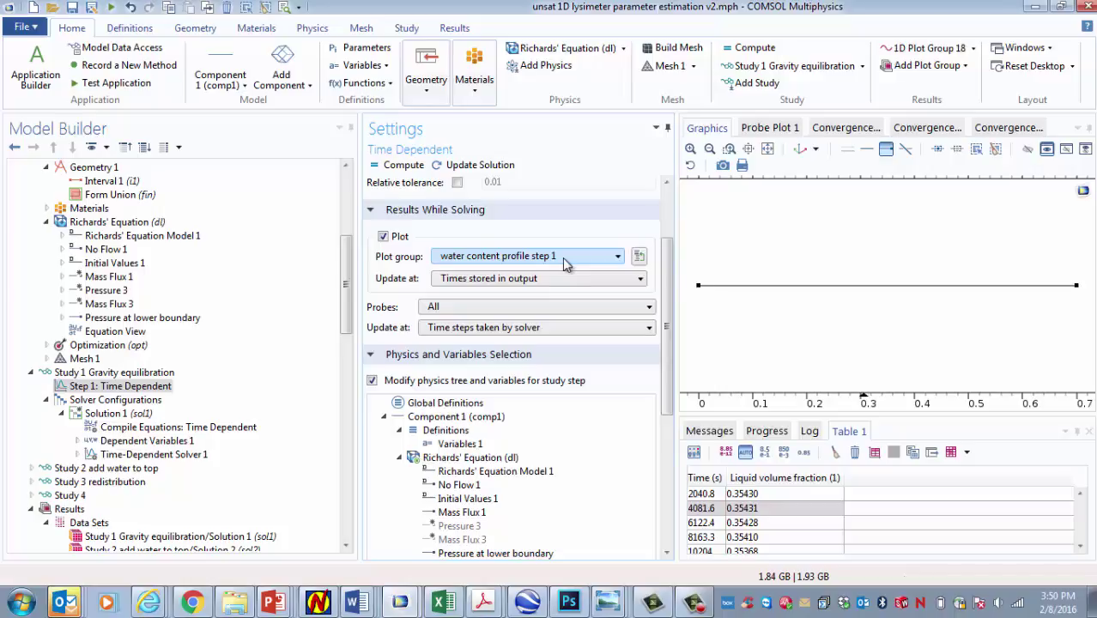
{"action": "scroll", "coordinate": [674, 293], "scroll_direction": "down", "scroll_amount": 5}
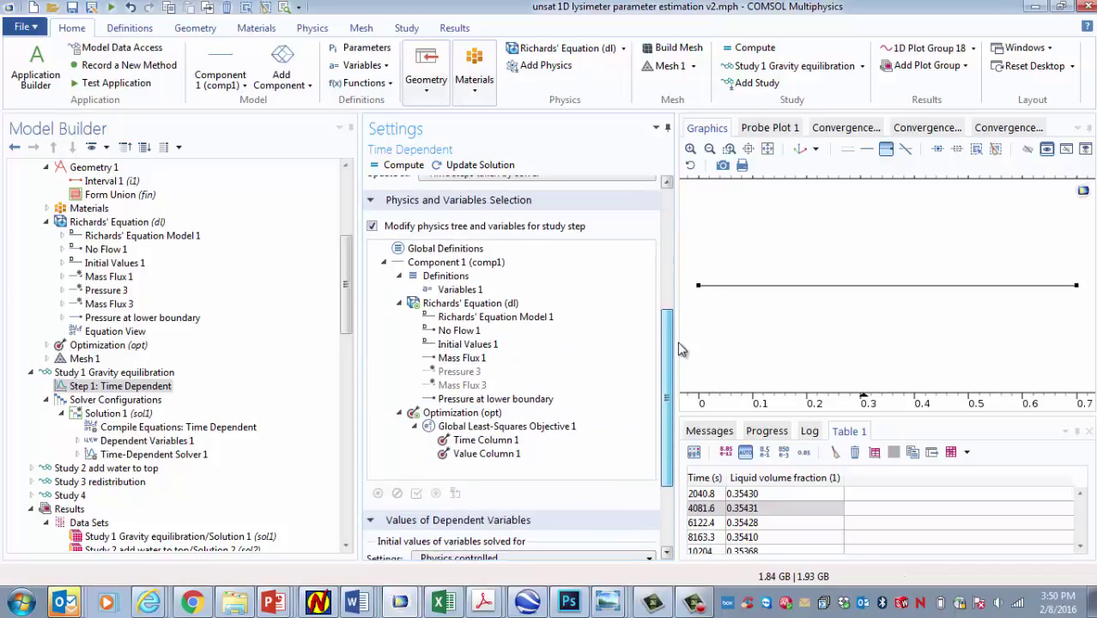
{"action": "scroll", "coordinate": [678, 339], "scroll_direction": "up", "scroll_amount": 4}
{"action": "scroll", "coordinate": [678, 330], "scroll_direction": "down", "scroll_amount": 4}
{"action": "scroll", "coordinate": [677, 324], "scroll_direction": "up", "scroll_amount": 1}
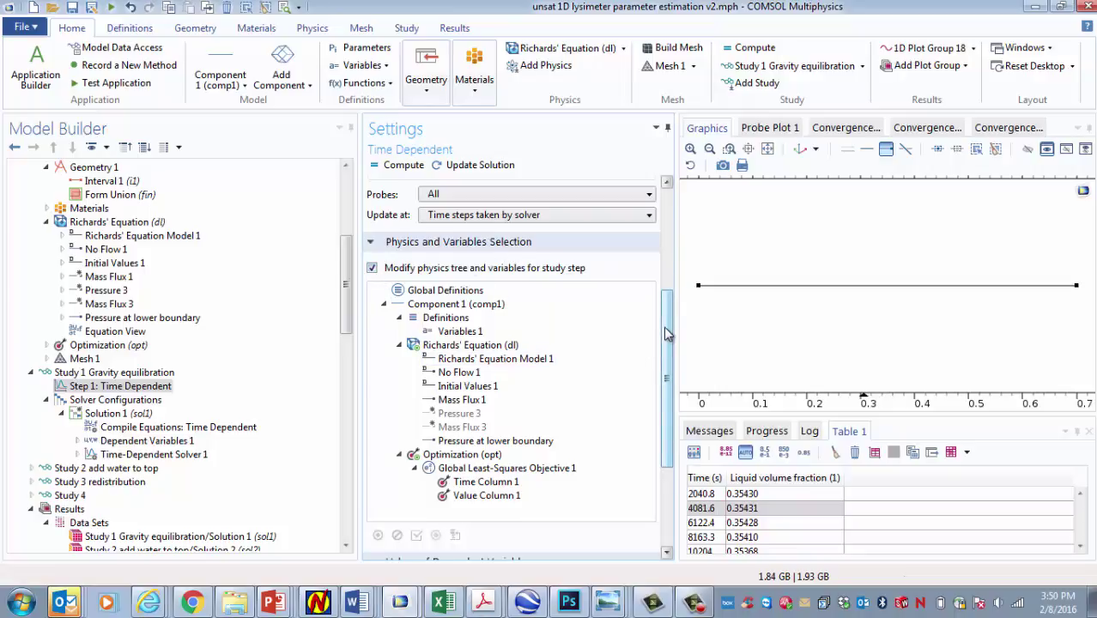
{"action": "scroll", "coordinate": [668, 334], "scroll_direction": "down", "scroll_amount": 2}
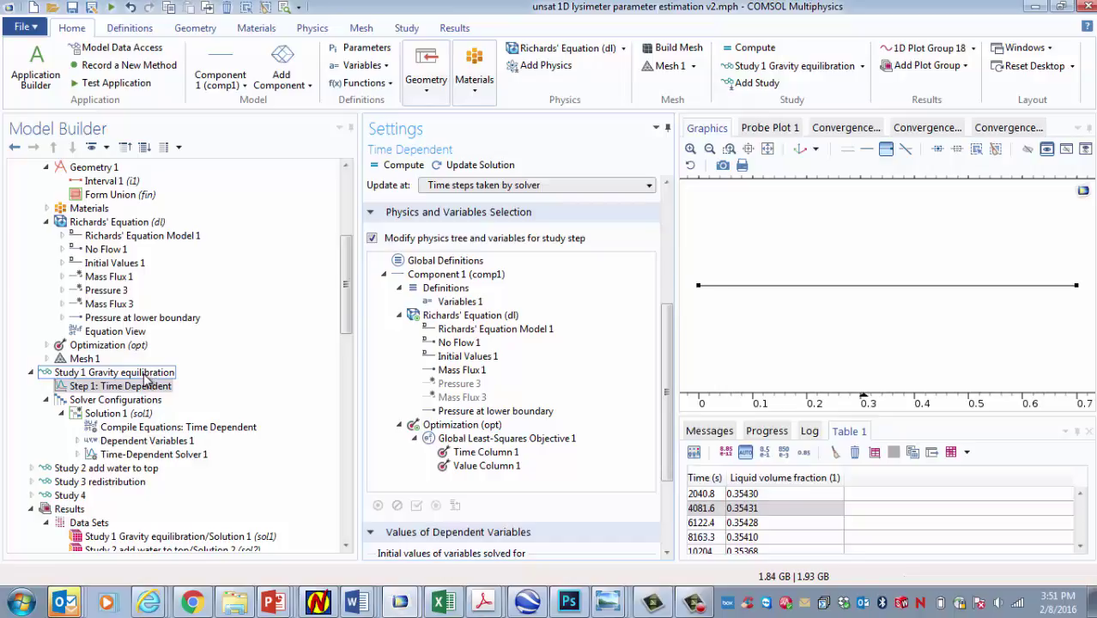
Open the Time Dependent step of Study 2 add water to top and check its output time range
{"action": "left_click", "coordinate": [32, 373]}
{"action": "left_click", "coordinate": [94, 386]}
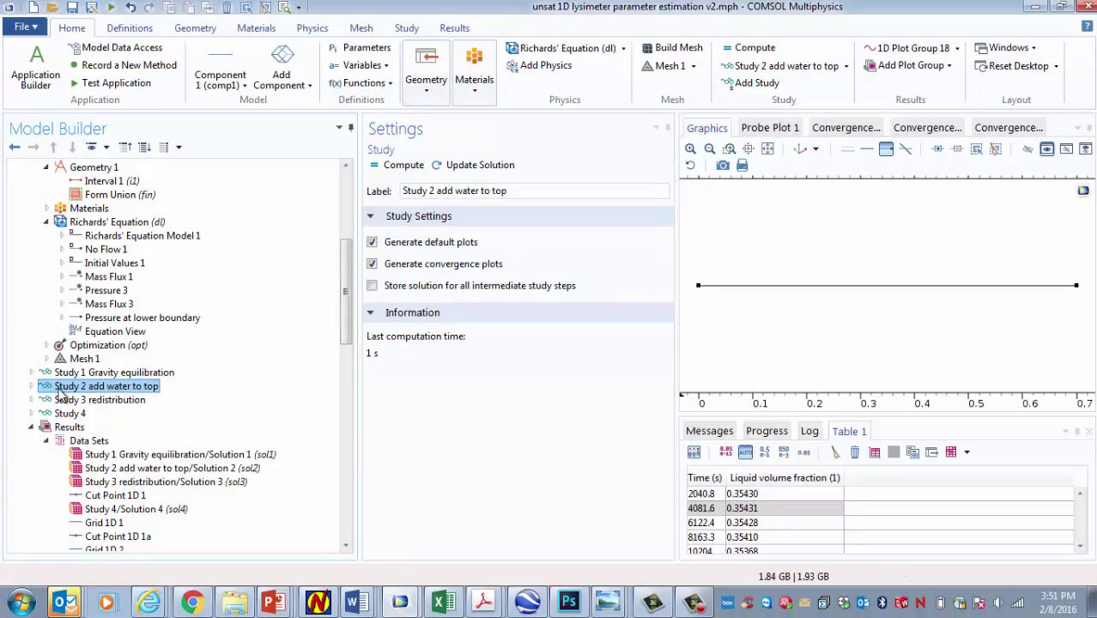
{"action": "left_click", "coordinate": [32, 386]}
{"action": "left_click", "coordinate": [102, 401]}
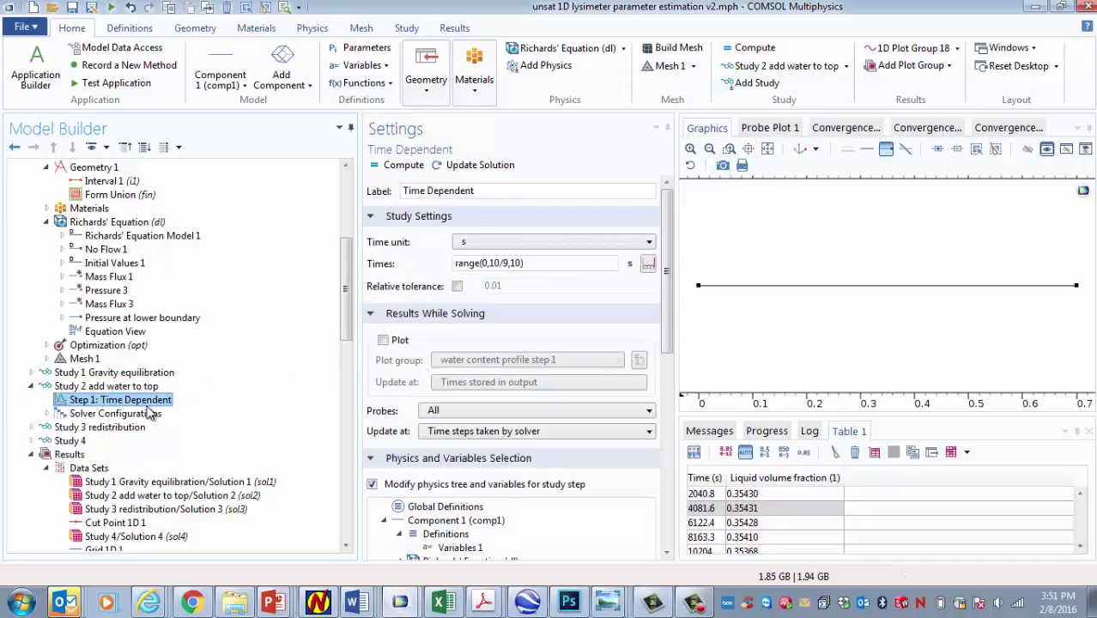
{"action": "left_click_drag", "start_coordinate": [525, 263], "coordinate": [453, 264]}
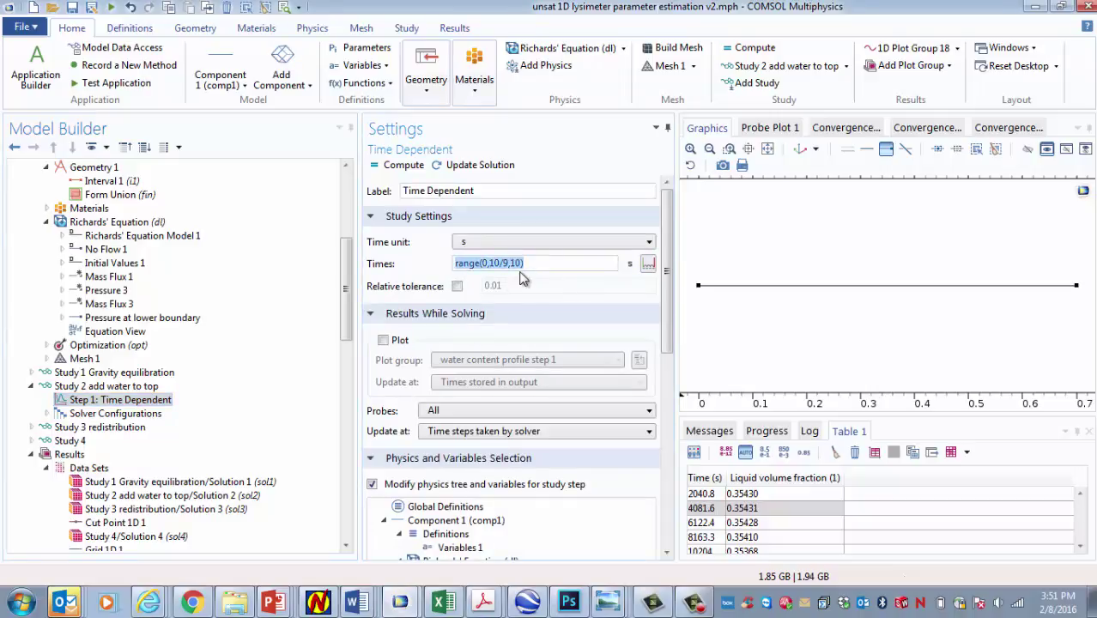
Review Study 2's active boundary conditions and the source of its initial values of dependent variables
{"action": "scroll", "coordinate": [671, 316], "scroll_direction": "down", "scroll_amount": 2}
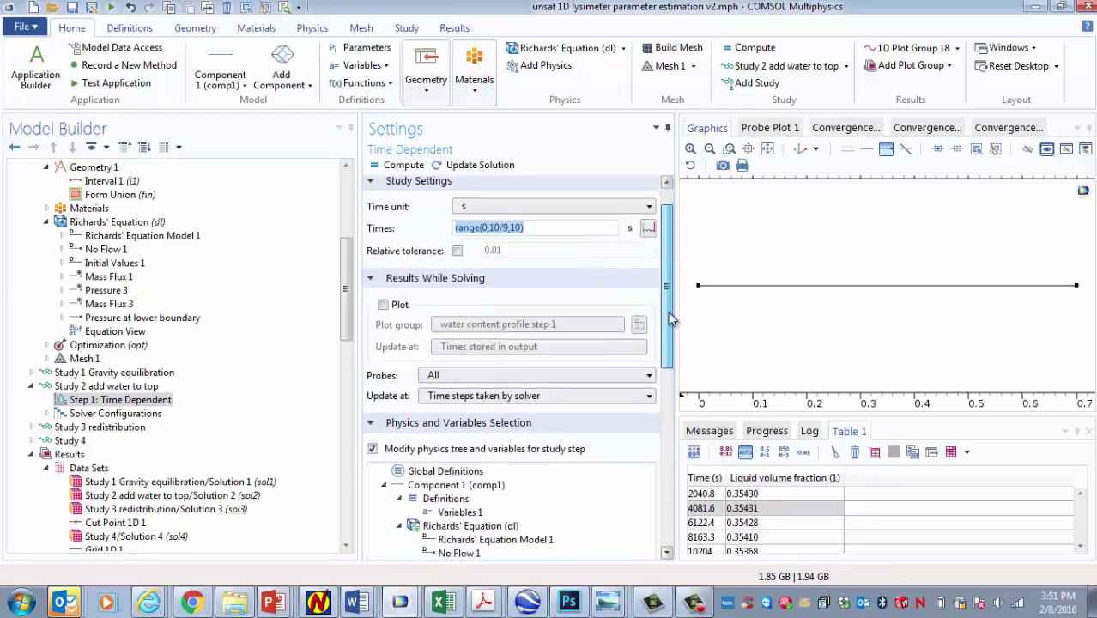
{"action": "scroll", "coordinate": [670, 319], "scroll_direction": "down", "scroll_amount": 5}
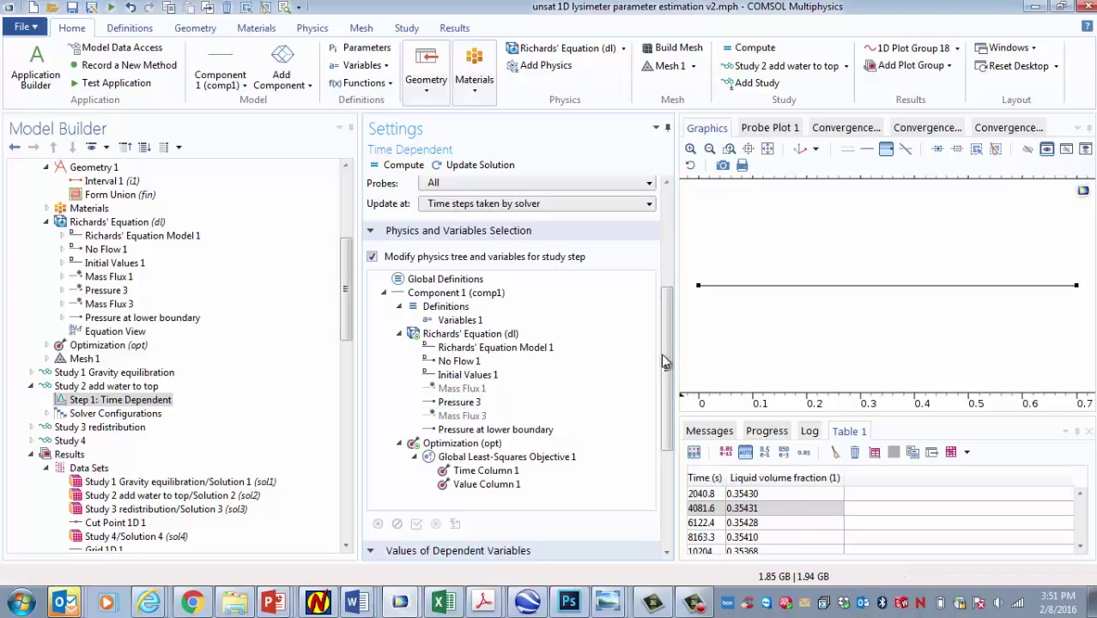
{"action": "left_click_drag", "start_coordinate": [668, 351], "coordinate": [669, 460]}
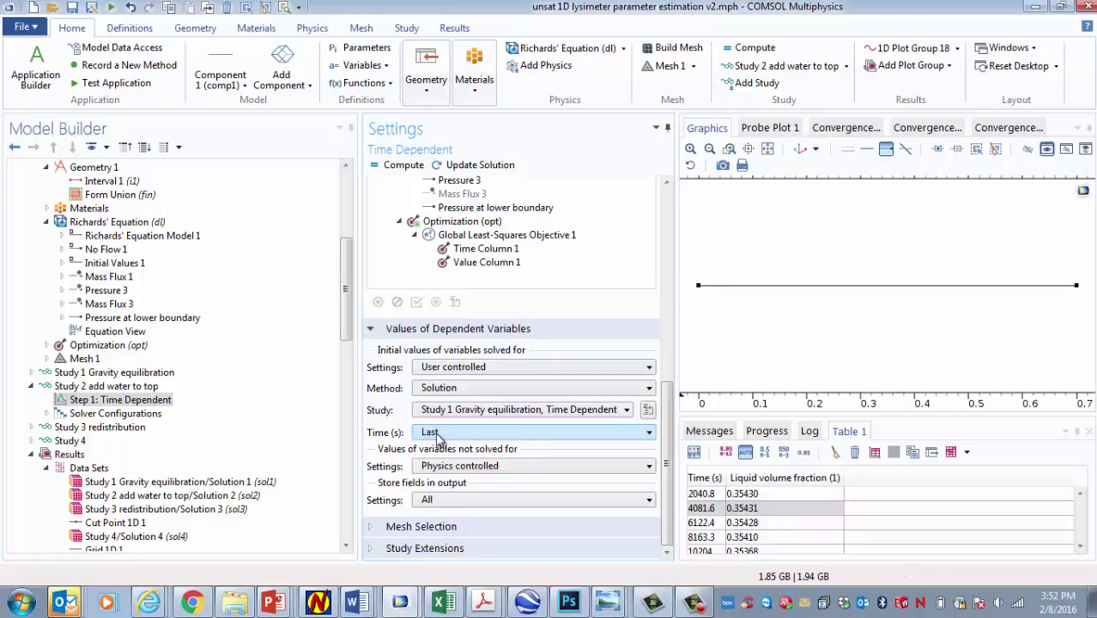
Try 9.0909E5 s as the Study 1 solution time used for Study 2's initial values
{"action": "left_click", "coordinate": [648, 433]}
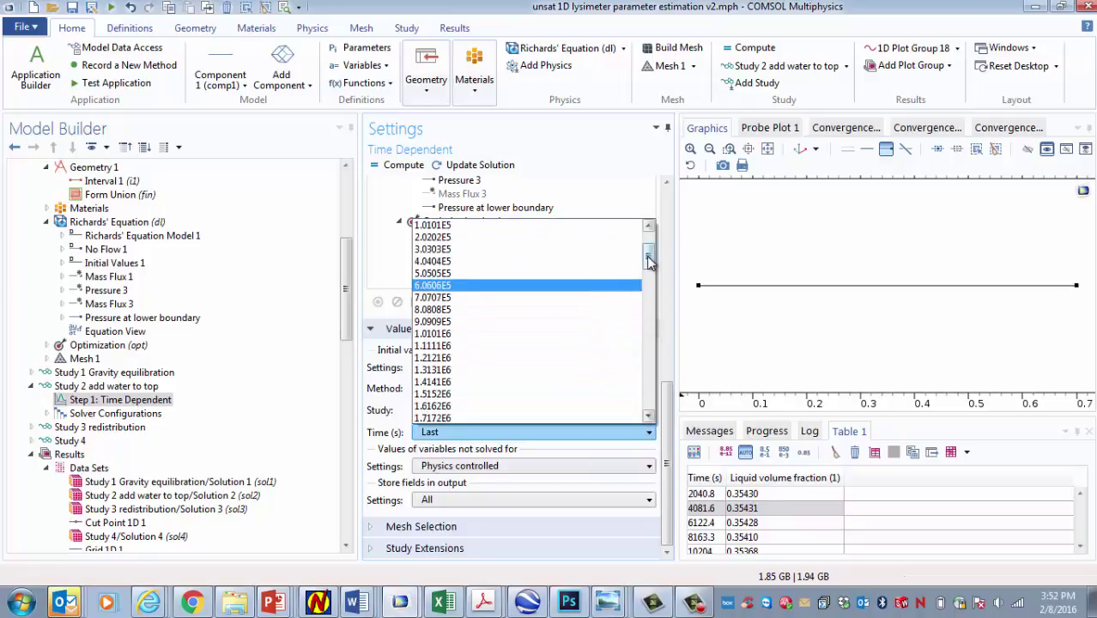
{"action": "left_click_drag", "start_coordinate": [649, 254], "coordinate": [650, 243]}
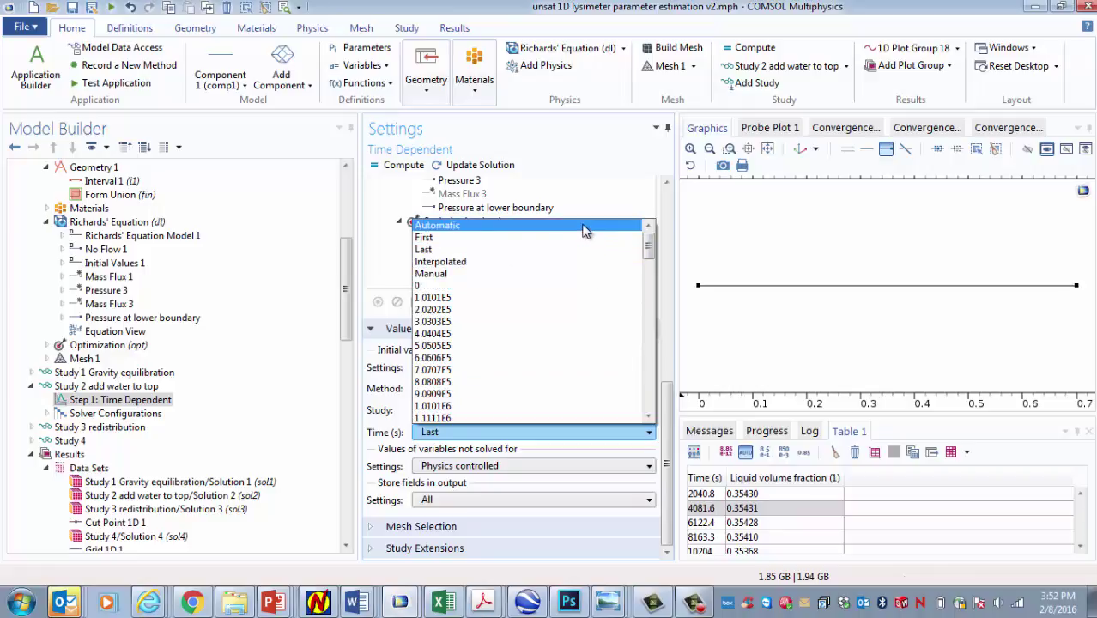
{"action": "scroll", "coordinate": [504, 451], "scroll_direction": "down", "scroll_amount": 2}
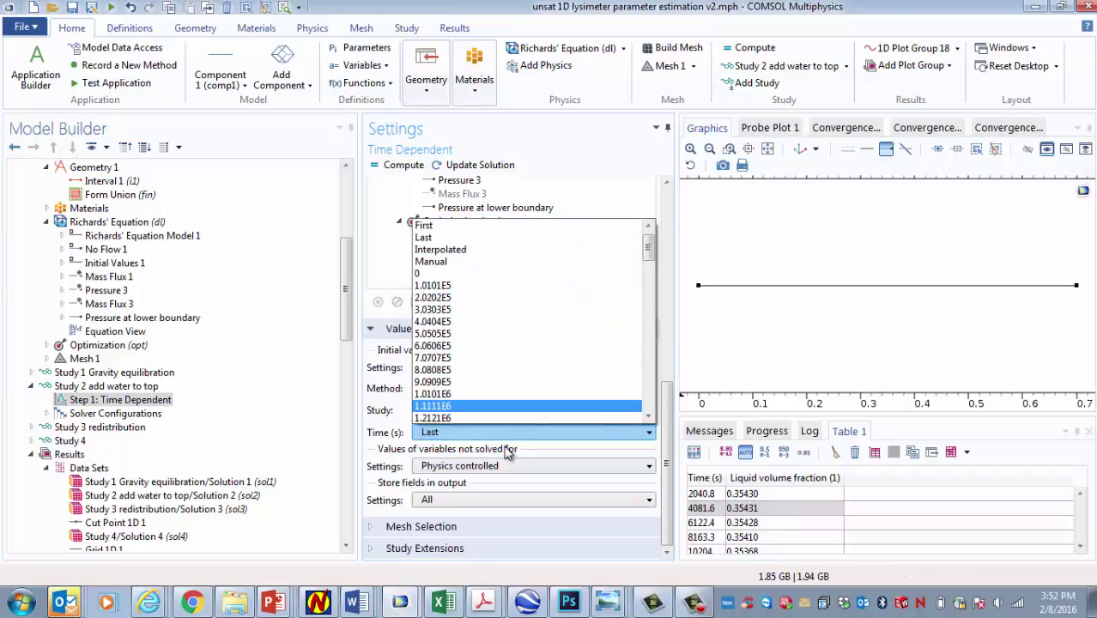
{"action": "left_click", "coordinate": [533, 331]}
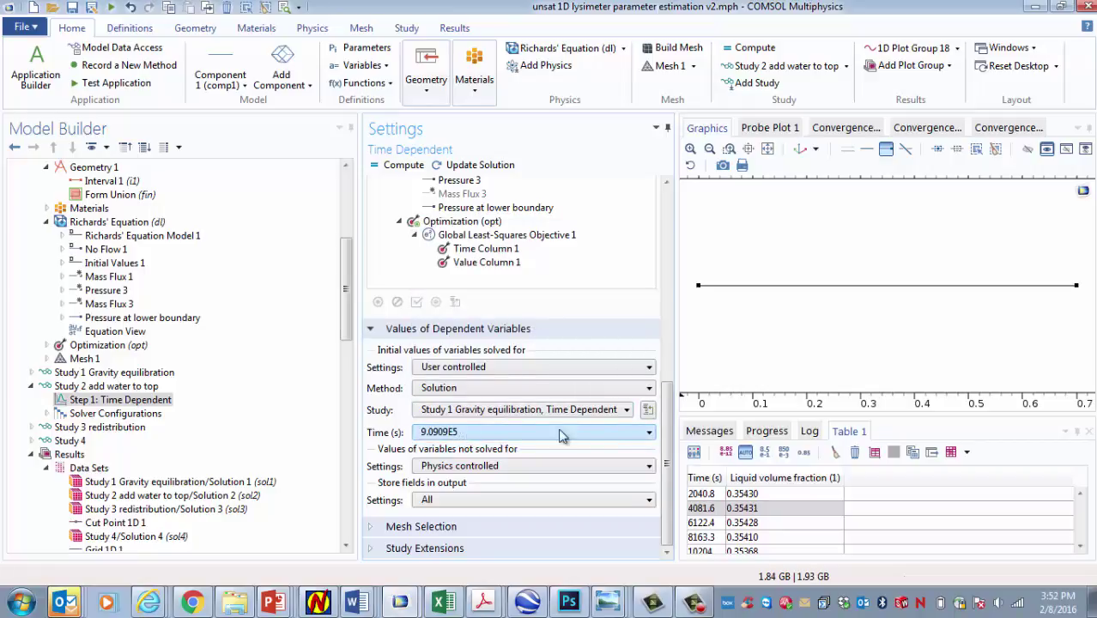
Try 1E7 s as the Study 1 solution time used for Study 2's initial values
{"action": "left_click", "coordinate": [650, 433]}
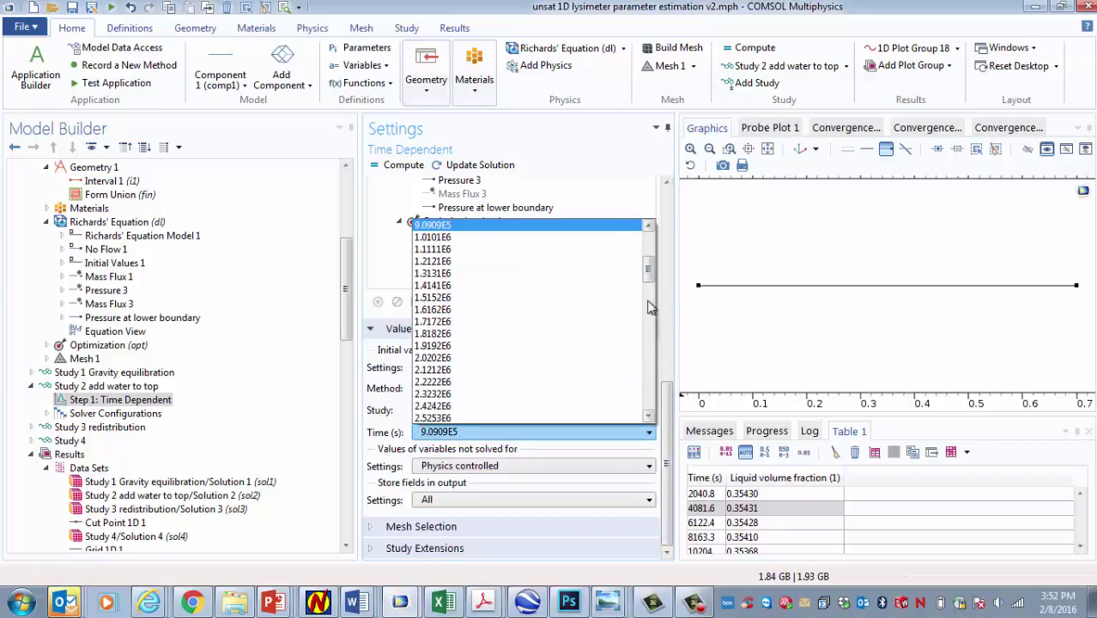
{"action": "left_click_drag", "start_coordinate": [649, 266], "coordinate": [649, 396]}
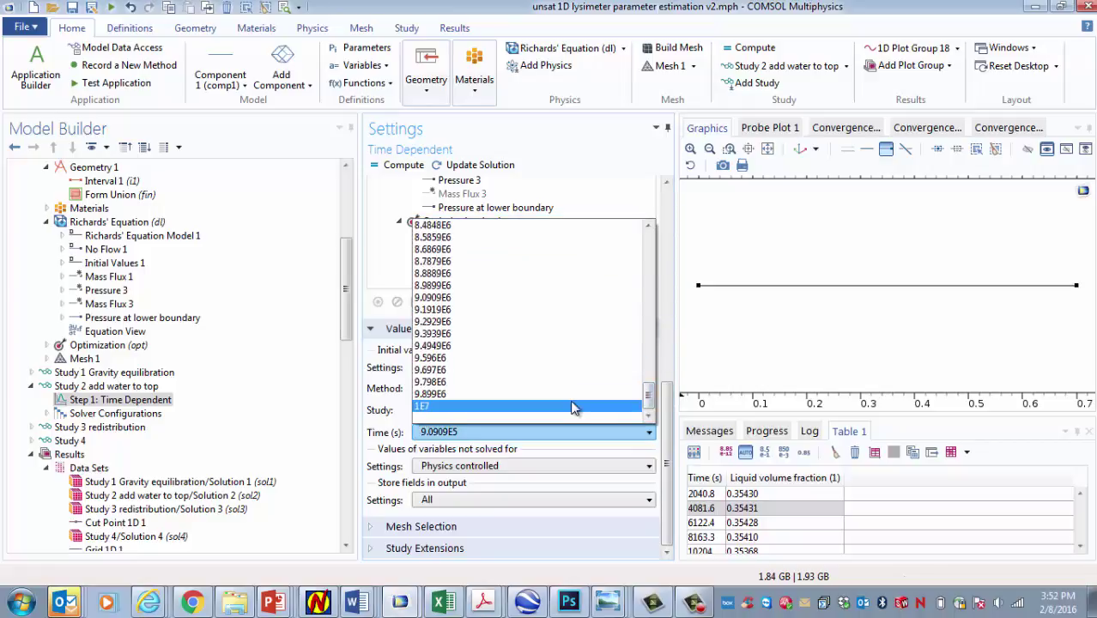
{"action": "left_click", "coordinate": [572, 406]}
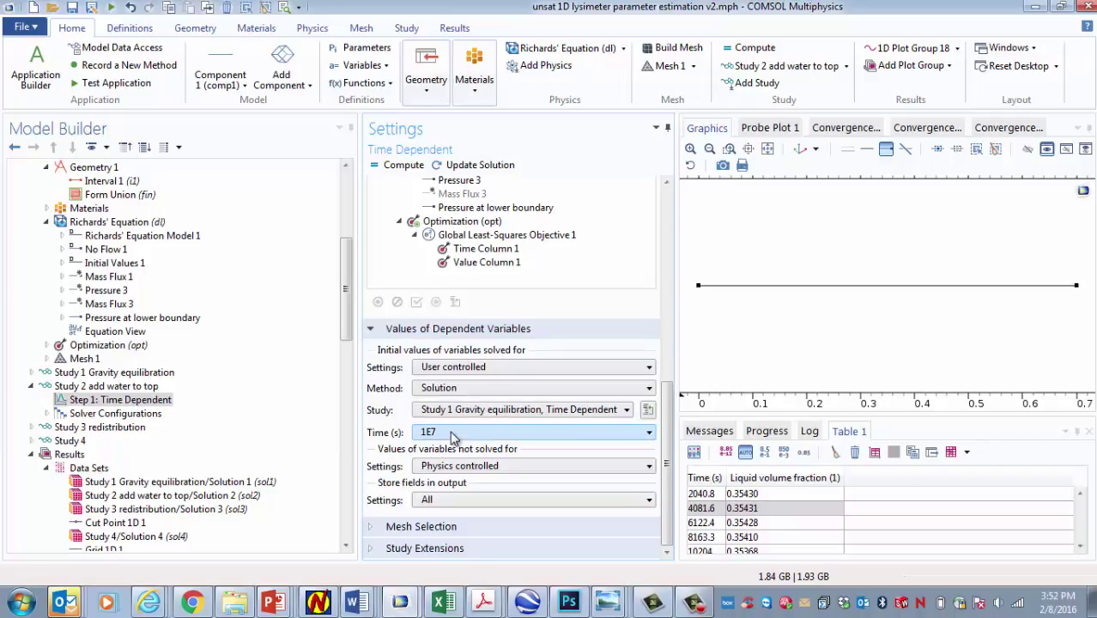
Set the solution time for Study 2's initial values back to Last
{"action": "left_click", "coordinate": [651, 438]}
{"action": "left_click_drag", "start_coordinate": [651, 409], "coordinate": [650, 248]}
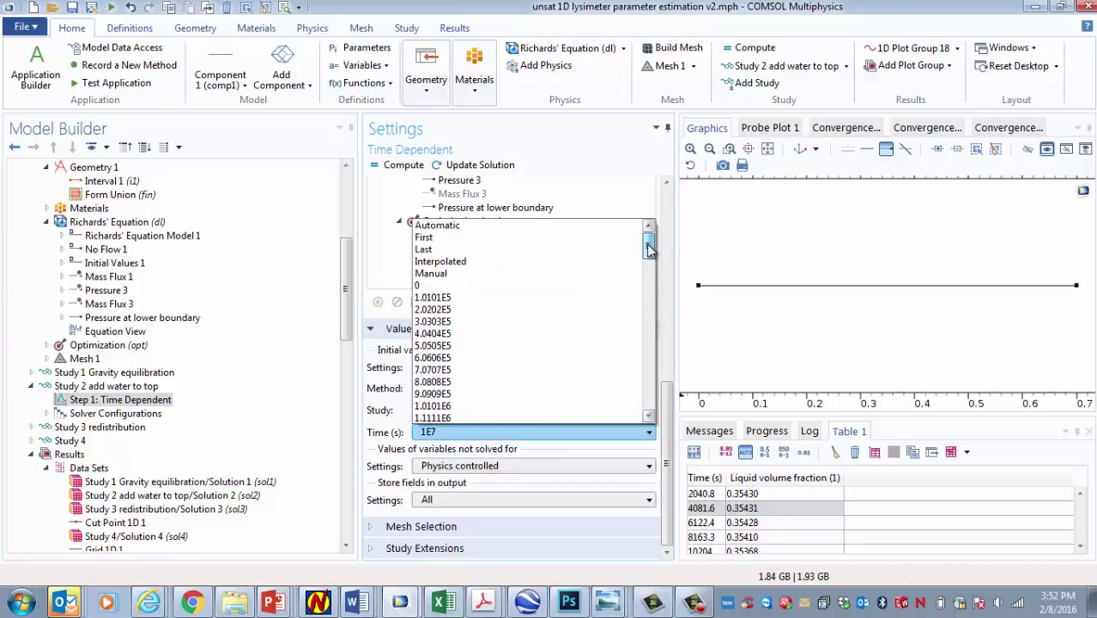
{"action": "left_click", "coordinate": [565, 250]}
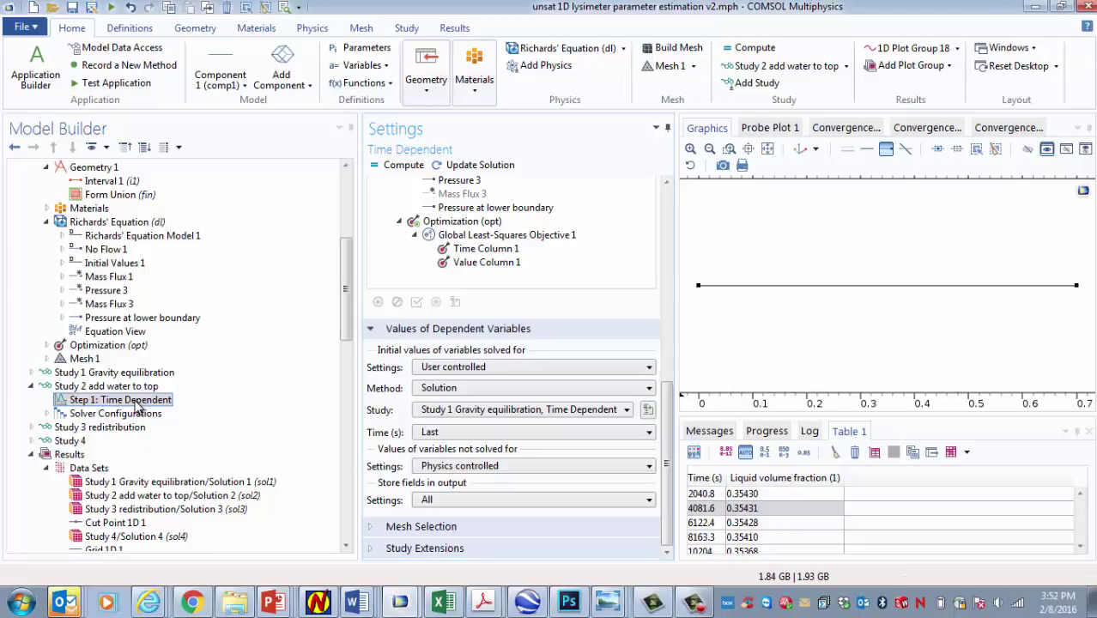
Open the Time Dependent step of Study 3 redistribution and review its times, plot group and active boundary conditions
{"action": "left_click", "coordinate": [110, 429]}
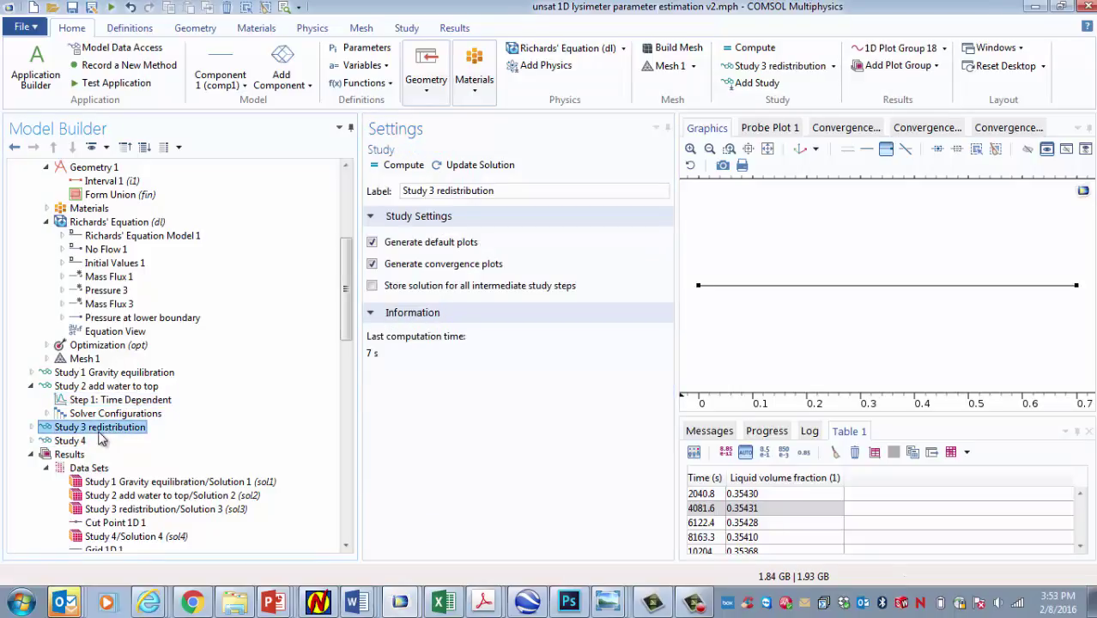
{"action": "double_click", "coordinate": [41, 427]}
{"action": "left_click", "coordinate": [86, 440]}
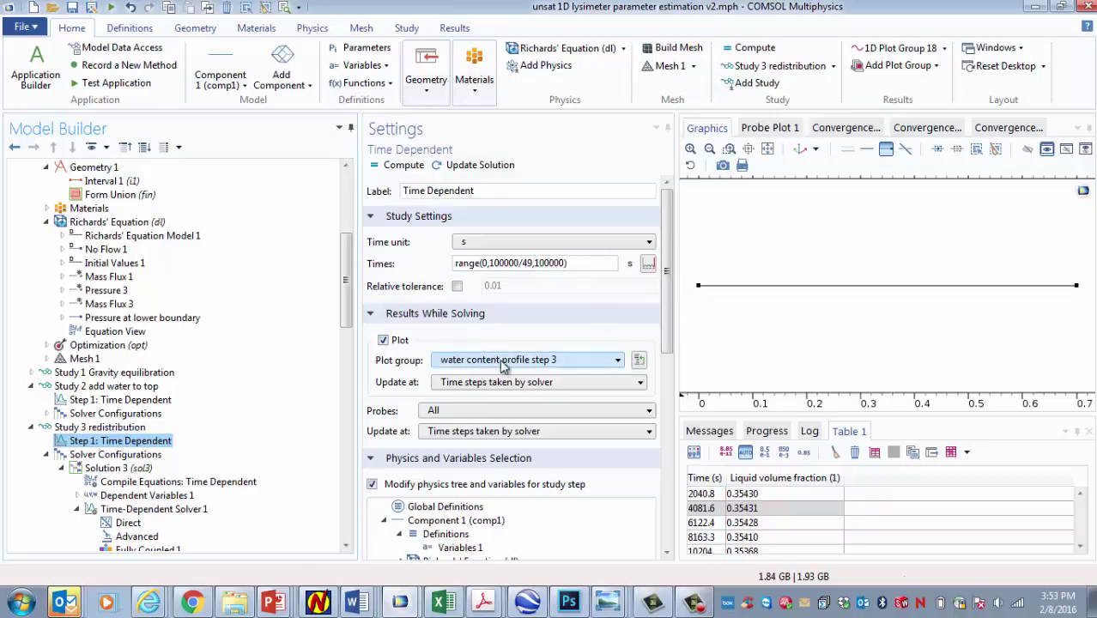
{"action": "left_click_drag", "start_coordinate": [667, 292], "coordinate": [682, 420]}
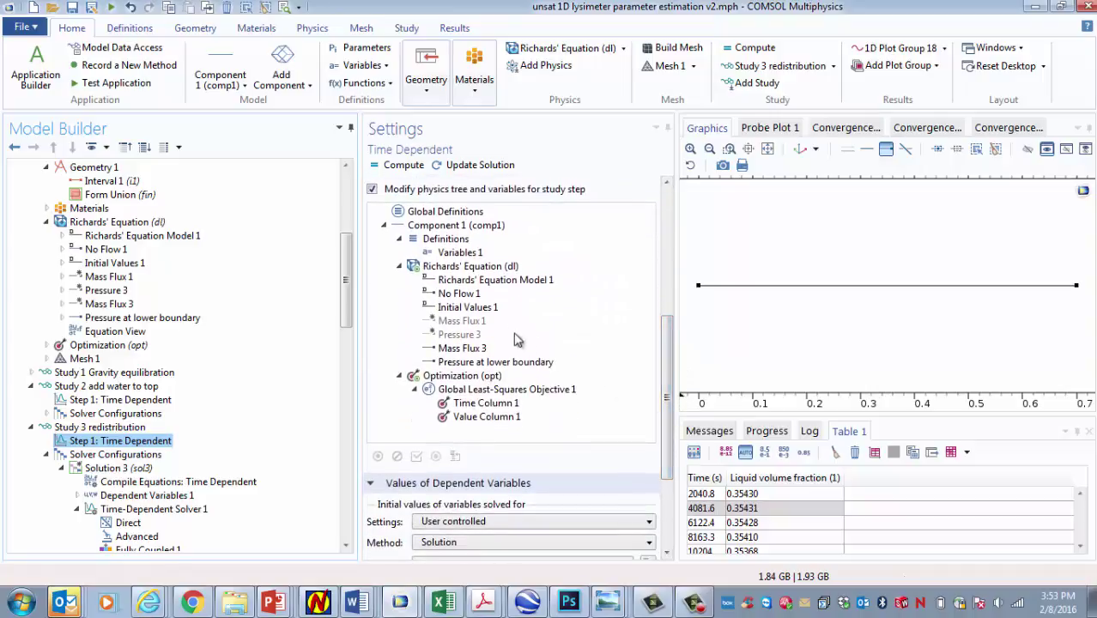
Check the enable and disable options for Mass Flux 1 and Mass Flux 3 in Study 3, plus its initial values source
{"action": "right_click", "coordinate": [470, 324]}
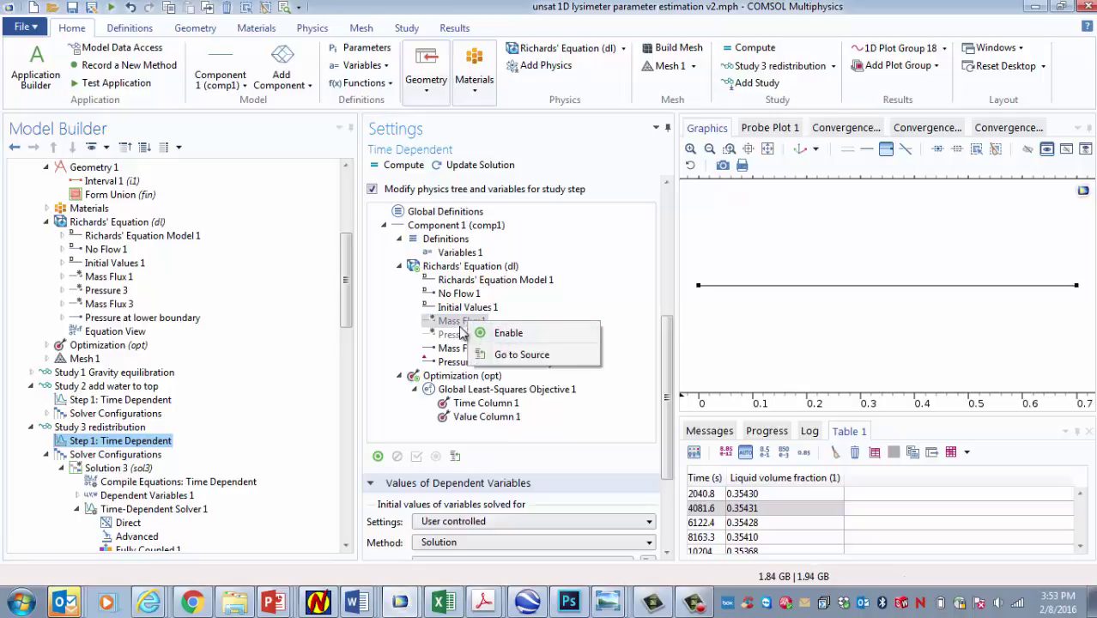
{"action": "left_click", "coordinate": [451, 349]}
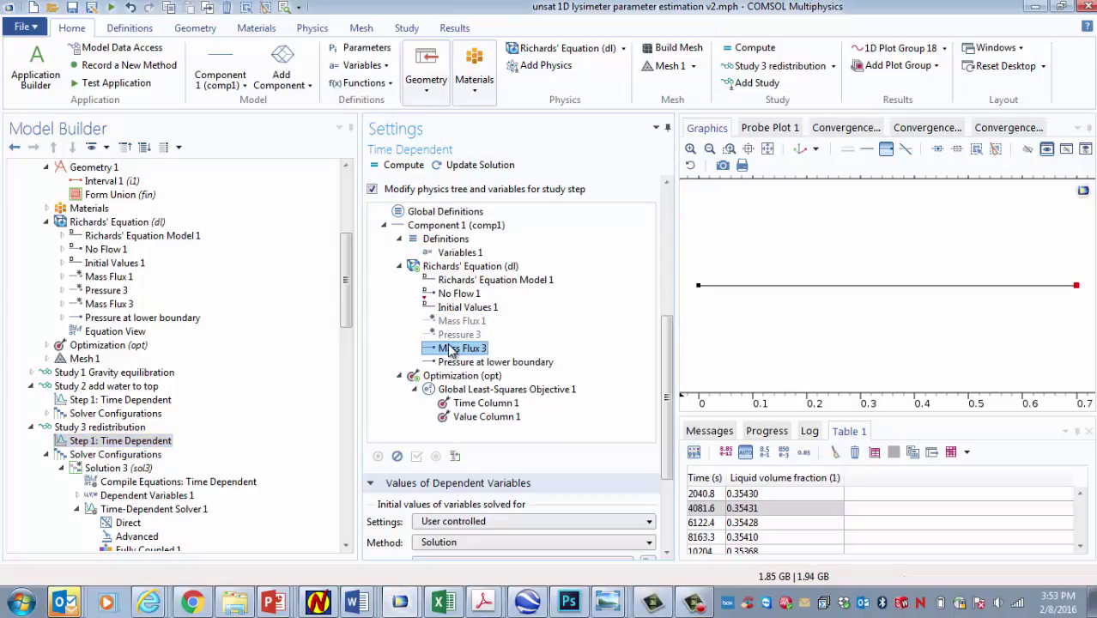
{"action": "right_click", "coordinate": [453, 350]}
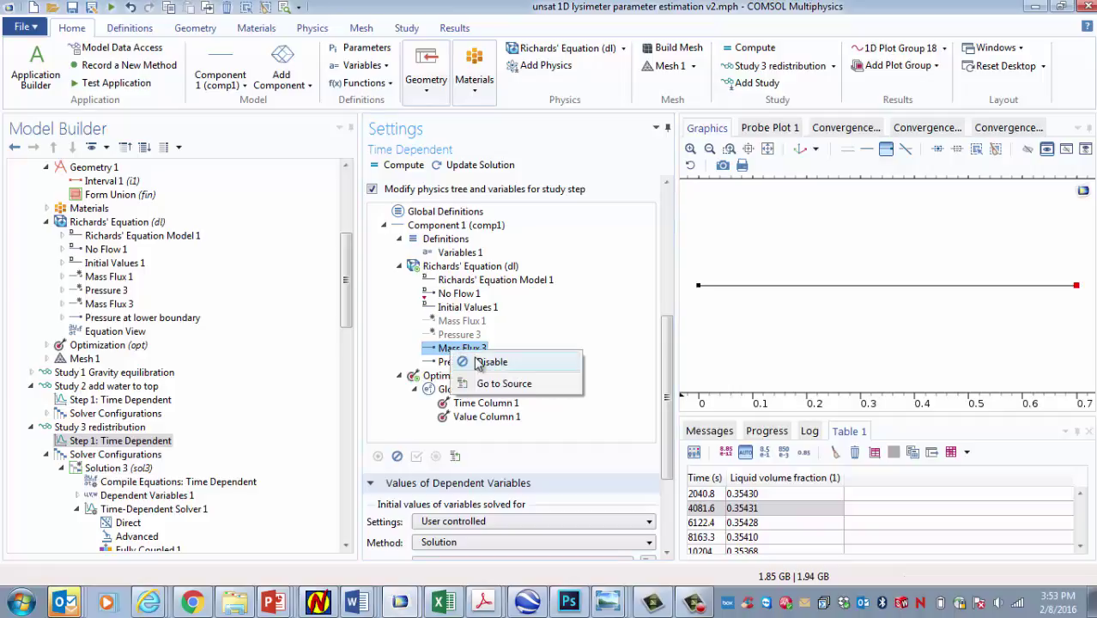
{"action": "left_click", "coordinate": [533, 347]}
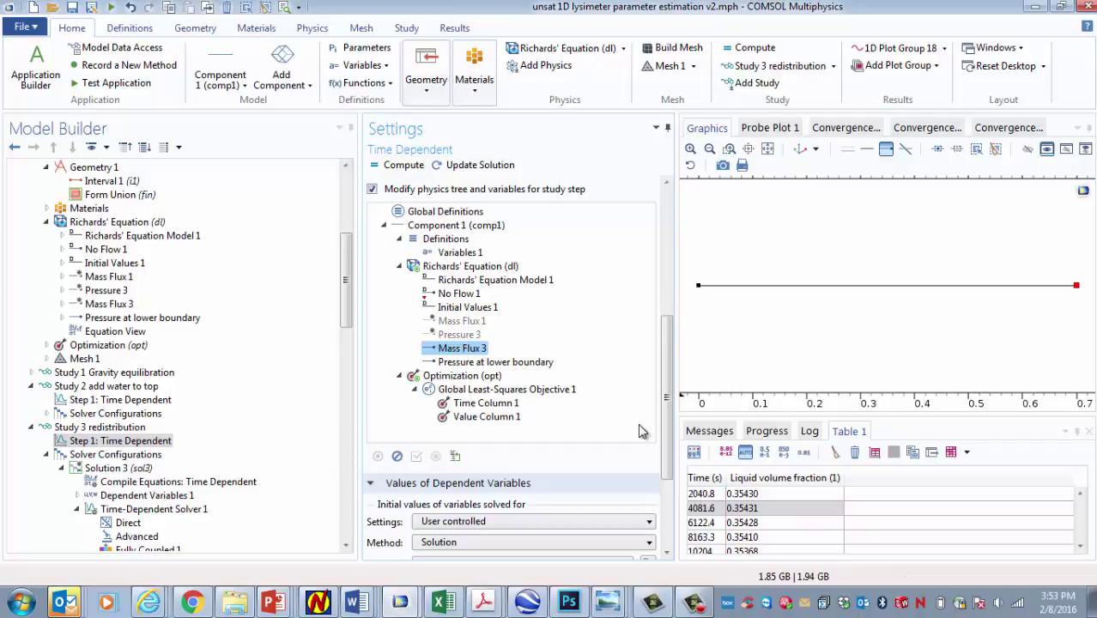
{"action": "scroll", "coordinate": [667, 362], "scroll_direction": "down", "scroll_amount": 3}
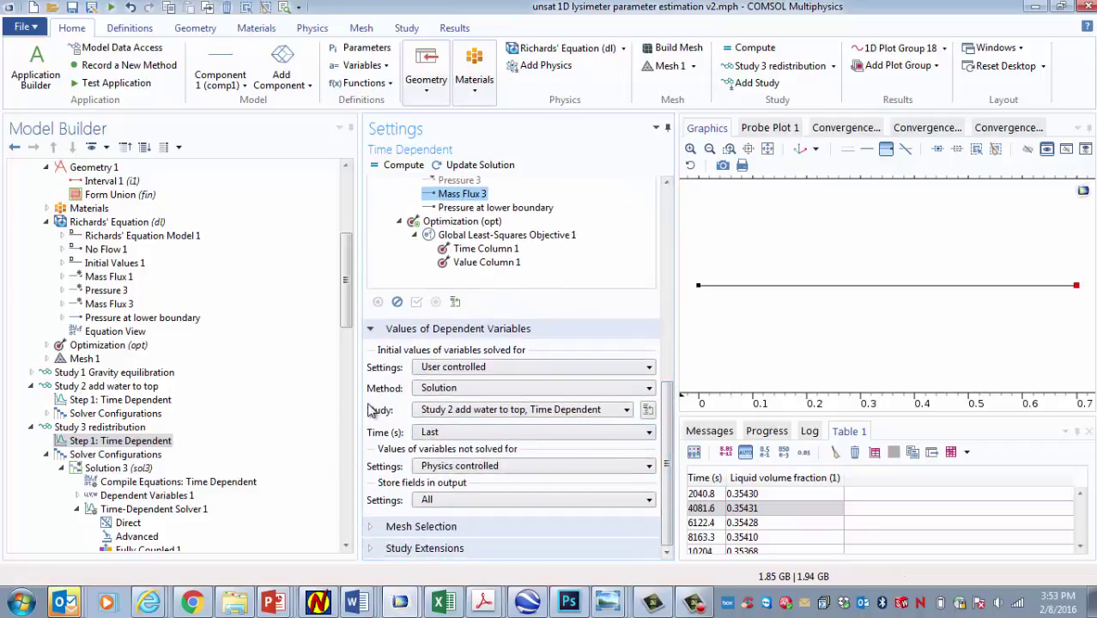